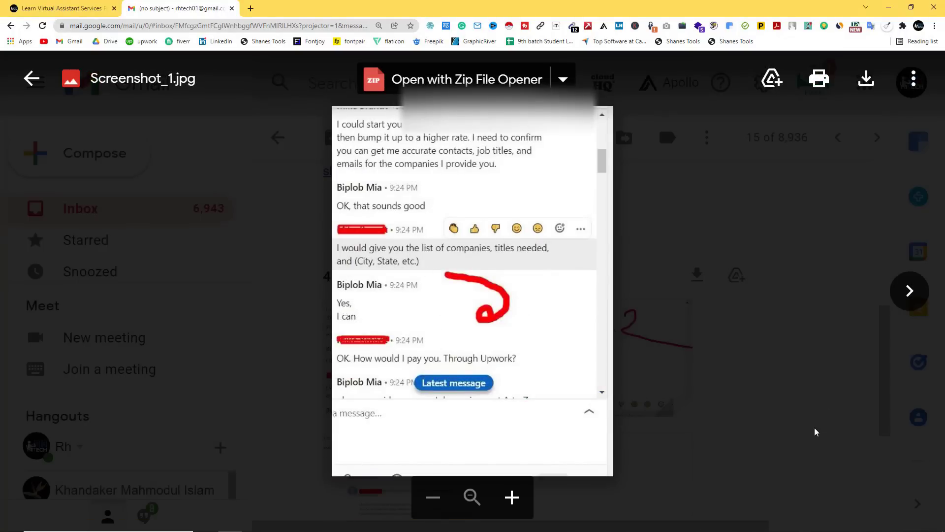
# Page through the email's attachments, reviewing the client chat, the spreadsheet invitation and the sheet preview
pyautogui.click(903, 294)
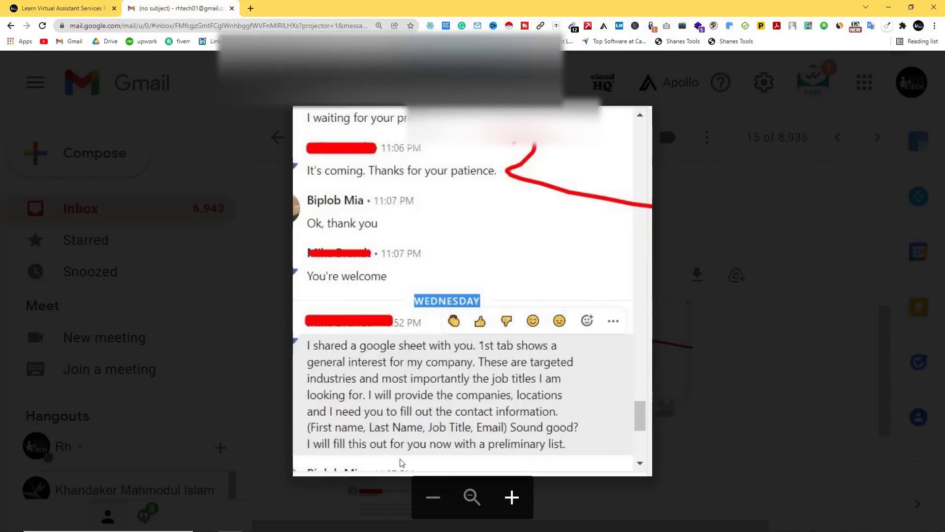
pyautogui.press('Right')
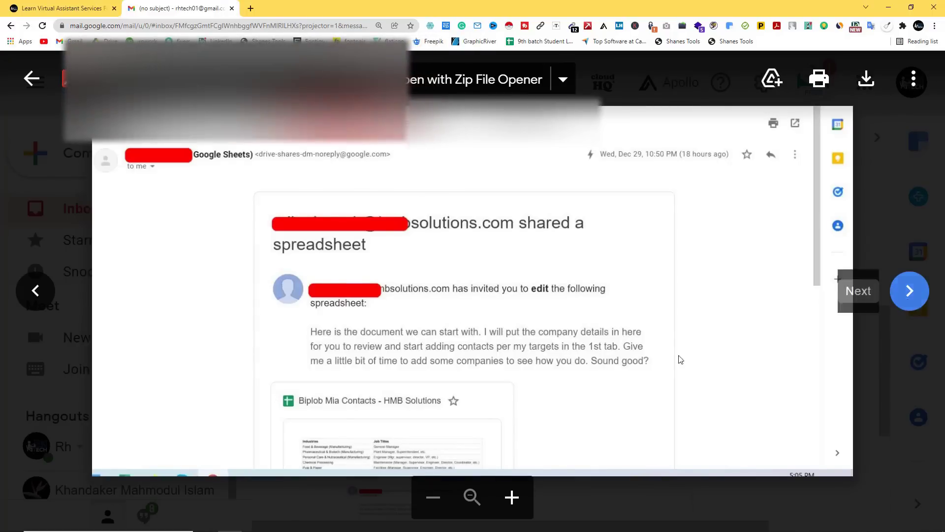
pyautogui.press('Right')
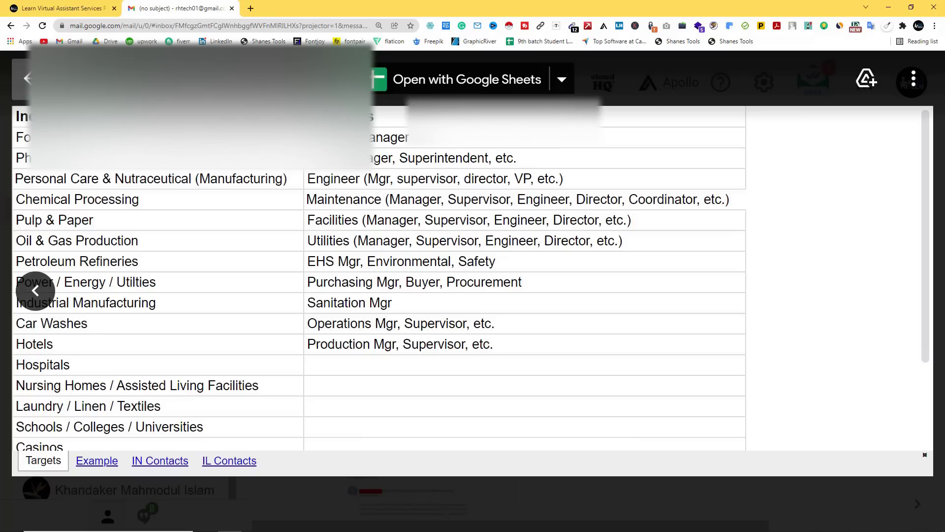
# Open the attached HMB Solutions contacts spreadsheet in Google Sheets and select the Job Titles column of the Targets sheet
pyautogui.press('Escape')
pyautogui.scroll(-4, 488, 361)
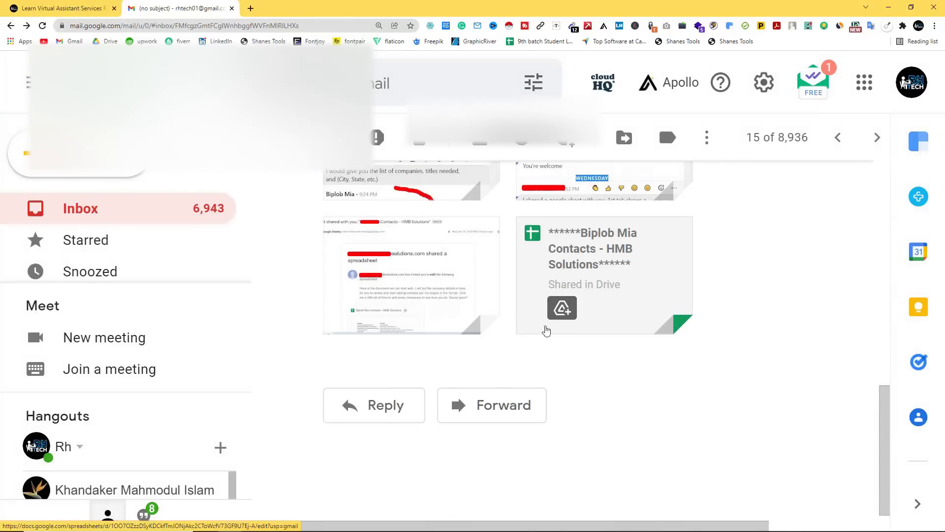
pyautogui.click(583, 275)
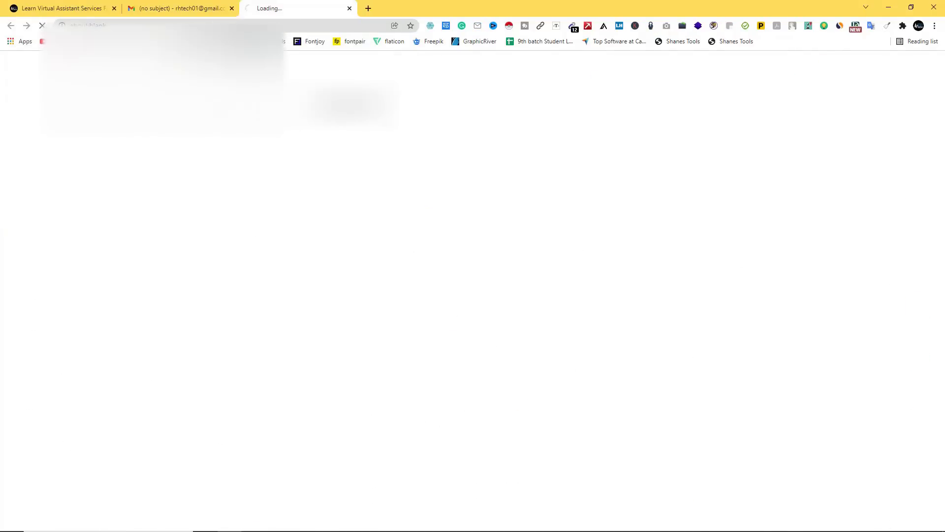
pyautogui.hotkey('ctrl', 'shift', 'Tab')
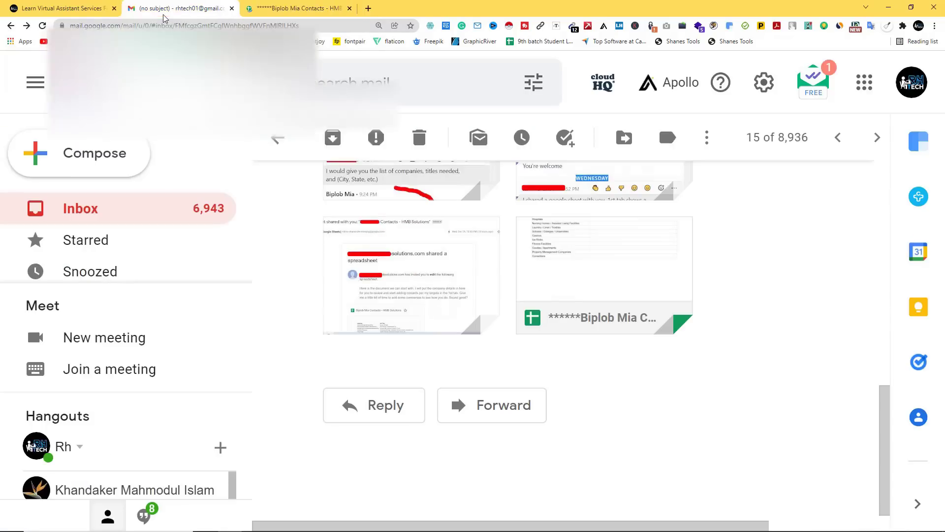
pyautogui.click(268, 6)
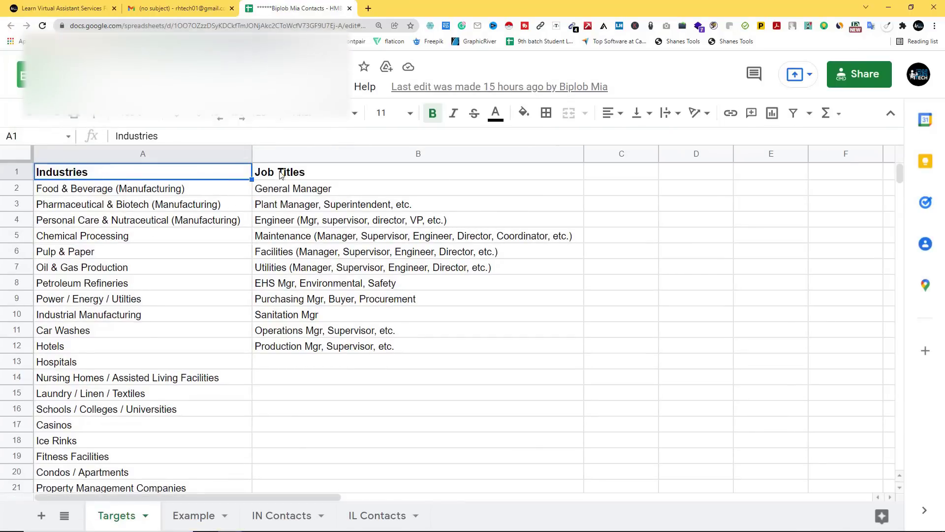
pyautogui.click(290, 153)
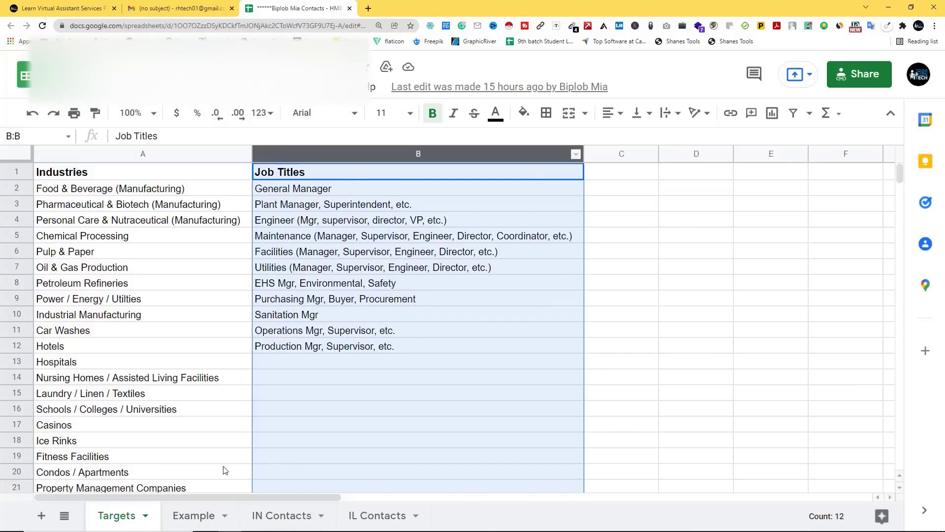
# On the Example sheet, widen the Business Phone column enough to show its full header
pyautogui.click(197, 515)
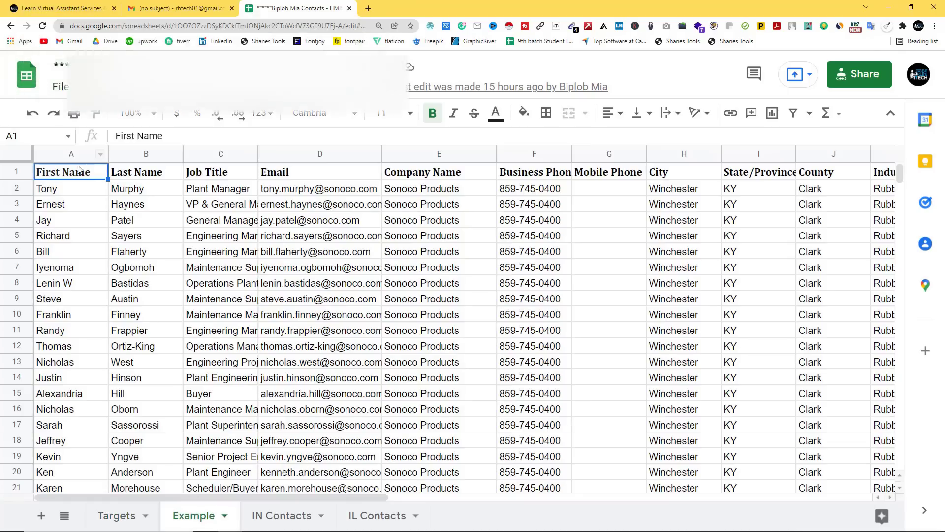
pyautogui.click(470, 177)
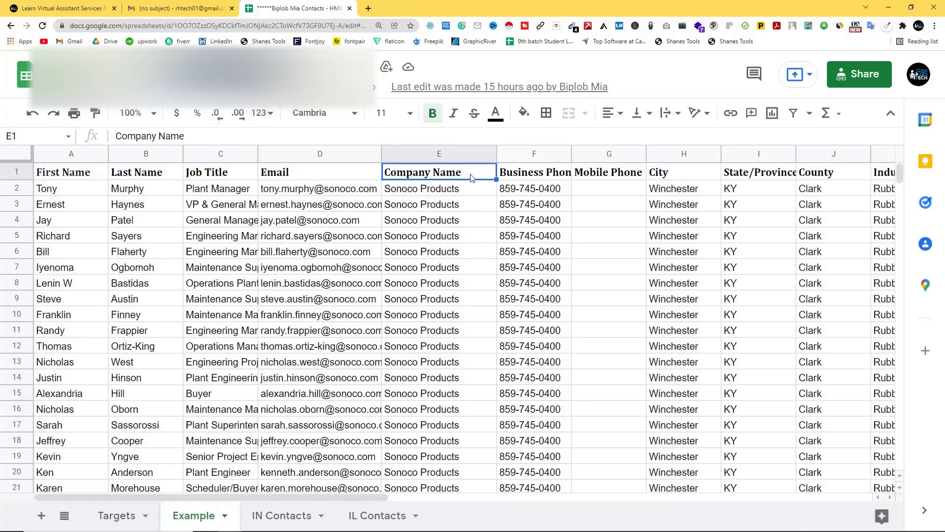
pyautogui.click(547, 179)
pyautogui.moveTo(572, 157); pyautogui.dragTo(601, 158)
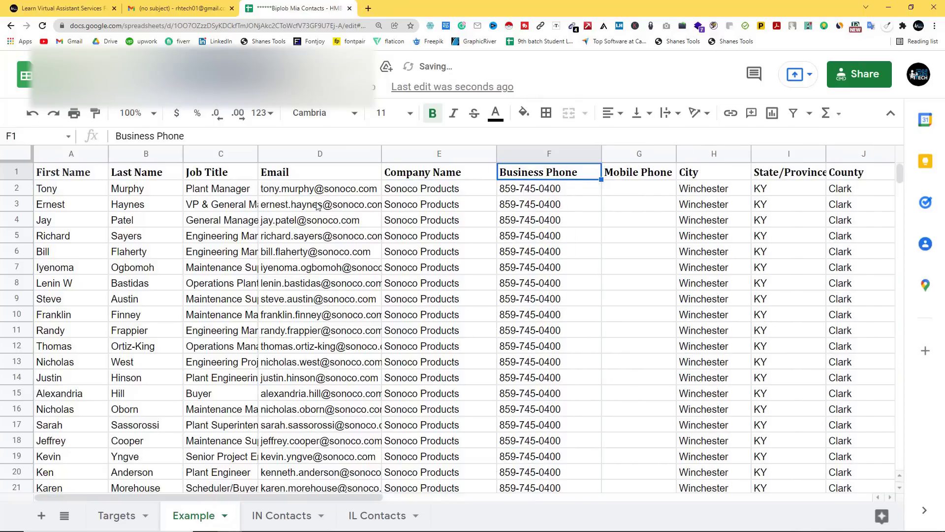
# Check the City, State/Province and County headers of the Example sheet
pyautogui.click(704, 176)
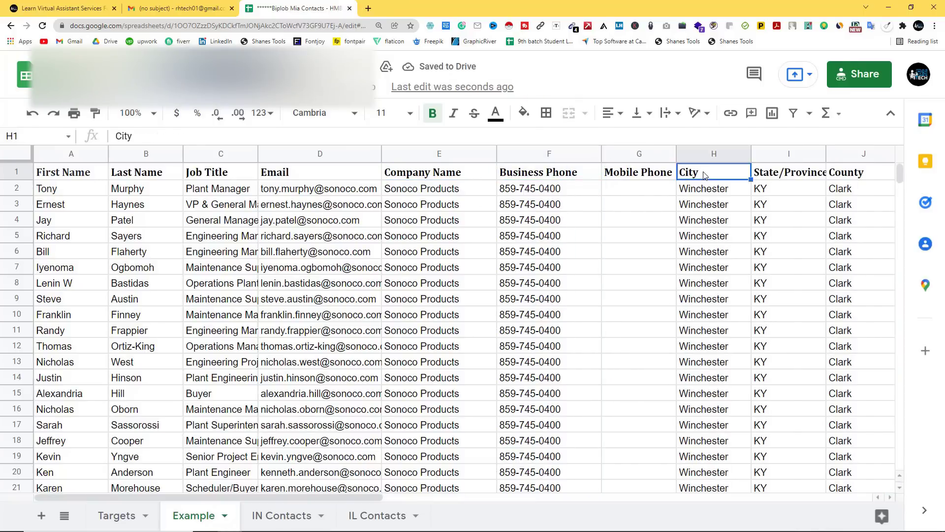
pyautogui.click(779, 175)
pyautogui.click(847, 173)
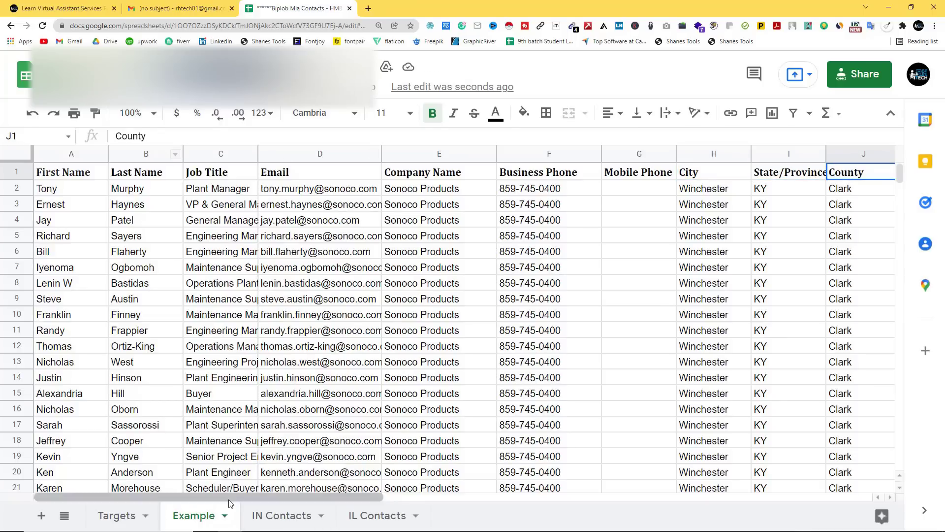
# On the Targets sheet, examine the Food & Beverage and Pharmaceutical & Biotech industries alongside their job titles, with the page enlarged
pyautogui.click(114, 522)
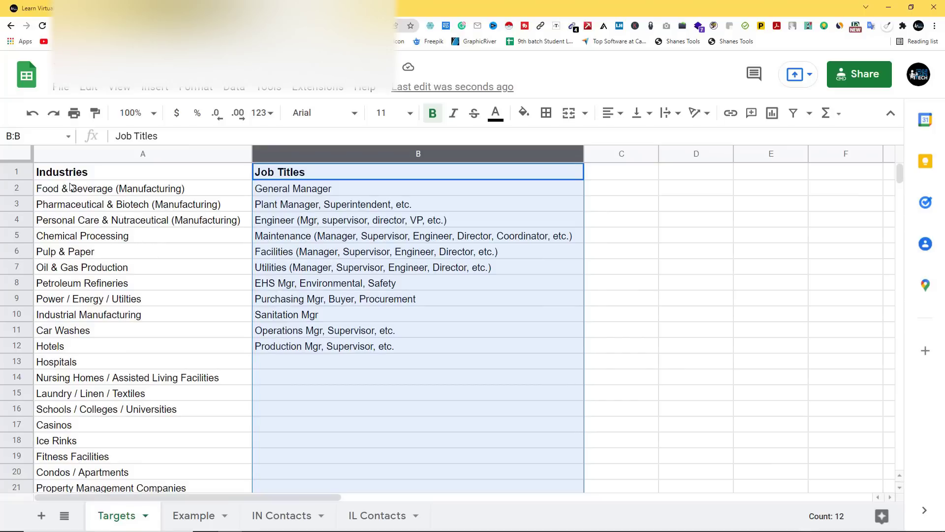
pyautogui.click(292, 193)
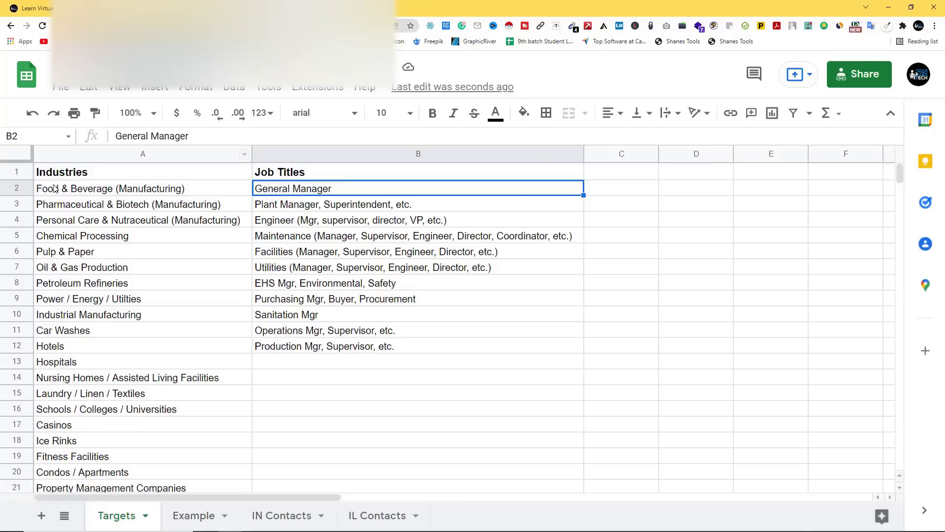
pyautogui.click(96, 196)
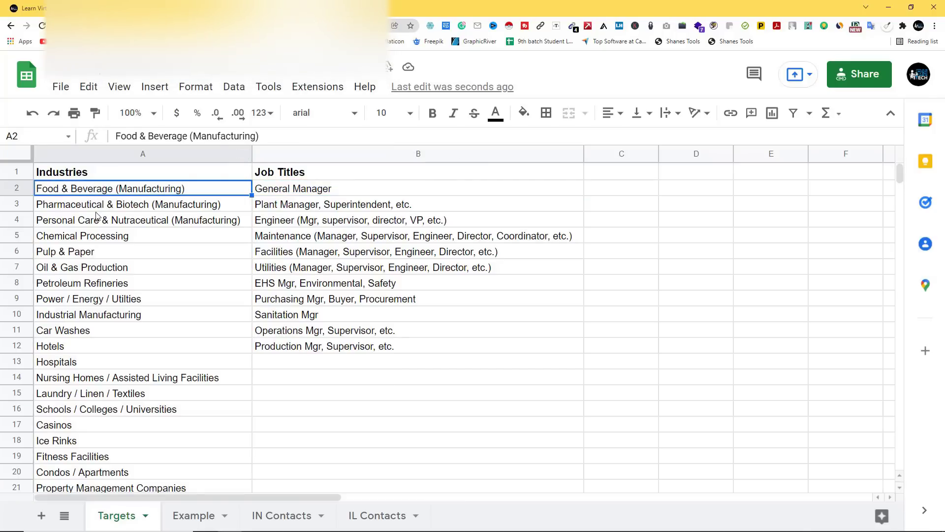
pyautogui.hotkey('ctrl', '+')
pyautogui.hotkey('ctrl', '+')
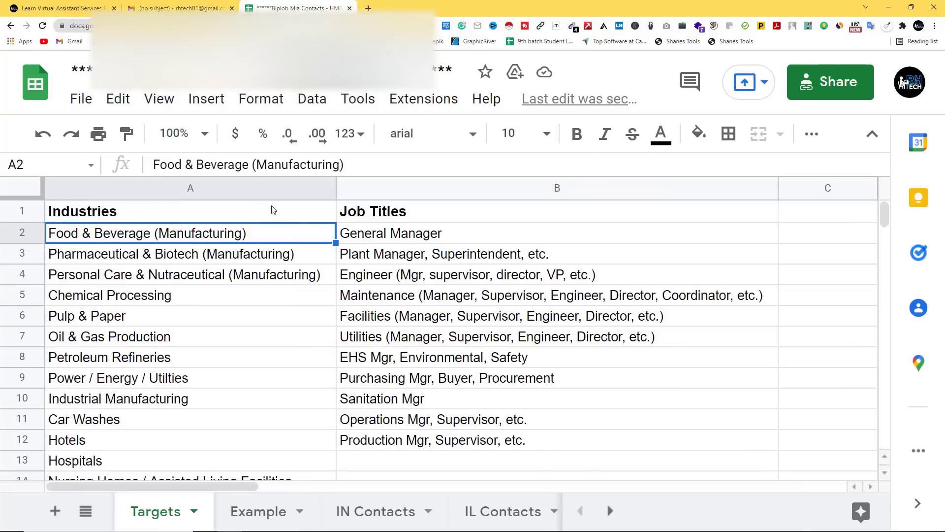
pyautogui.click(402, 236)
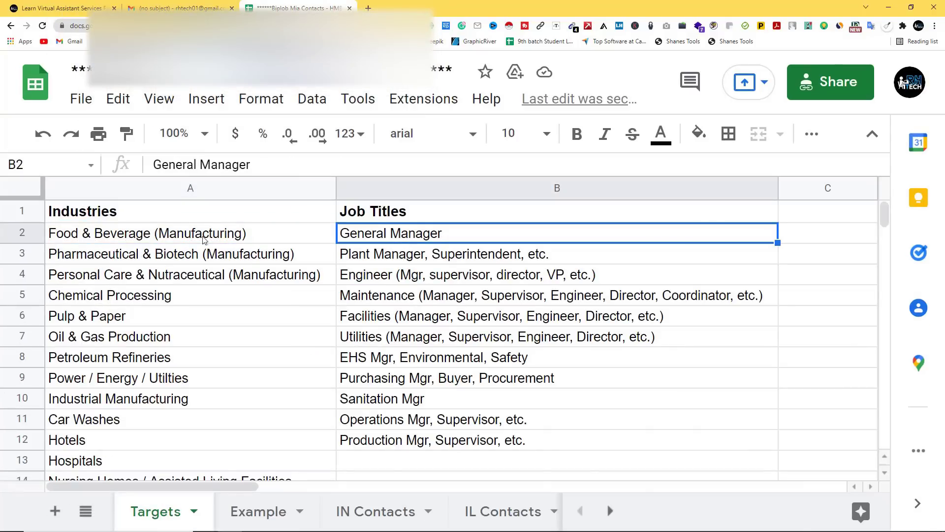
pyautogui.click(132, 263)
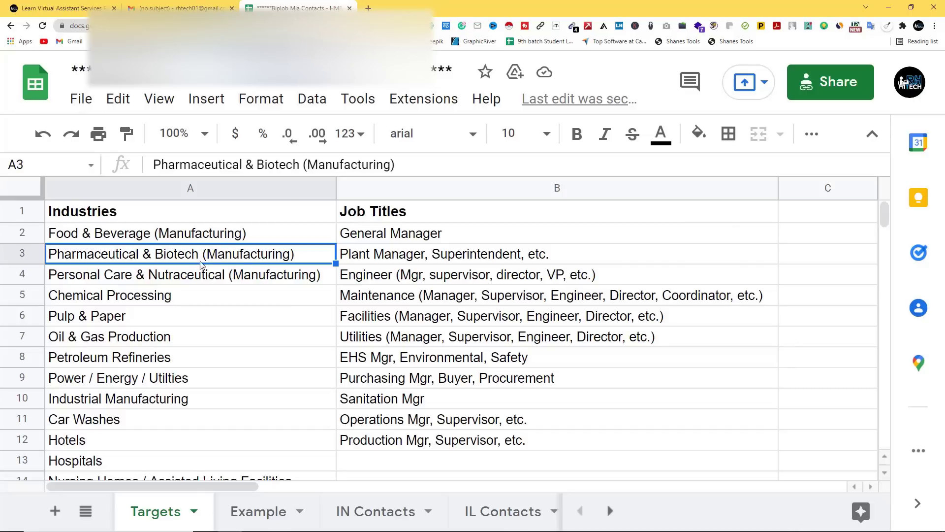
pyautogui.click(378, 262)
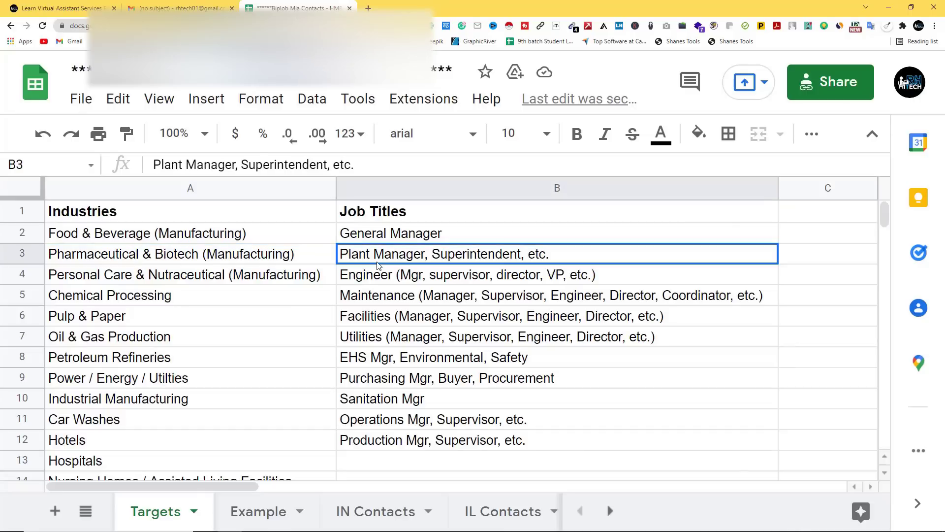
# Copy the word "Superintendent" from the job titles in cell B3
pyautogui.doubleClick(451, 262)
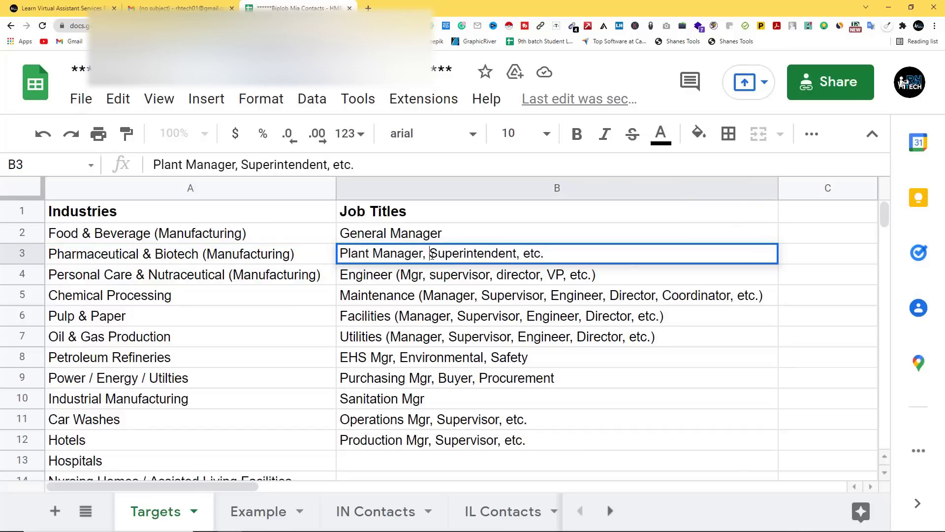
pyautogui.moveTo(431, 254); pyautogui.dragTo(516, 255)
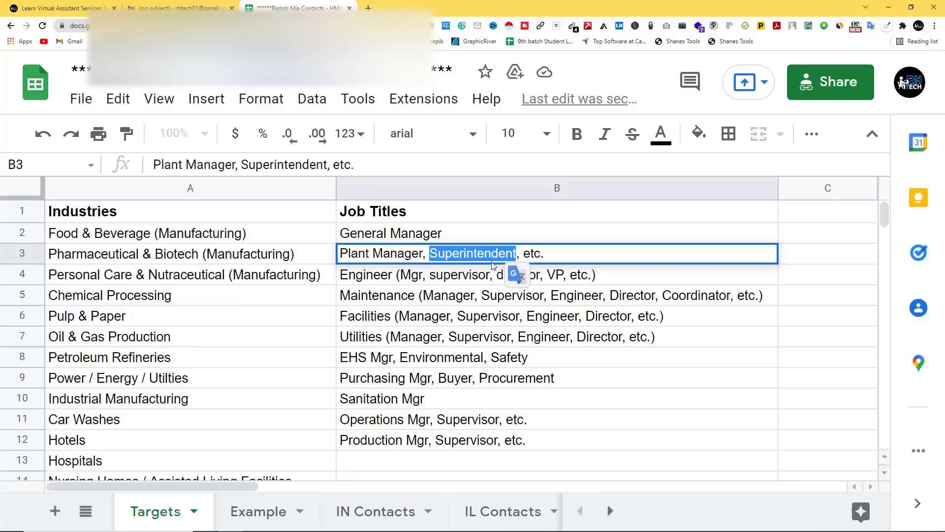
pyautogui.rightClick(457, 253)
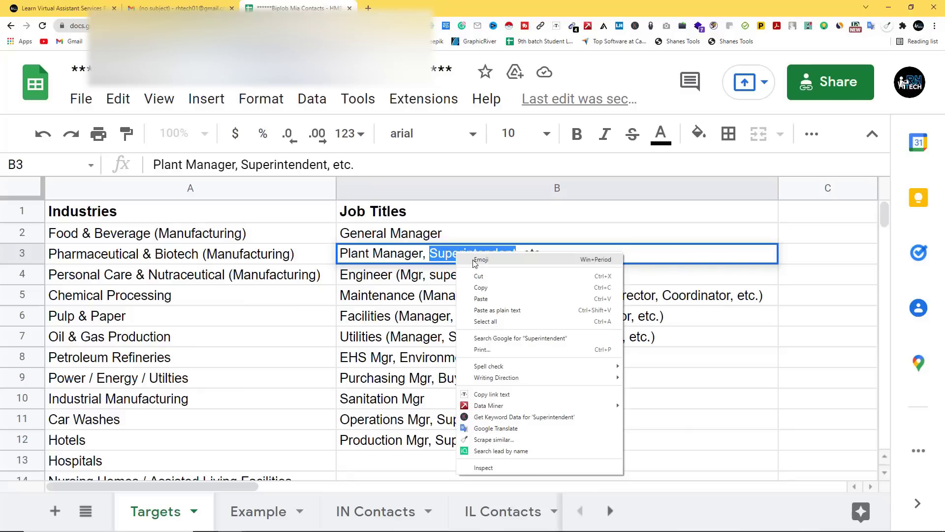
pyautogui.click(481, 288)
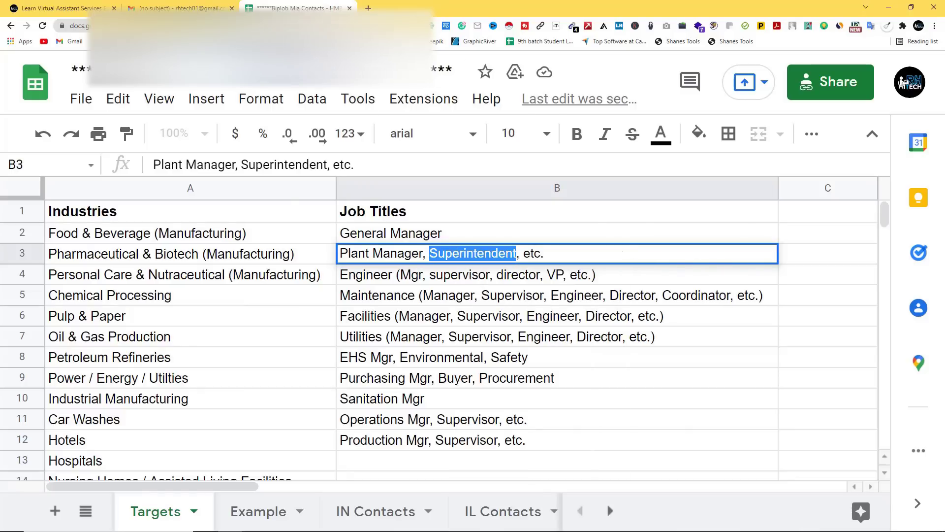
# Search Google for the copied job title in a new browser tab and expand the dictionary entry's list of similar words
pyautogui.click(368, 8)
pyautogui.rightClick(166, 86)
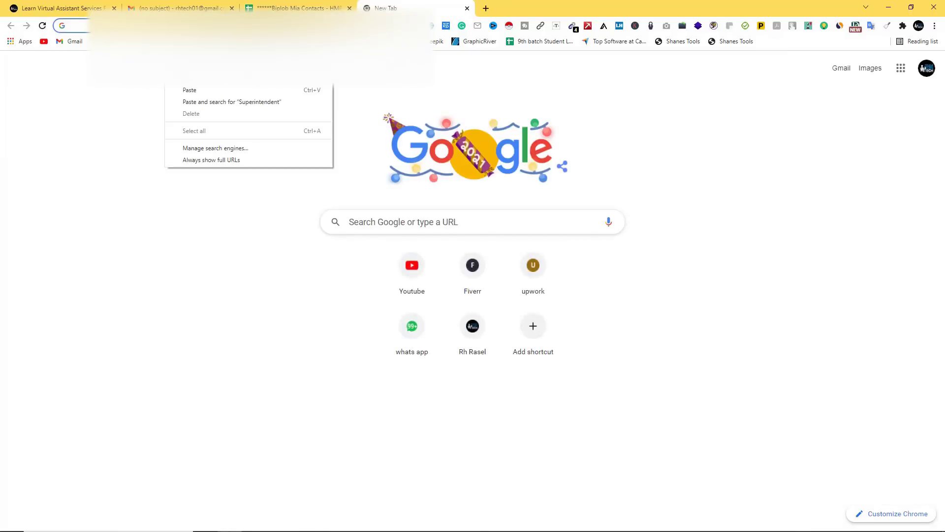
pyautogui.click(207, 93)
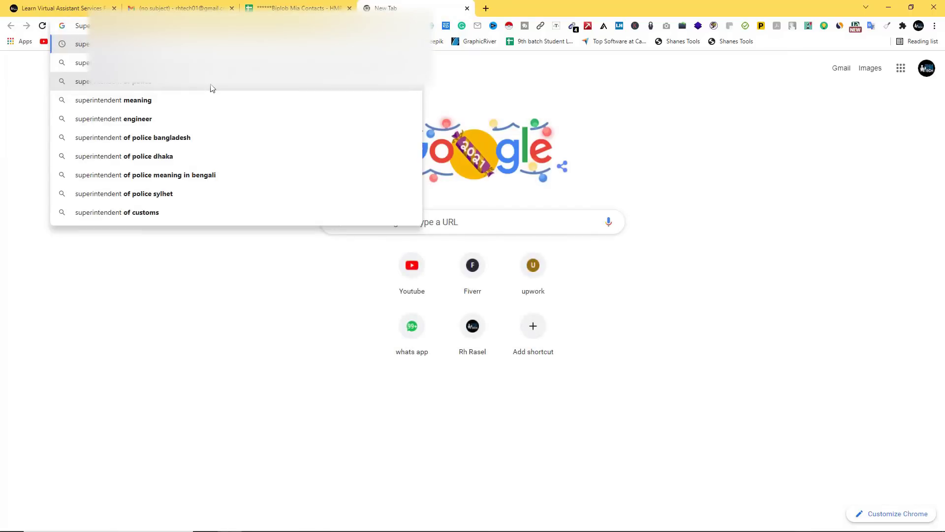
pyautogui.press('Return')
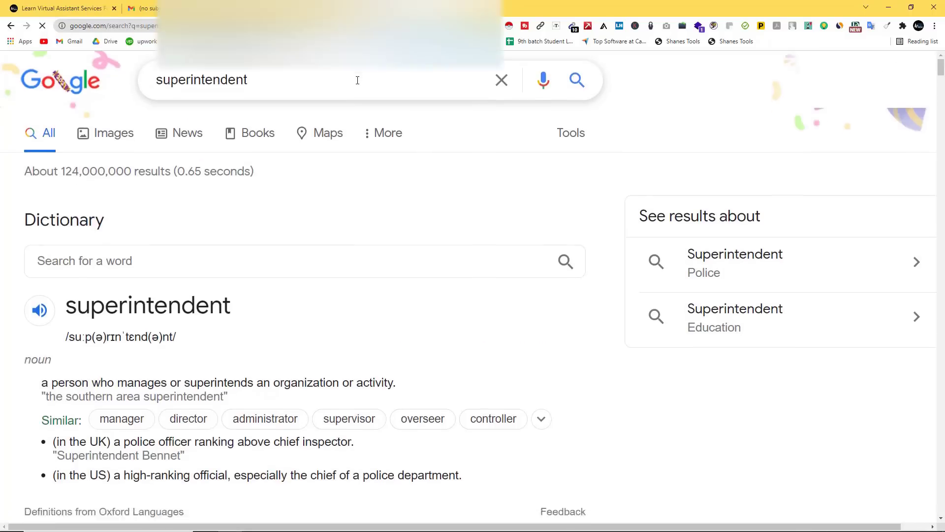
pyautogui.scroll(-2, 355, 77)
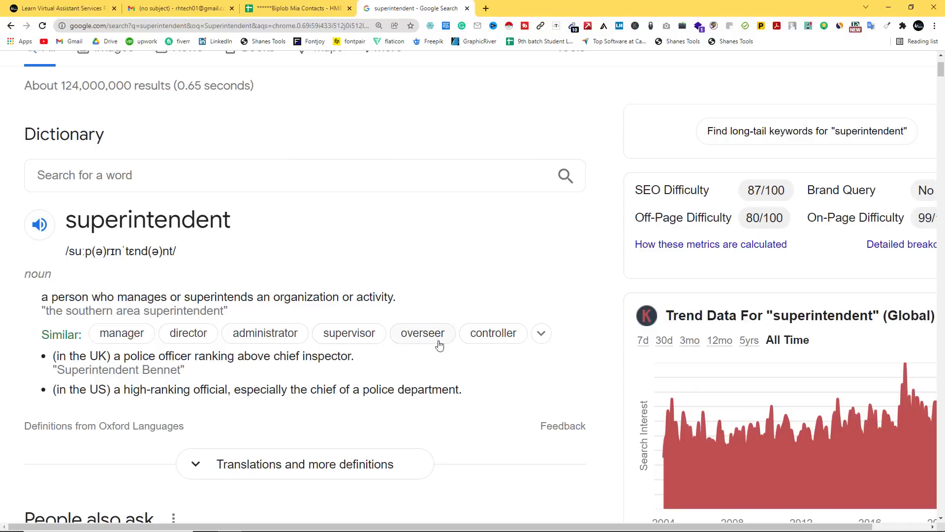
pyautogui.click(540, 334)
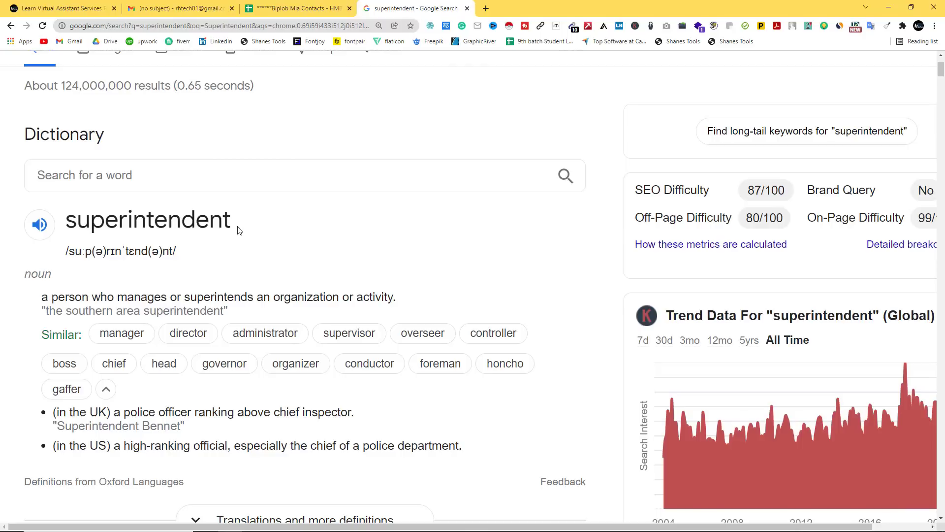
pyautogui.moveTo(238, 229); pyautogui.dragTo(79, 232)
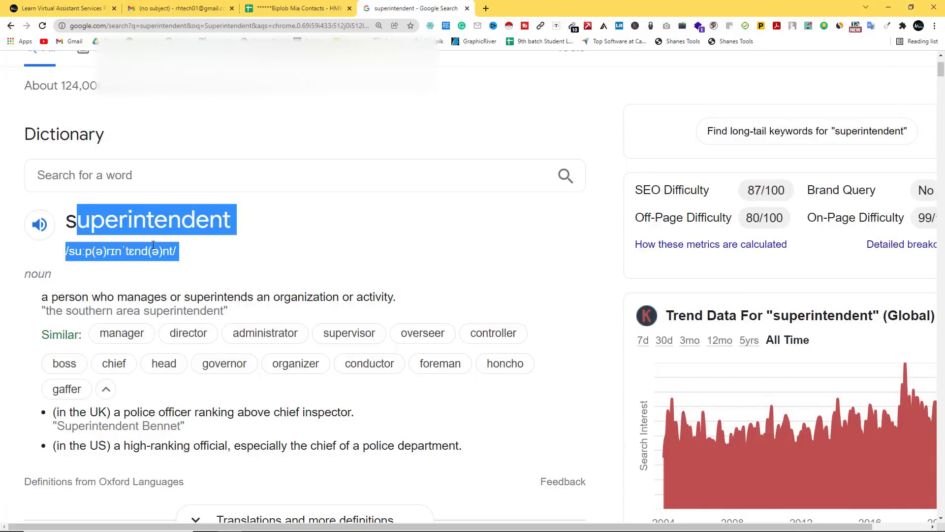
# Return to the contacts spreadsheet and review the Engineer, Maintenance and Facilities job titles and the Pulp & Paper industry
pyautogui.click(298, 8)
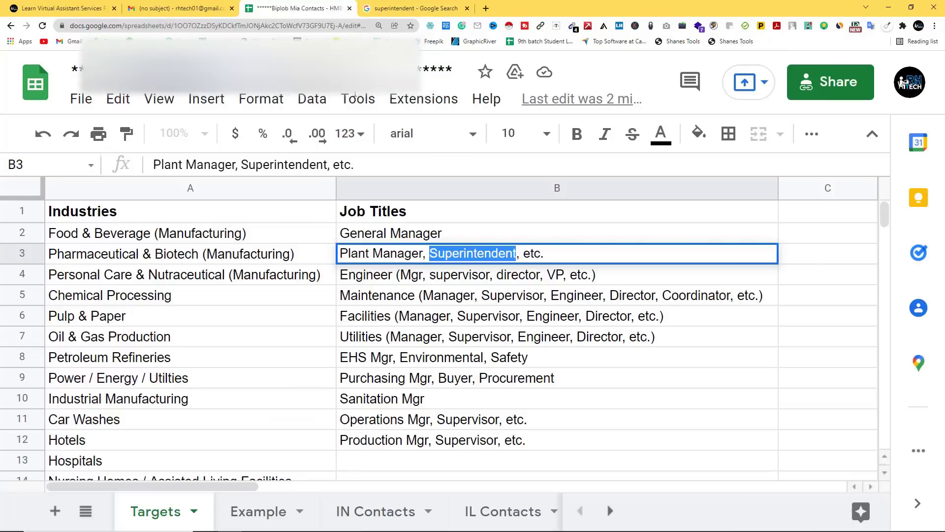
pyautogui.click(392, 282)
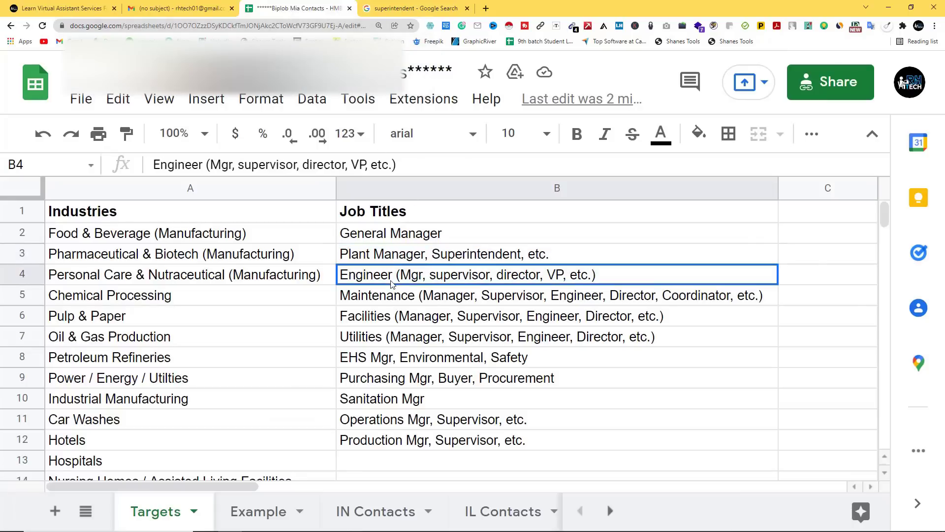
pyautogui.click(417, 304)
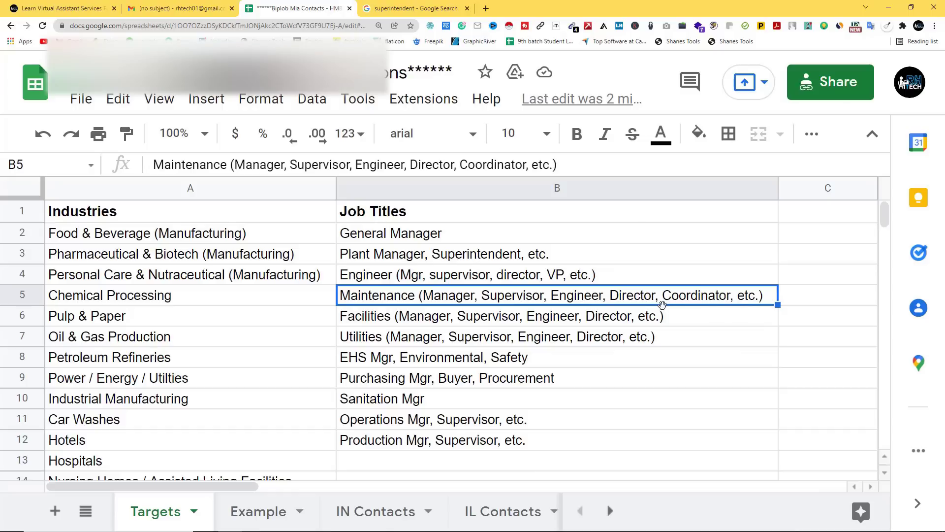
pyautogui.click(403, 322)
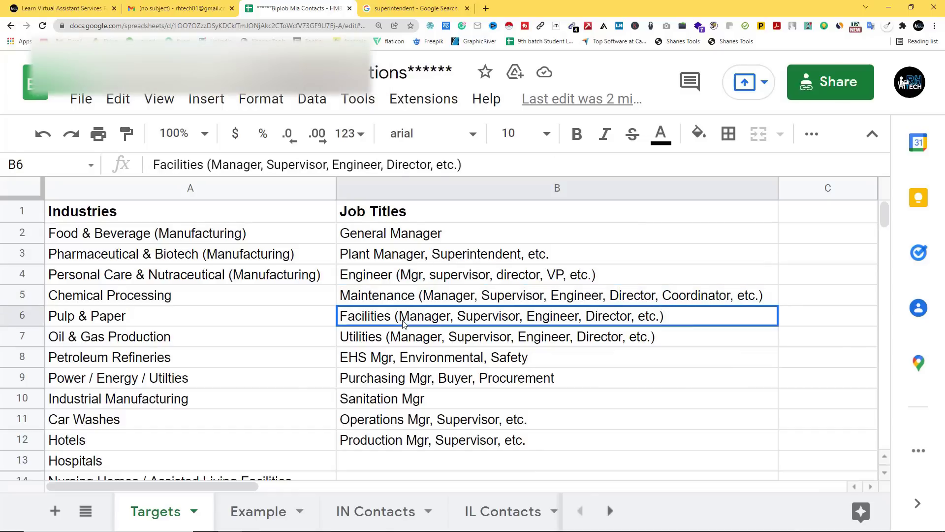
pyautogui.click(93, 319)
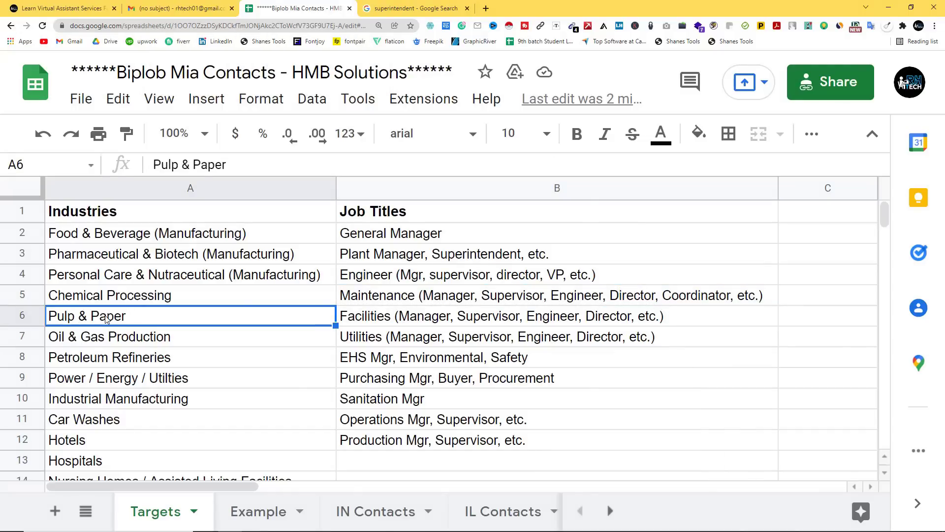
# Open linkedin.com in a new browser tab and launch Sales Navigator from the feed page
pyautogui.click(122, 216)
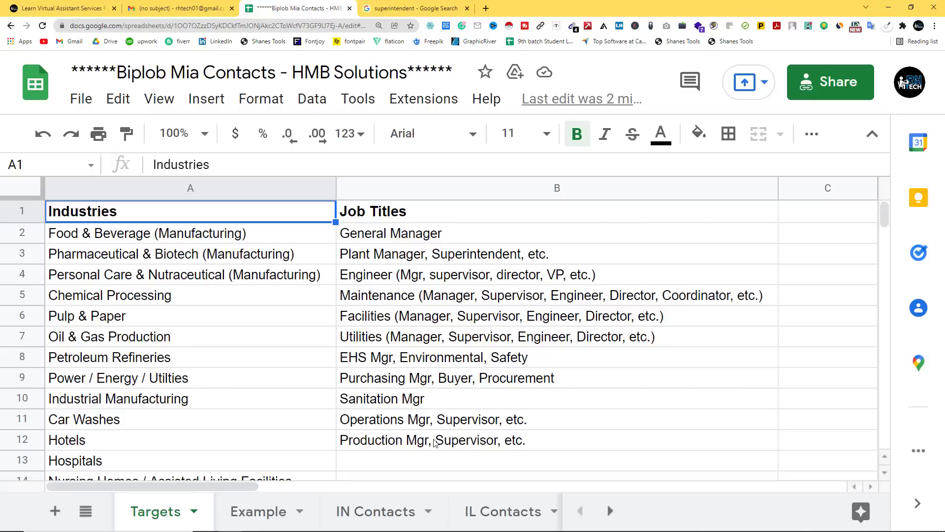
pyautogui.click(487, 9)
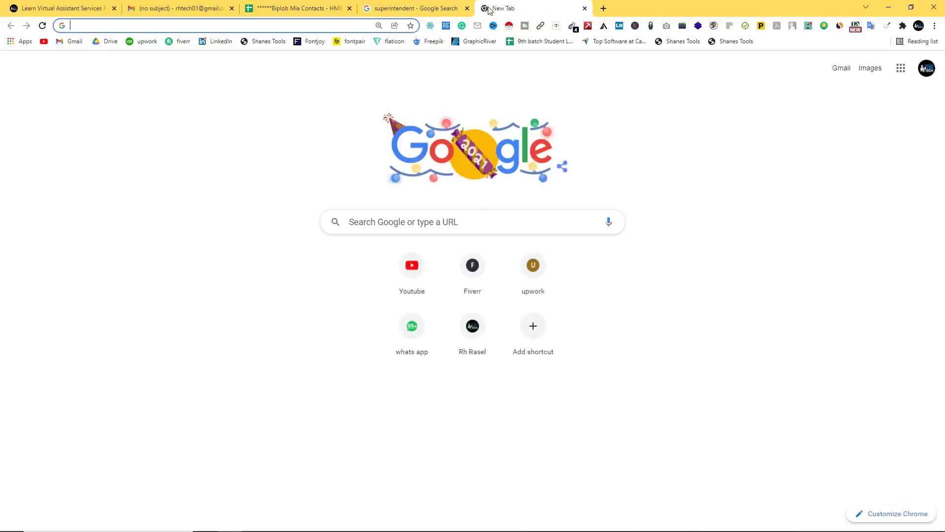
pyautogui.write('linkedin.com')
pyautogui.press('Return')
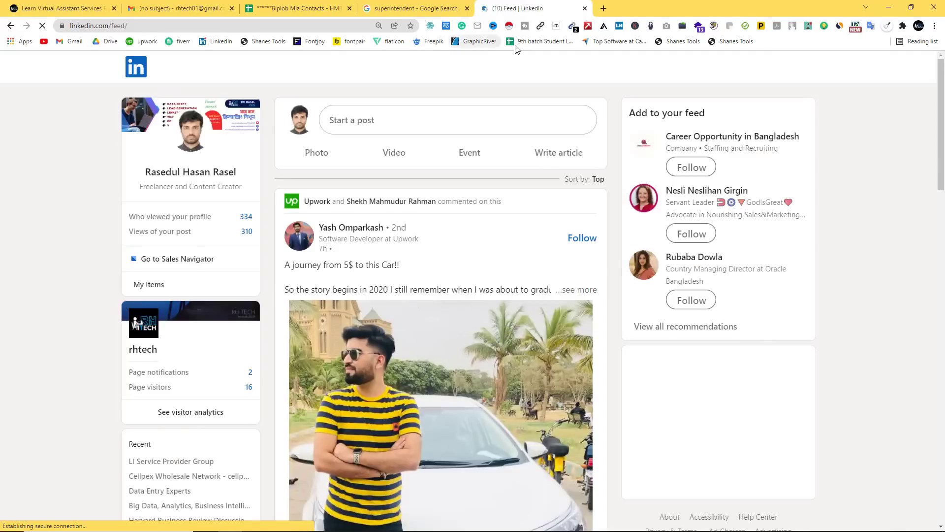
pyautogui.click(792, 74)
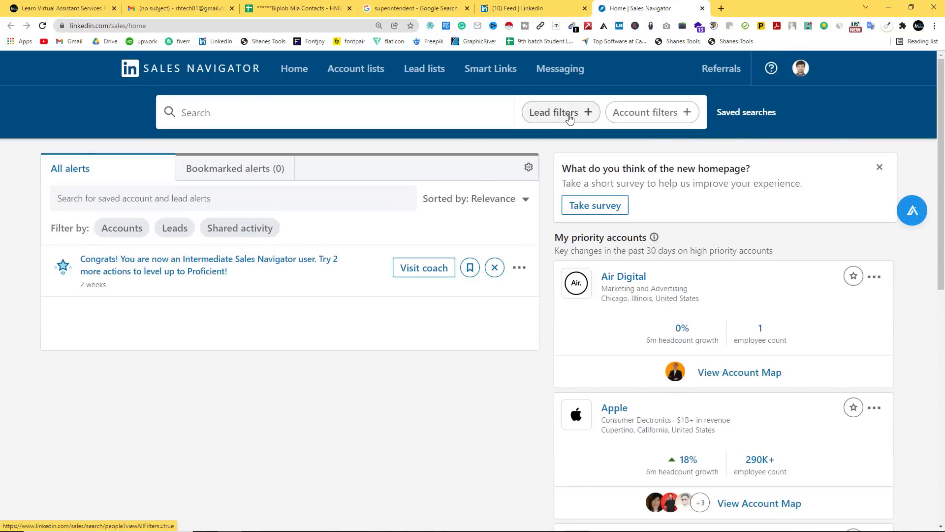
# Enlarge the Sales Navigator page to 175% and open the full set of lead filters
pyautogui.hotkey('ctrl', '+')
pyautogui.hotkey('ctrl', '+')
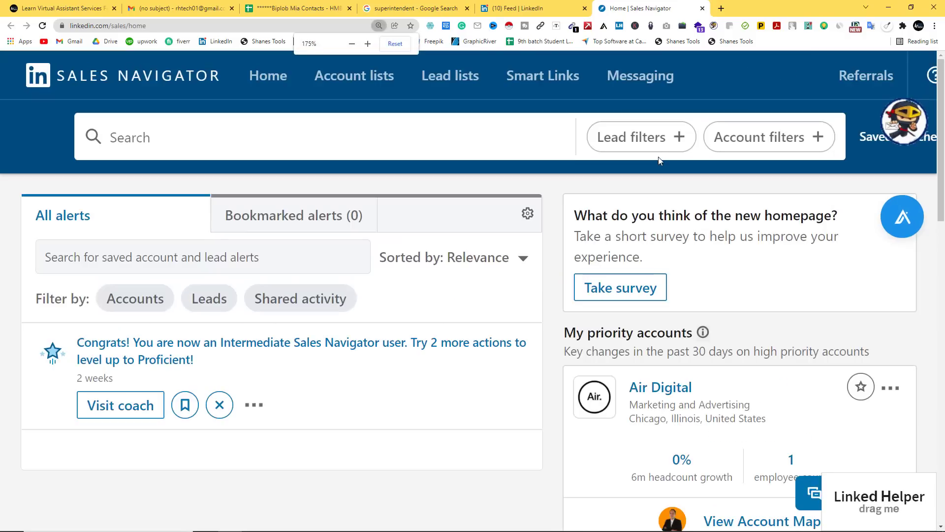
pyautogui.click(656, 142)
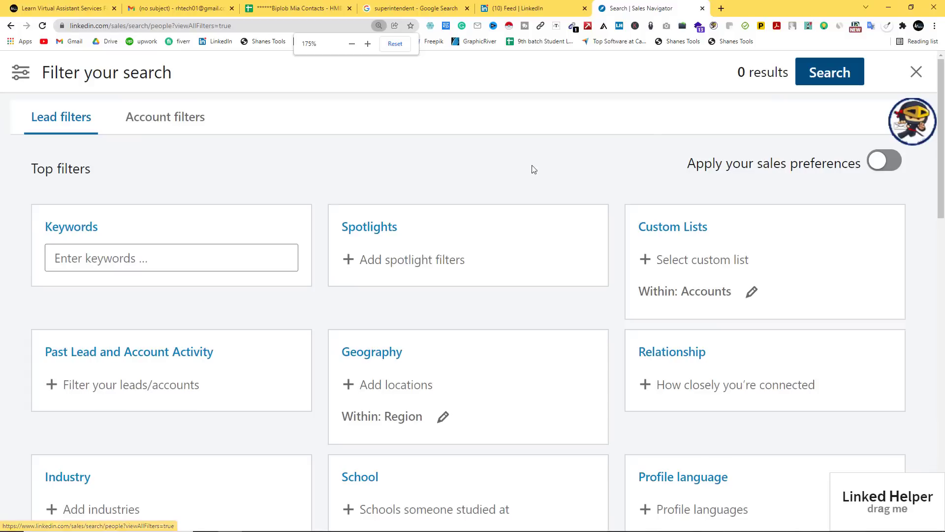
# Copy the text "Food & Beverage" from cell A2 of the contacts spreadsheet, leaving out "(Manufacturing)"
pyautogui.click(278, 8)
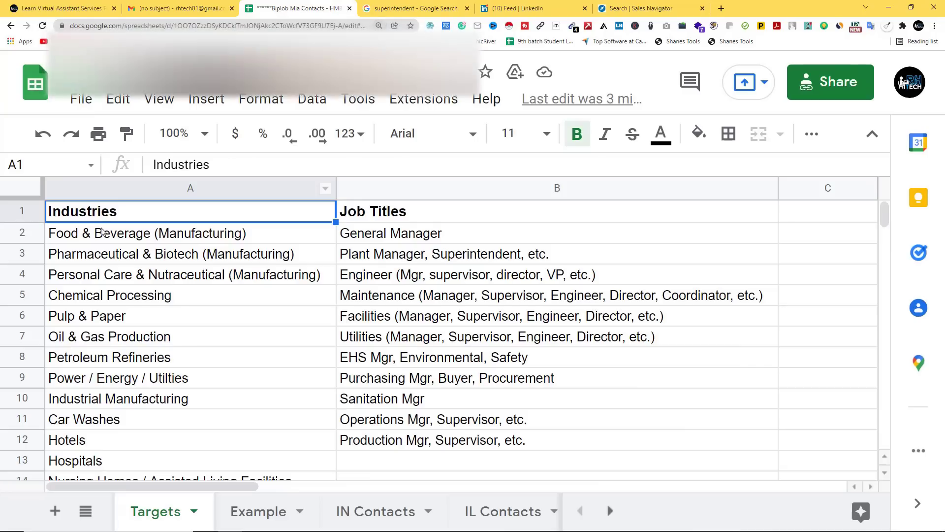
pyautogui.click(127, 235)
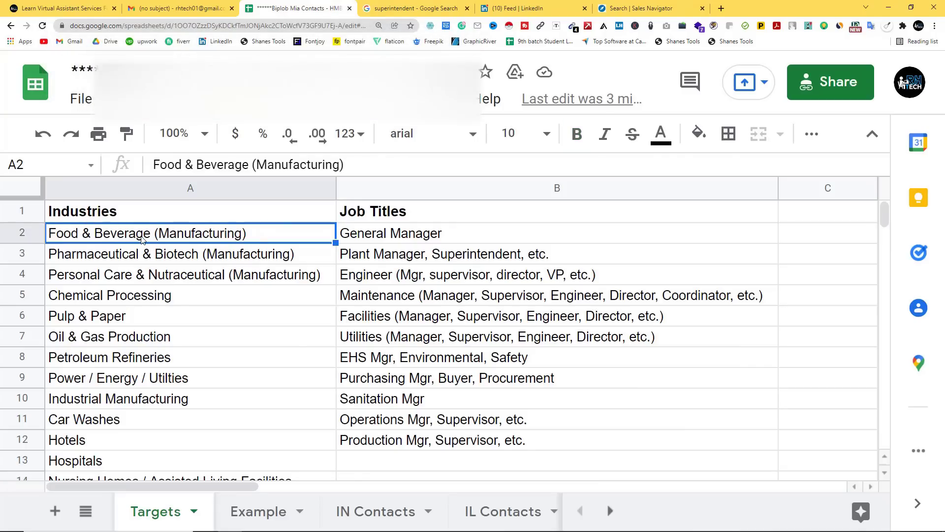
pyautogui.doubleClick(127, 235)
pyautogui.click(149, 235)
pyautogui.moveTo(149, 235); pyautogui.dragTo(47, 232)
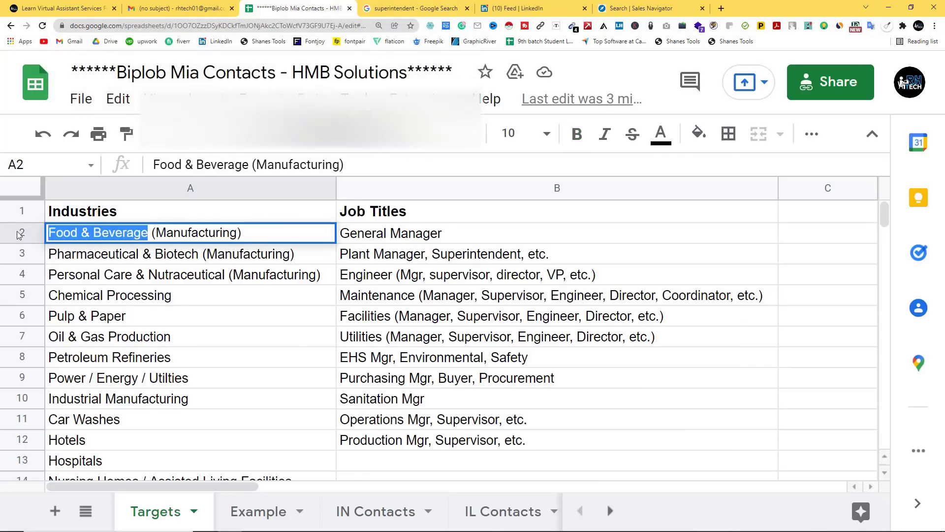
pyautogui.rightClick(80, 236)
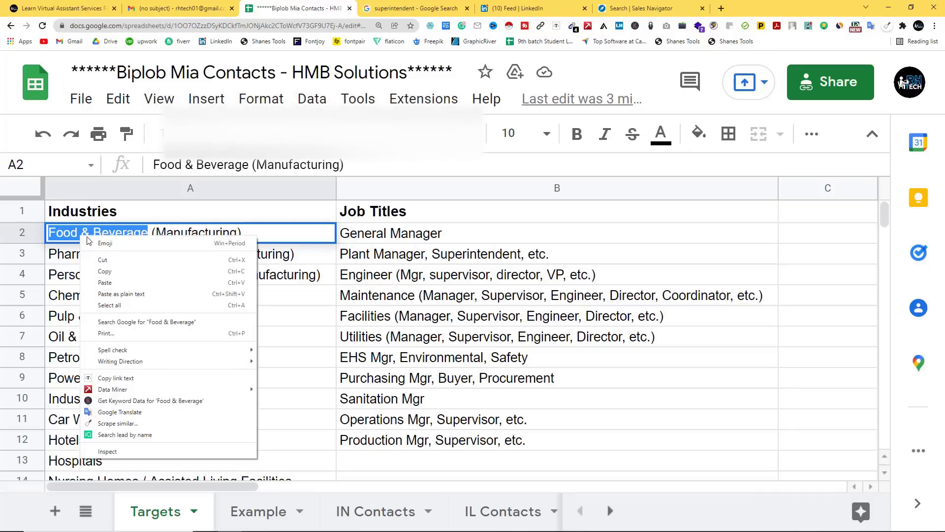
pyautogui.click(104, 271)
# Return to the Sales Navigator lead filters and include the Food & Beverages industry using the copied text
pyautogui.hotkey('ctrl', '9')
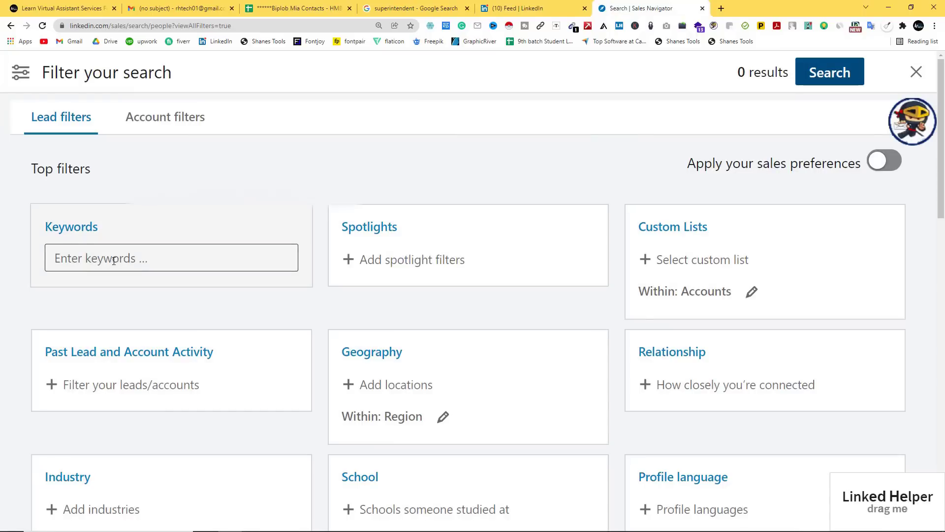
pyautogui.scroll(-2, 133, 378)
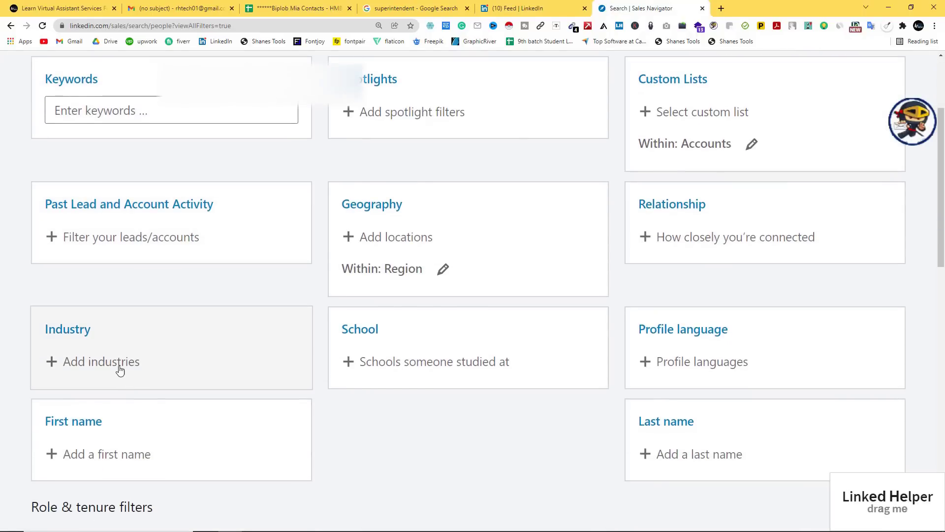
pyautogui.click(125, 363)
pyautogui.rightClick(70, 282)
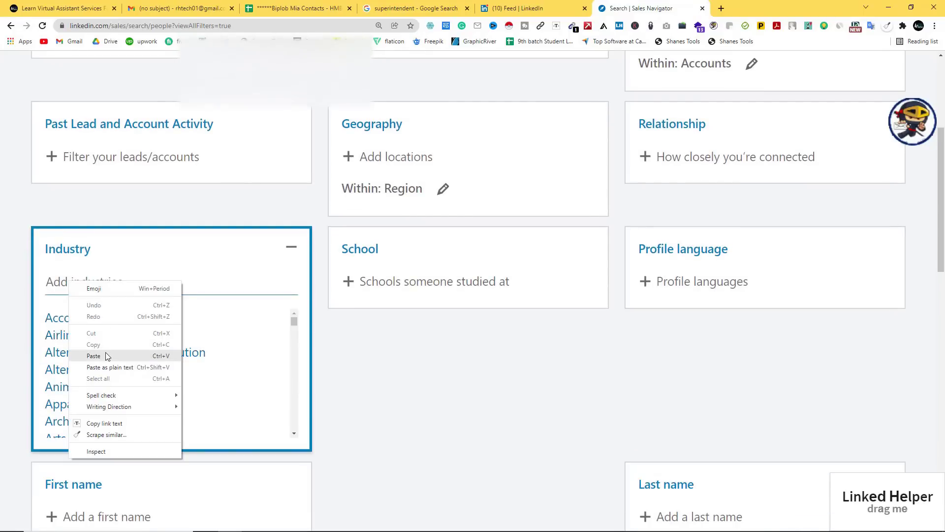
pyautogui.click(93, 355)
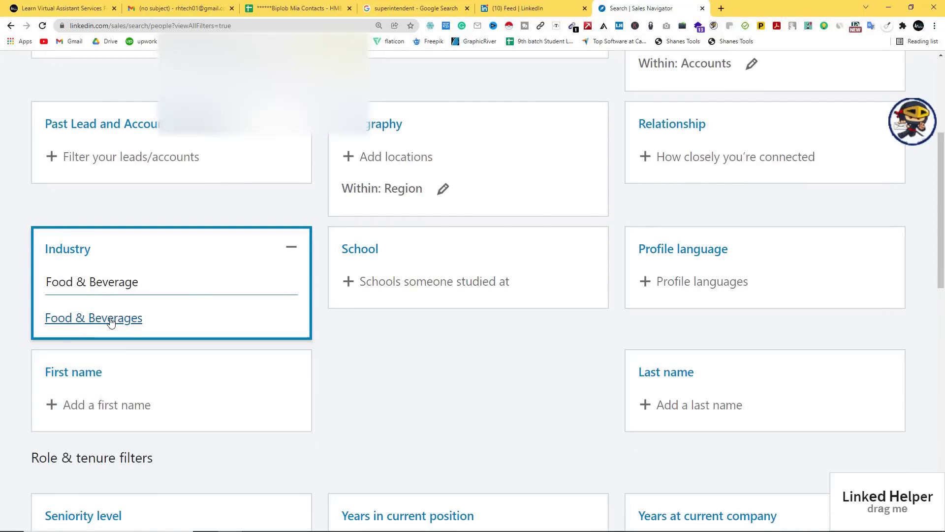
pyautogui.click(111, 319)
# Recheck the Targets sheet, then include New York, United States in the lead search's Geography filter
pyautogui.hotkey('ctrl', '3')
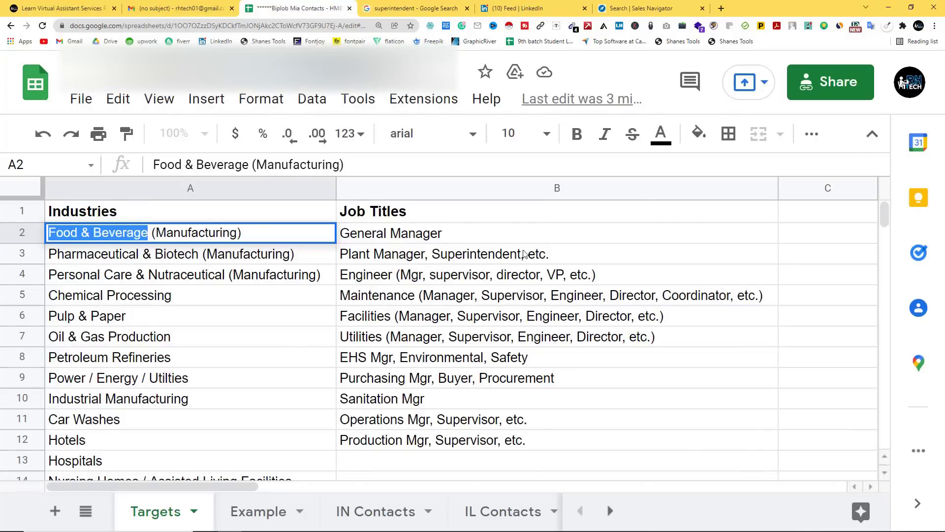
pyautogui.scroll(-3, 512, 280)
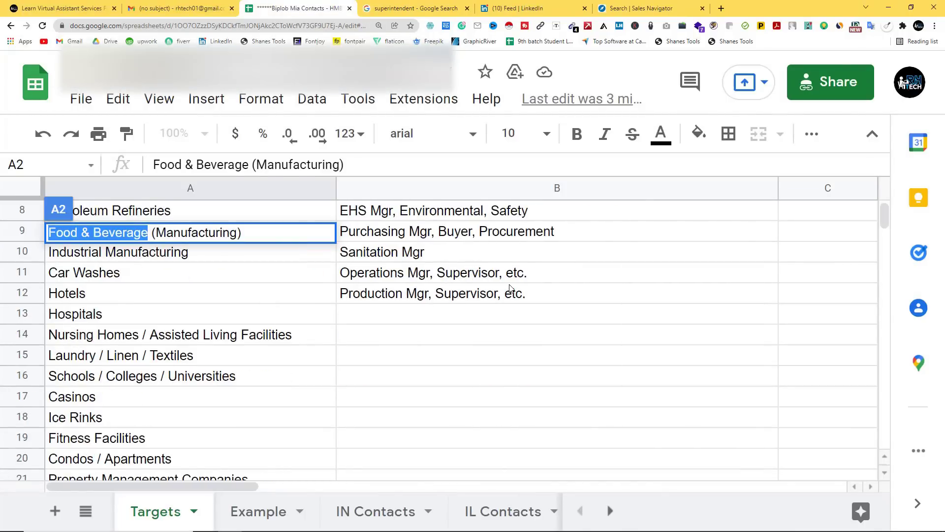
pyautogui.scroll(3, 510, 288)
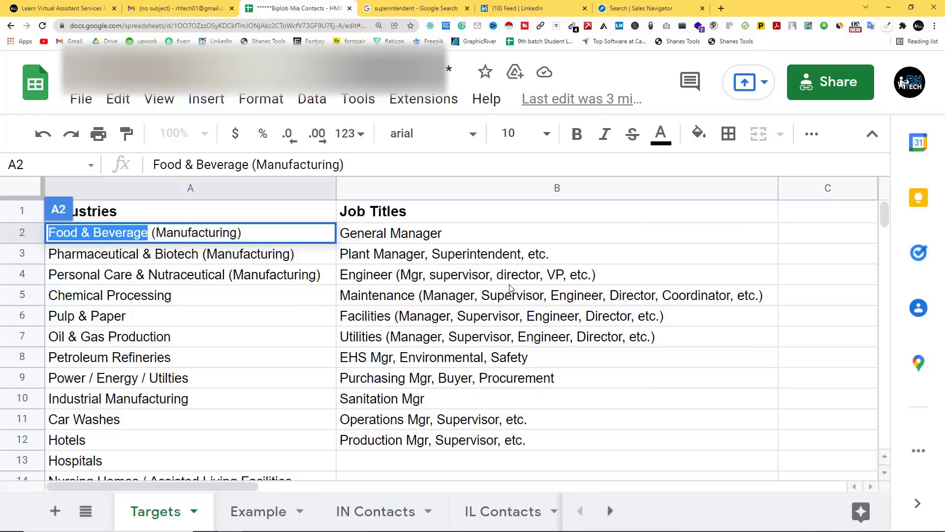
pyautogui.click(644, 9)
pyautogui.scroll(3, 384, 318)
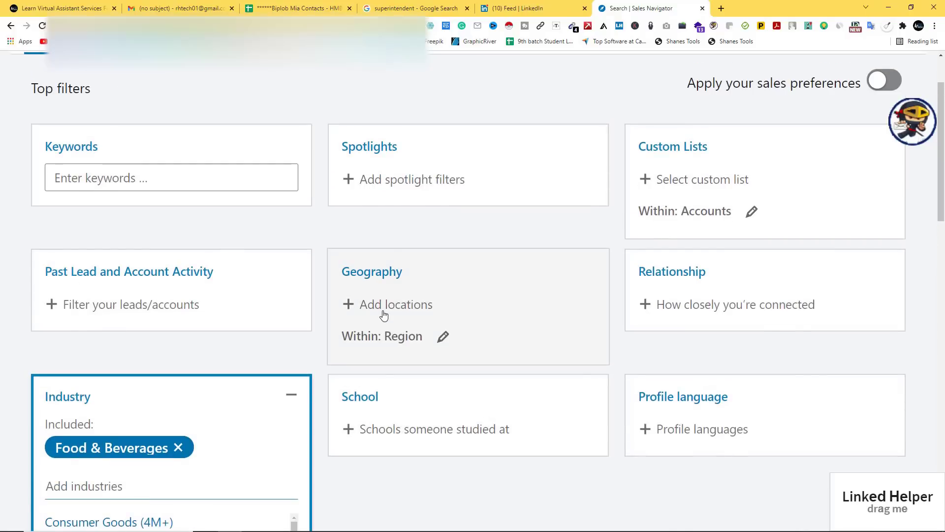
pyautogui.click(384, 318)
pyautogui.write('new')
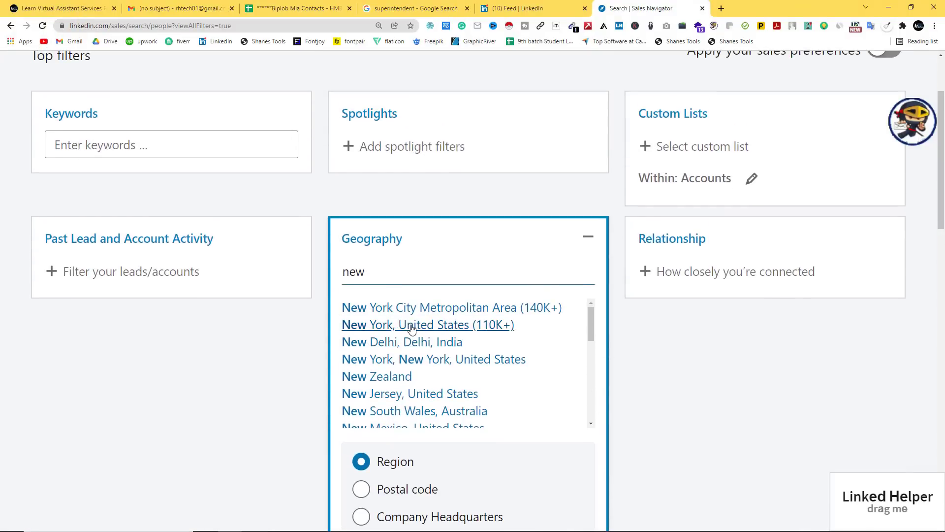
pyautogui.click(412, 326)
pyautogui.scroll(3, 428, 393)
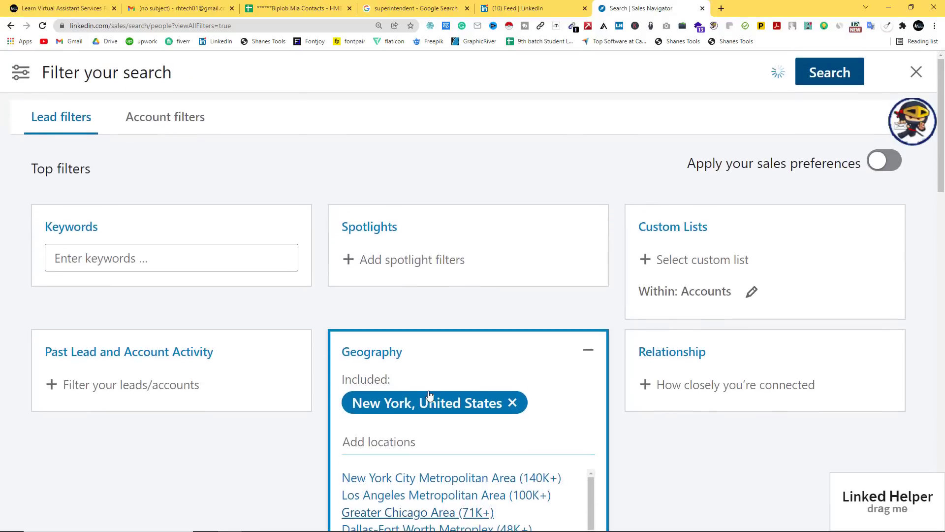
# Expand the Title filter and copy the General Manager job title from cell B2 of the contacts spreadsheet
pyautogui.scroll(-4, 200, 311)
pyautogui.scroll(-5, 494, 351)
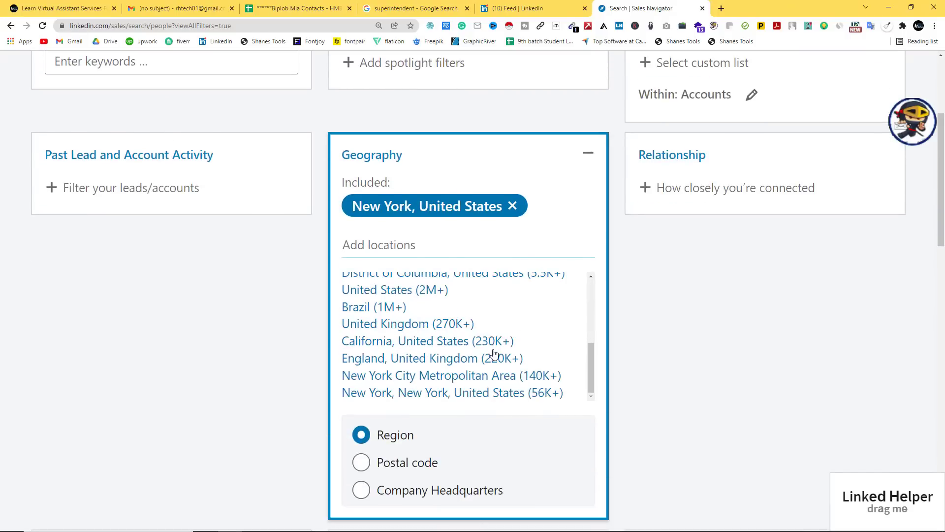
pyautogui.scroll(-6, 388, 401)
pyautogui.scroll(-6, 302, 380)
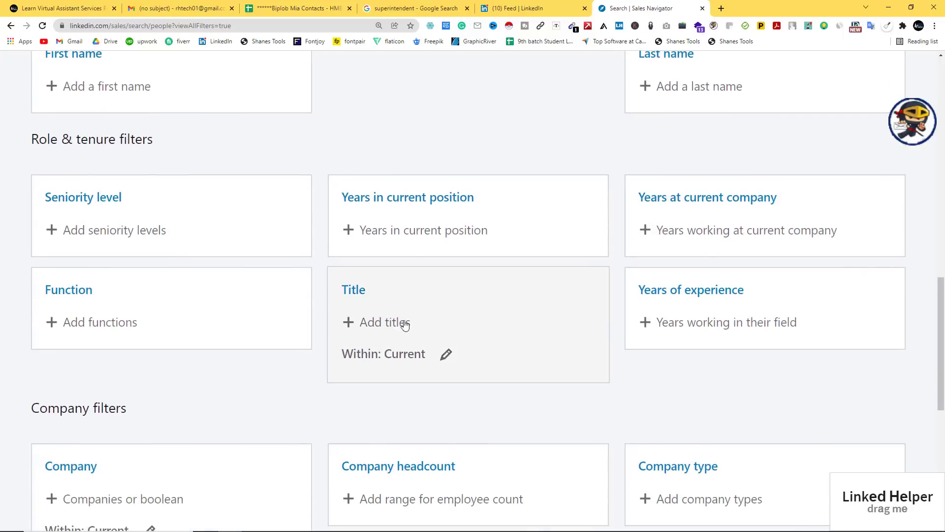
pyautogui.click(401, 322)
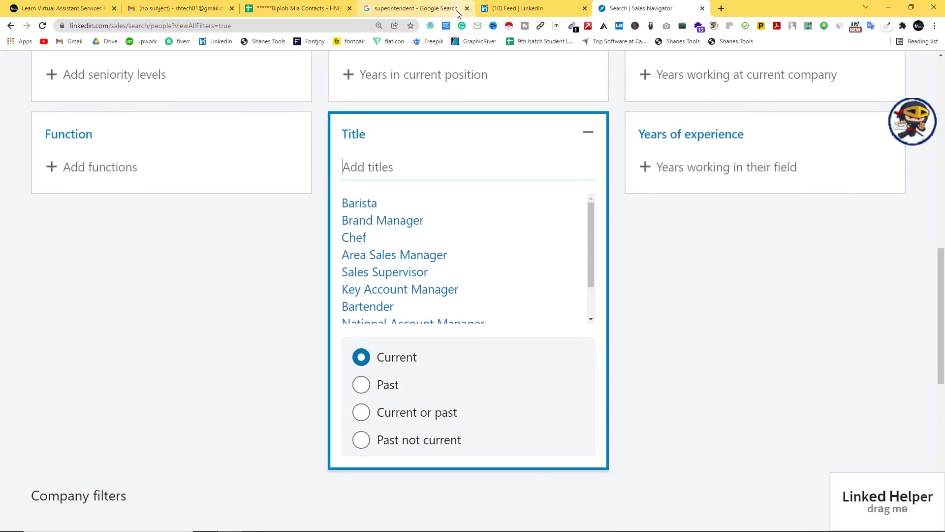
pyautogui.click(487, 8)
pyautogui.click(296, 8)
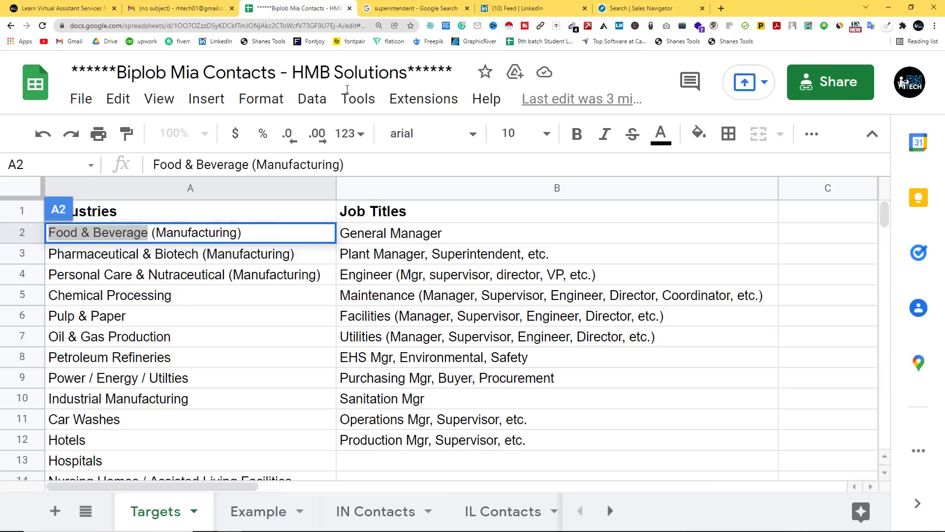
pyautogui.click(385, 237)
pyautogui.rightClick(385, 237)
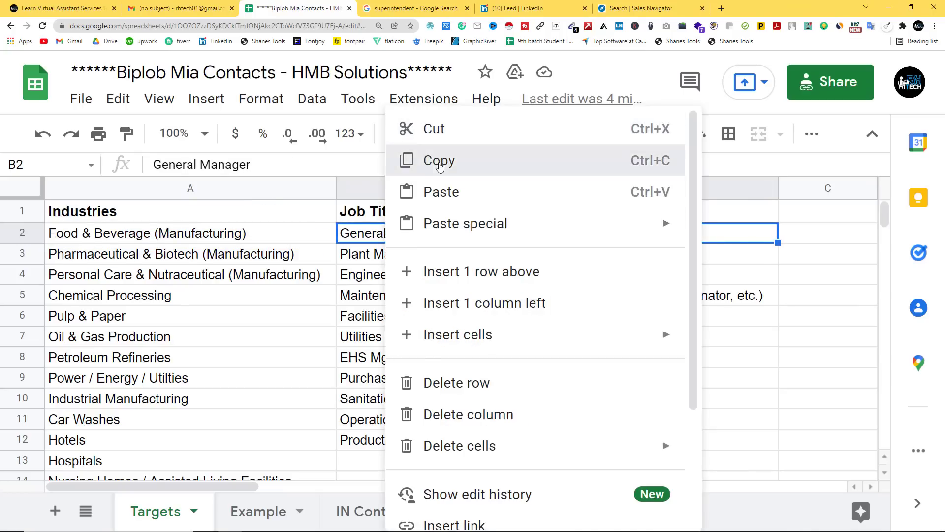
pyautogui.click(424, 158)
# Paste the copied job title into the Title filter and include General Manager as a current title
pyautogui.click(688, 6)
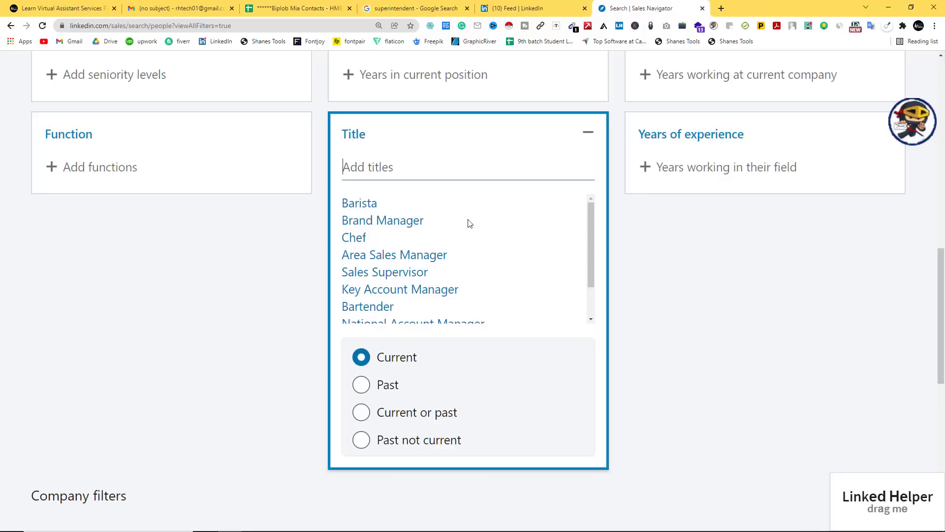
pyautogui.rightClick(368, 170)
pyautogui.click(408, 245)
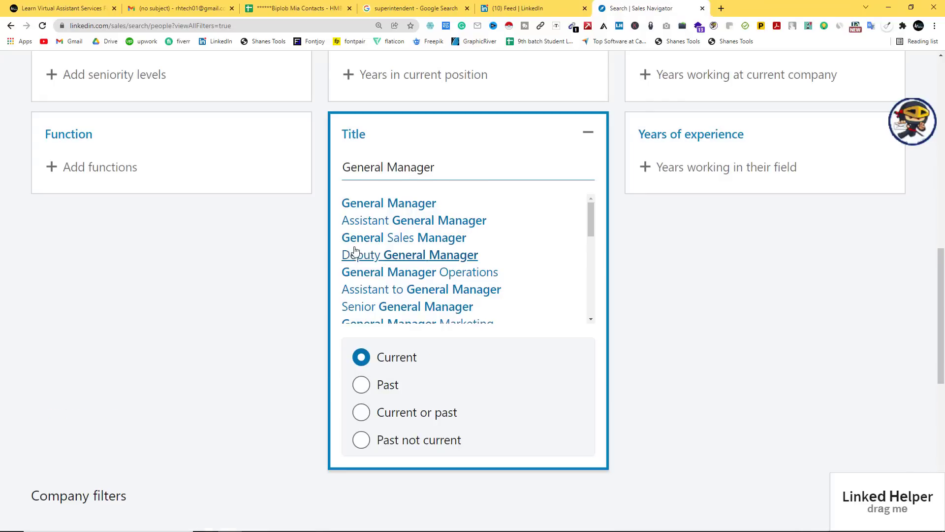
pyautogui.click(377, 204)
# Run the lead search with the chosen geography, industry and title filters
pyautogui.scroll(5, 531, 295)
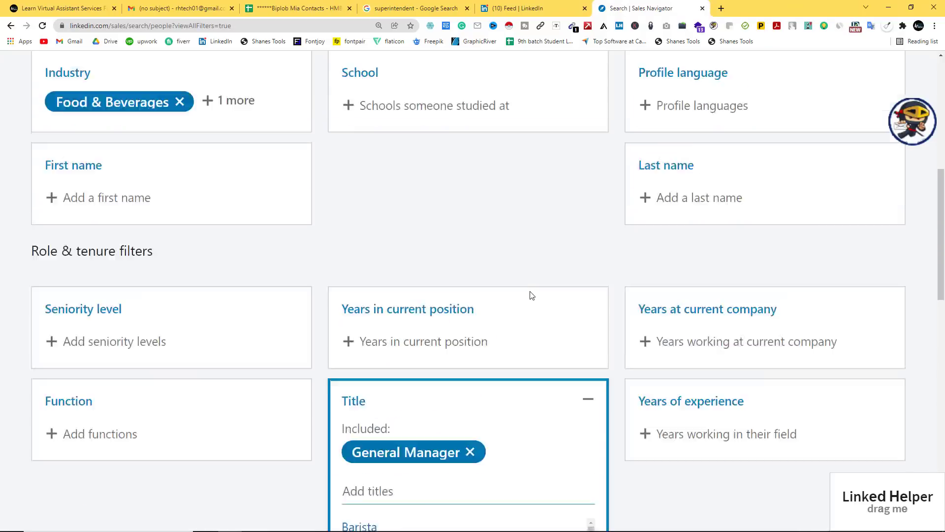
pyautogui.scroll(8, 530, 295)
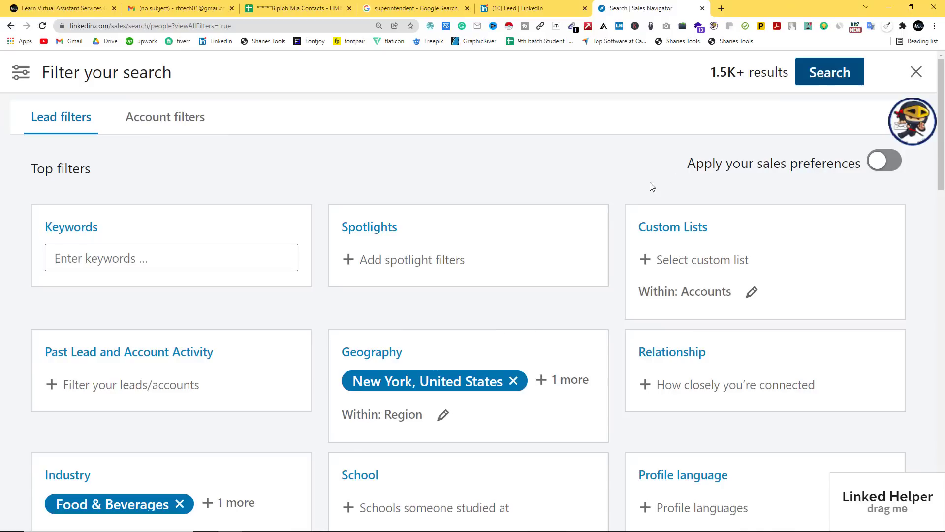
pyautogui.click(825, 77)
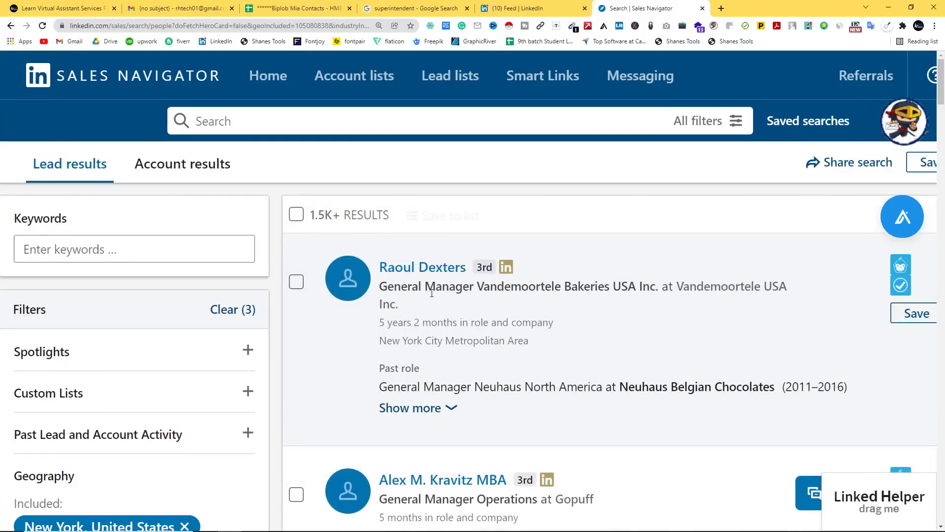
# Open the first lead's profile in a new tab, preview the lead's company, and read the full About summary
pyautogui.rightClick(417, 270)
pyautogui.click(445, 276)
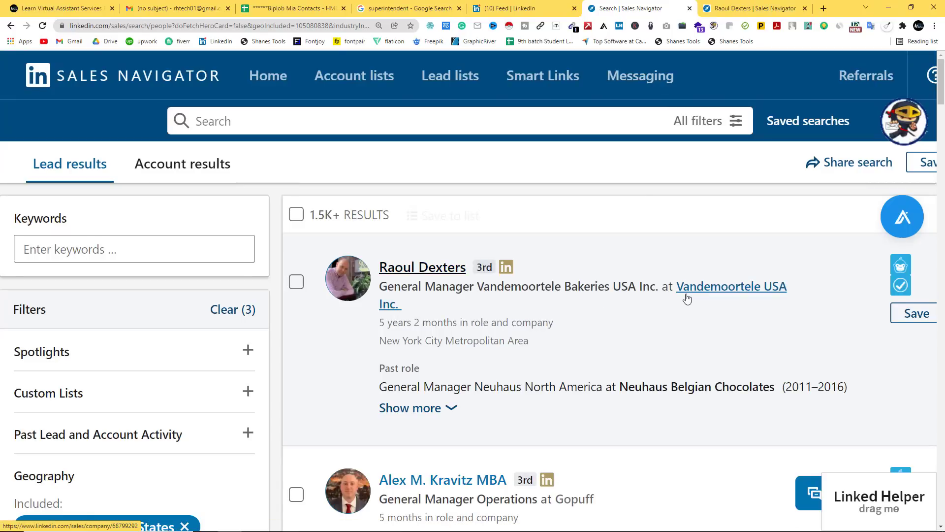
pyautogui.moveTo(696, 295)
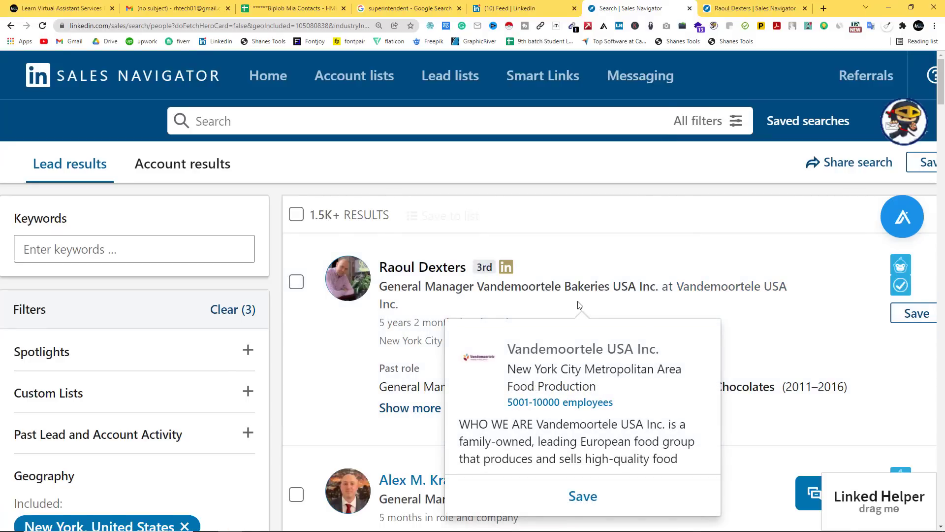
pyautogui.click(787, 7)
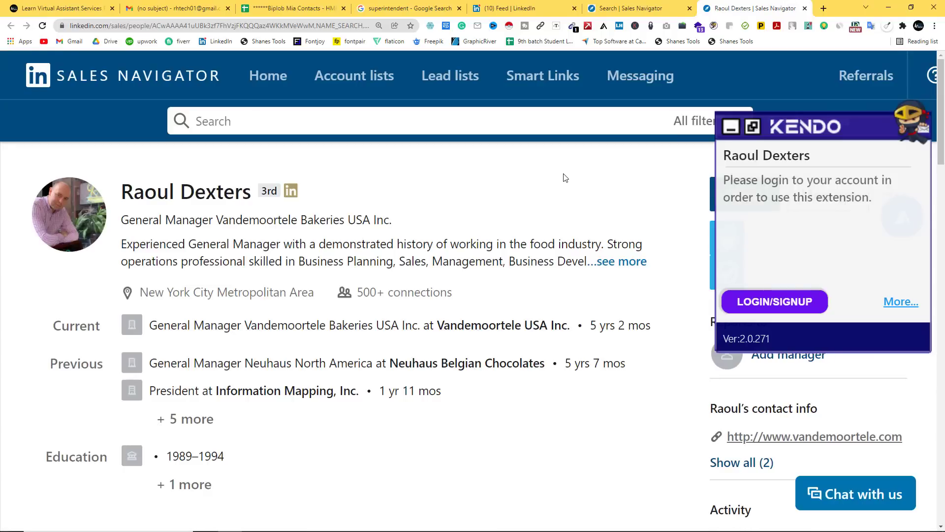
pyautogui.click(621, 261)
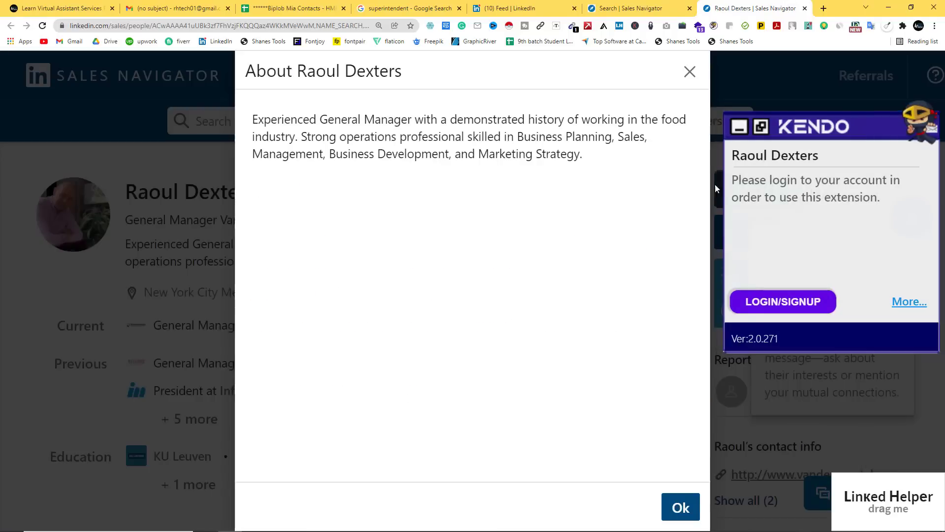
pyautogui.click(689, 72)
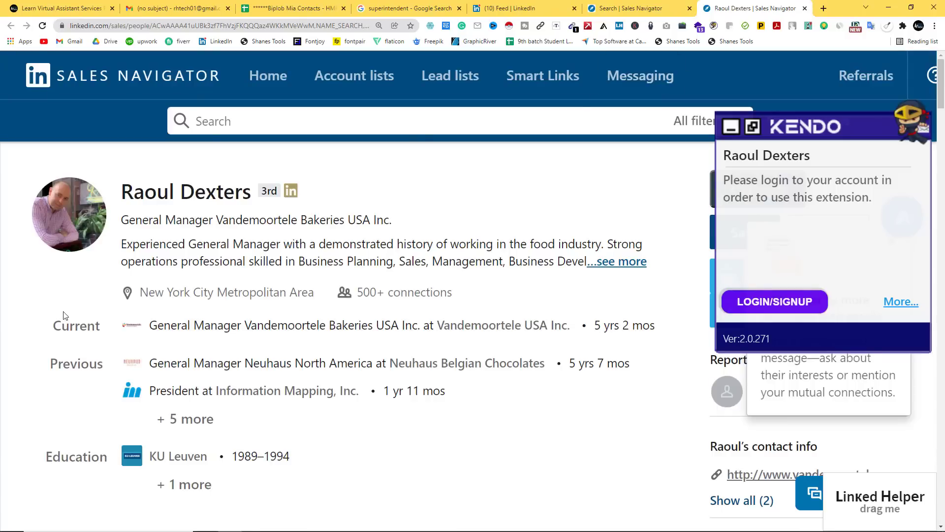
# Compare the lead's name and current title with the First Name, Last Name and Job Title headers on the contacts spreadsheet's Example sheet
pyautogui.tripleClick(171, 192)
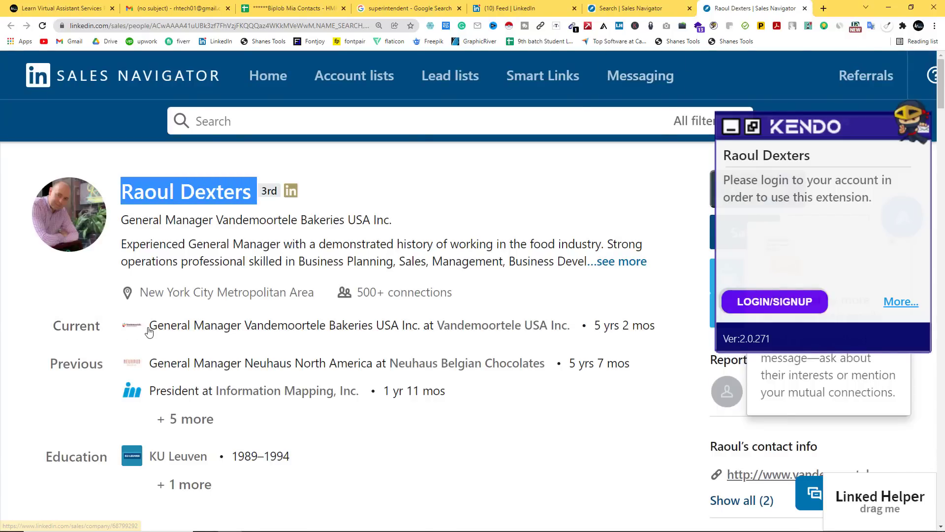
pyautogui.moveTo(151, 325); pyautogui.dragTo(193, 326)
pyautogui.click(284, 4)
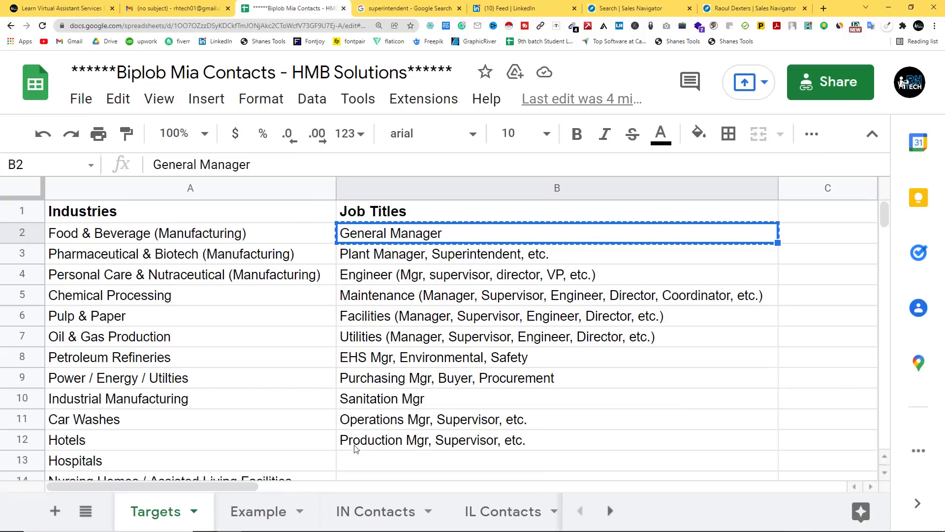
pyautogui.click(257, 516)
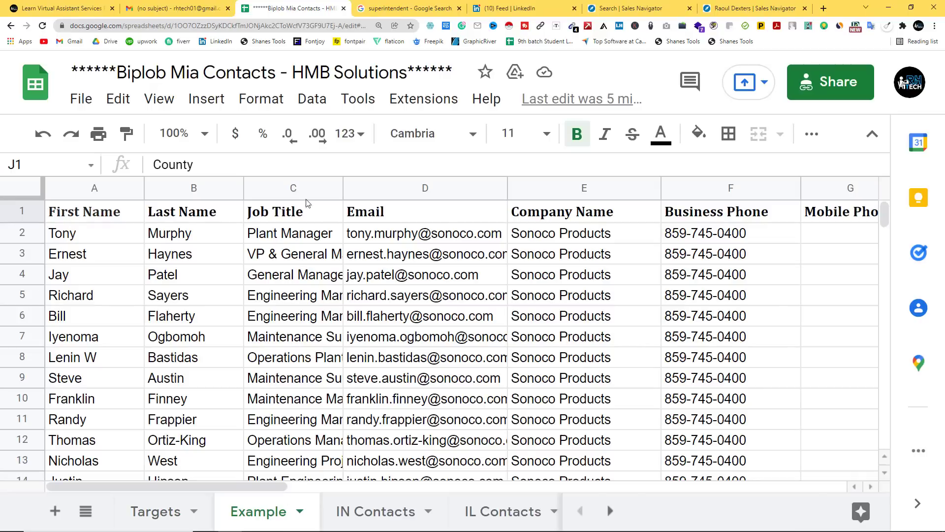
pyautogui.click(301, 219)
pyautogui.click(83, 219)
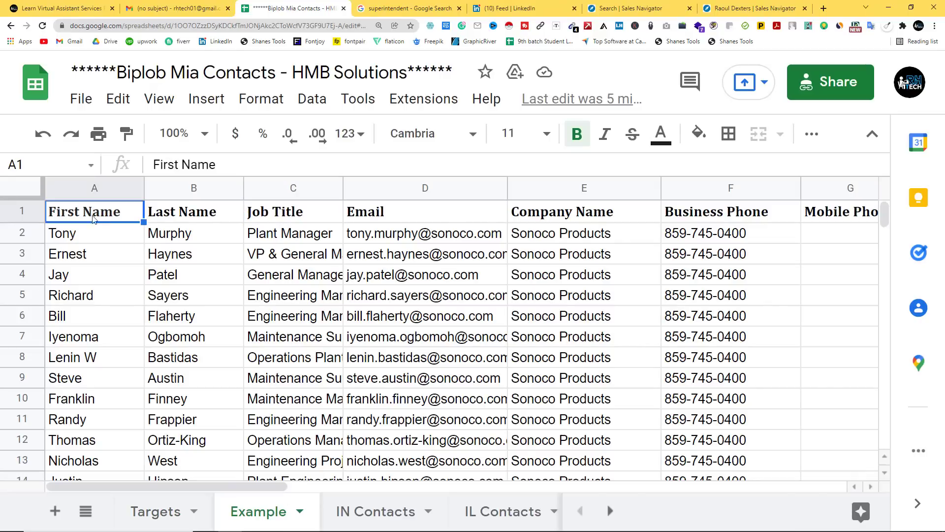
pyautogui.click(189, 216)
pyautogui.click(253, 215)
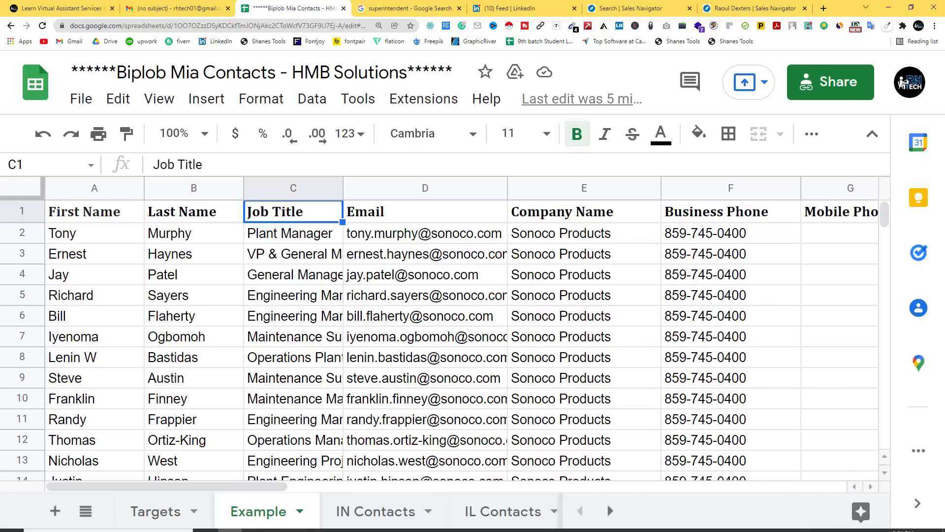
pyautogui.click(229, 522)
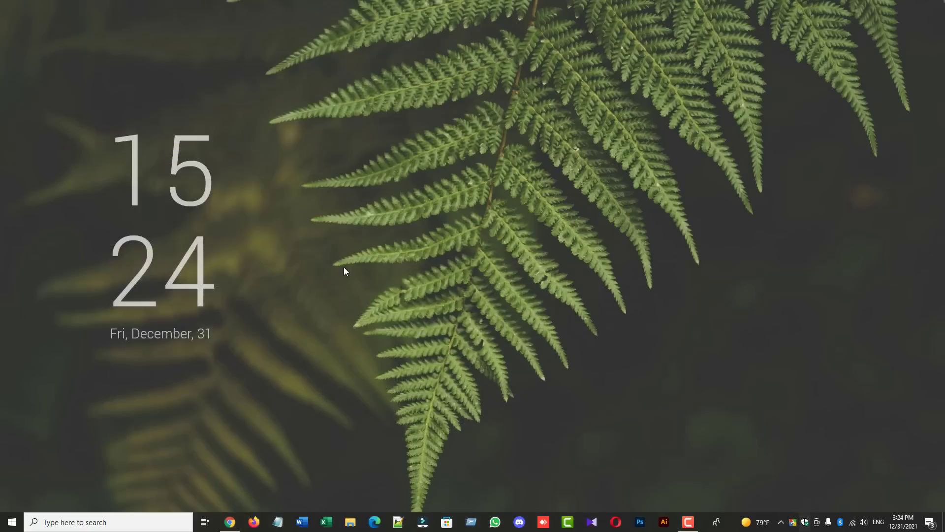
pyautogui.click(229, 522)
# Highlight the lead's current General Manager title and open the Vandemoortele USA Inc. account page in a new tab
pyautogui.click(702, 8)
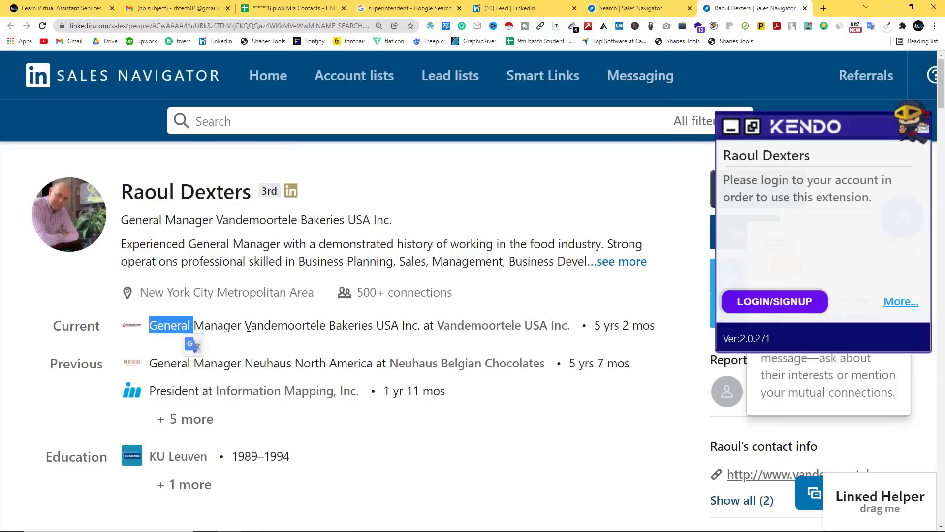
pyautogui.moveTo(250, 327); pyautogui.dragTo(150, 326)
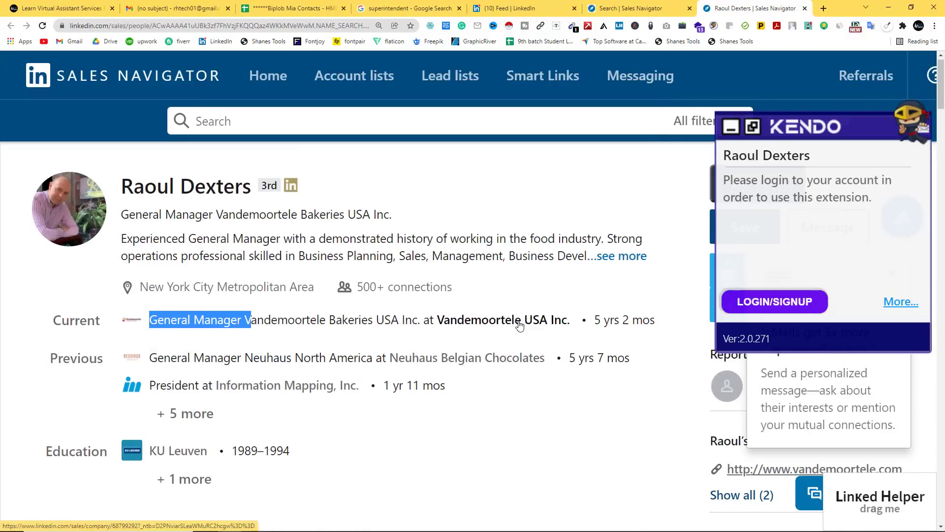
pyautogui.rightClick(519, 325)
pyautogui.click(542, 331)
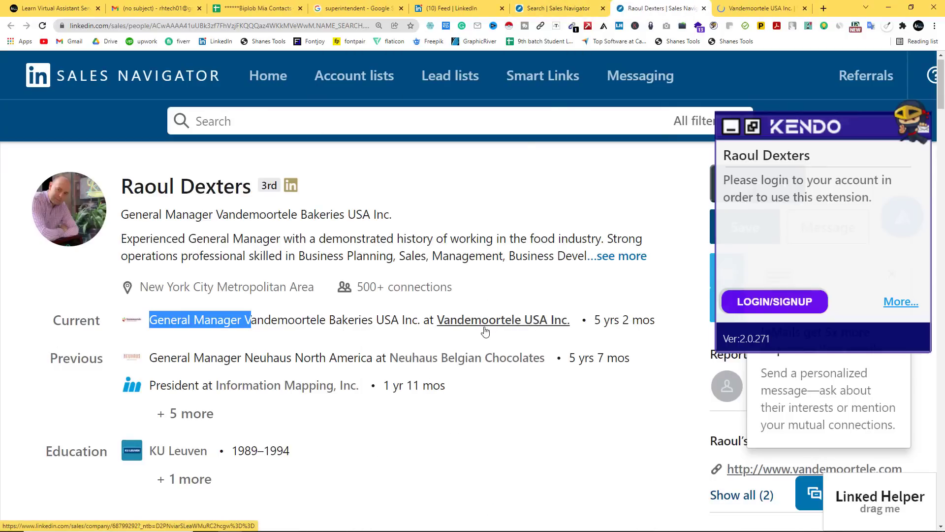
pyautogui.click(733, 8)
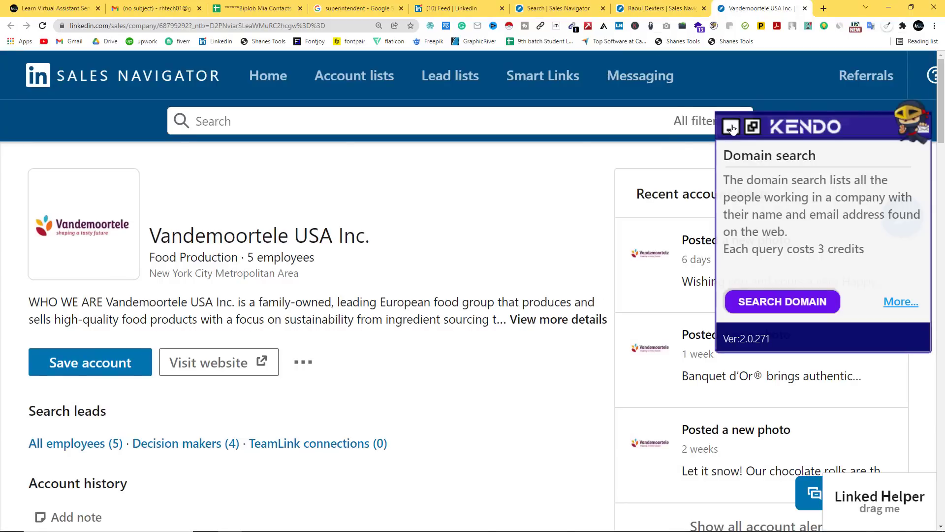
# Minimize the Kendo overlay and open the company's website from its account page in a new tab
pyautogui.click(731, 127)
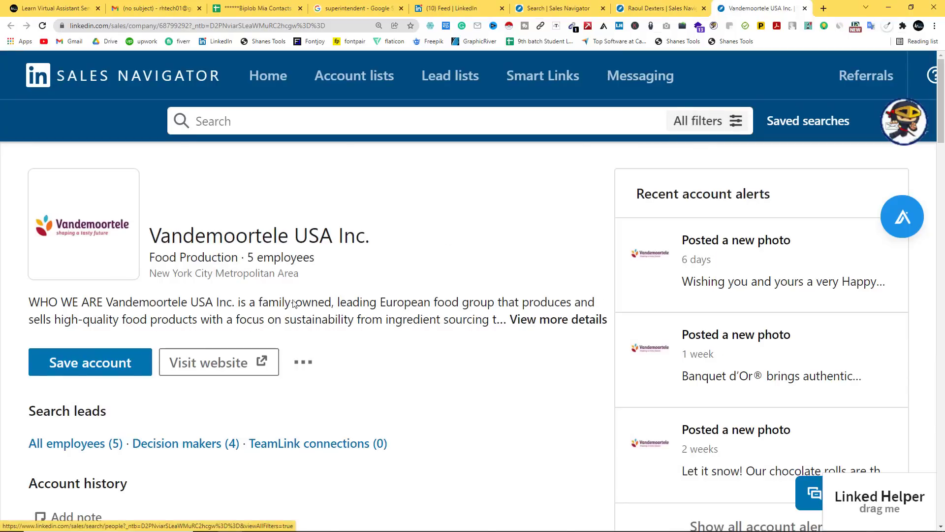
pyautogui.rightClick(217, 373)
pyautogui.click(232, 374)
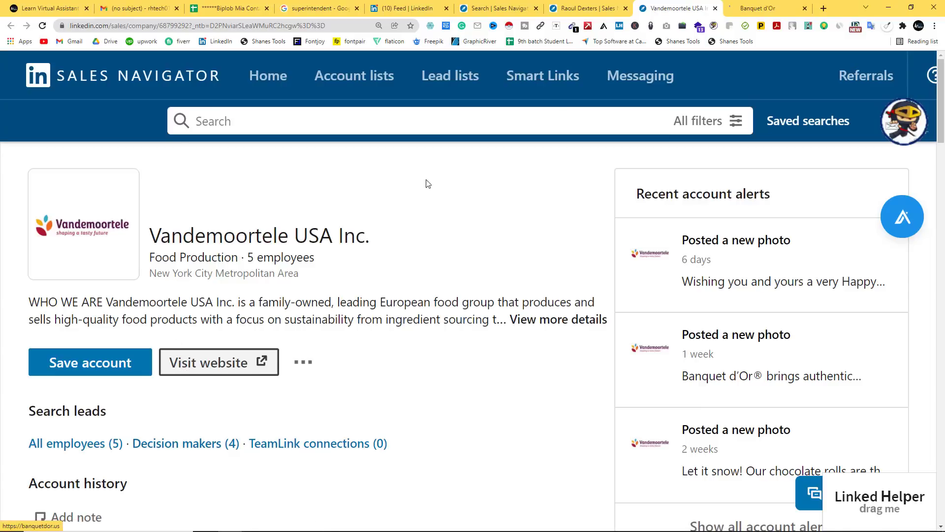
pyautogui.hotkey('ctrl', 'Tab')
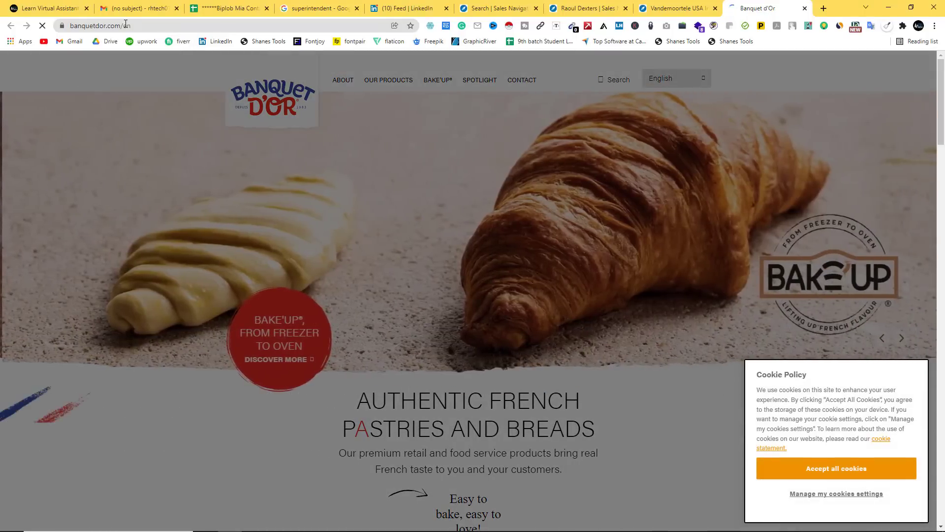
# Copy the banquetdor.com domain from the website's address and open a blank browser tab
pyautogui.doubleClick(125, 25)
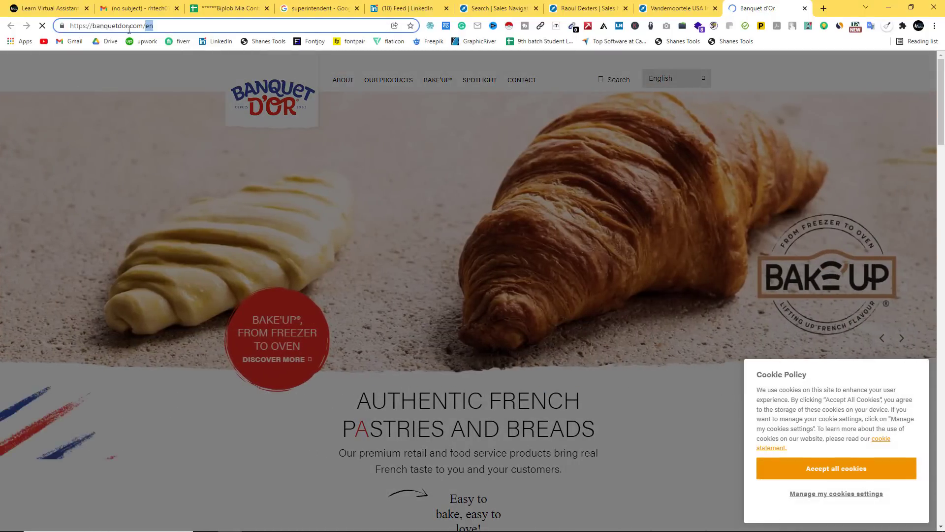
pyautogui.moveTo(144, 27); pyautogui.dragTo(85, 27)
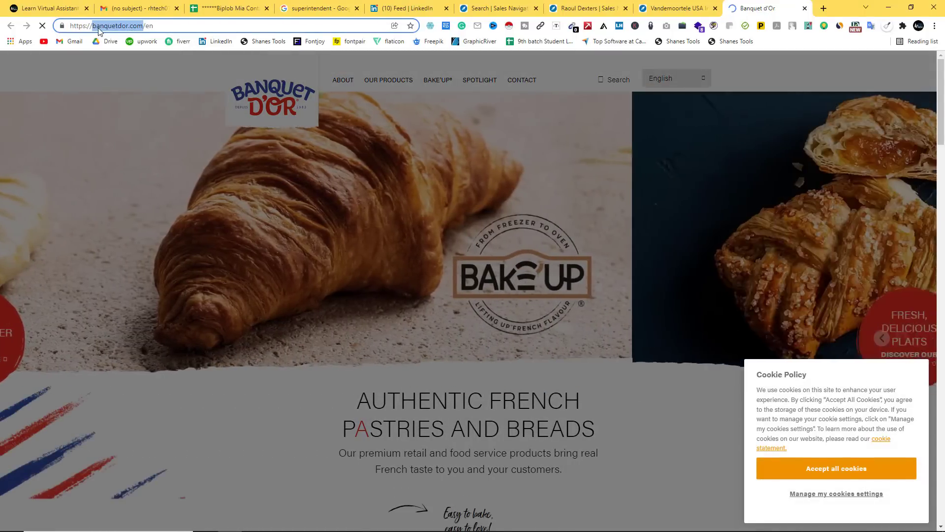
pyautogui.rightClick(97, 28)
pyautogui.click(124, 82)
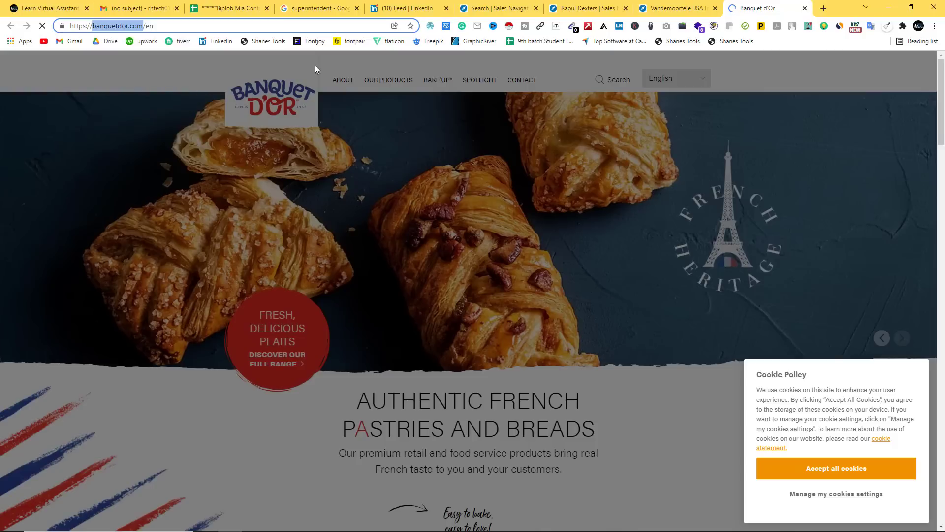
pyautogui.click(823, 8)
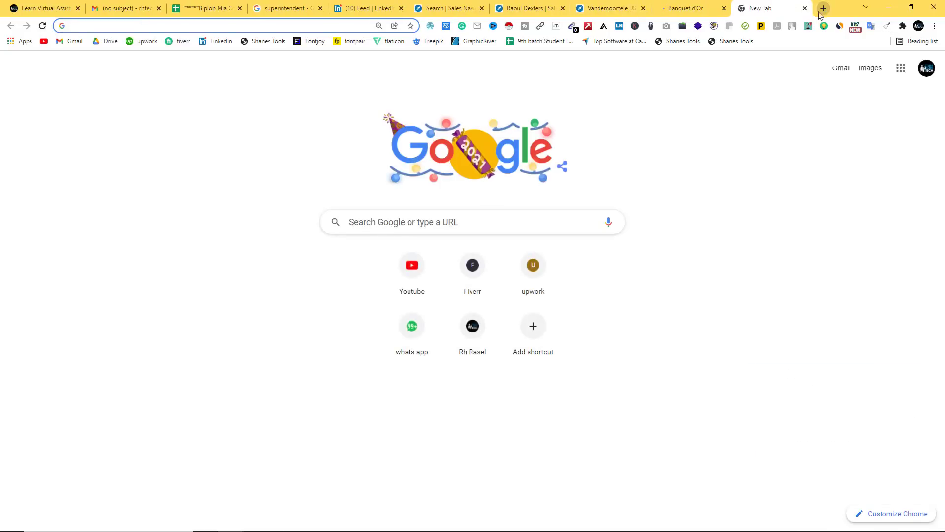
# Accept all cookies on the Banquet d'Or site and open its Contact page from the footer
pyautogui.click(689, 8)
pyautogui.scroll(-20, 669, 276)
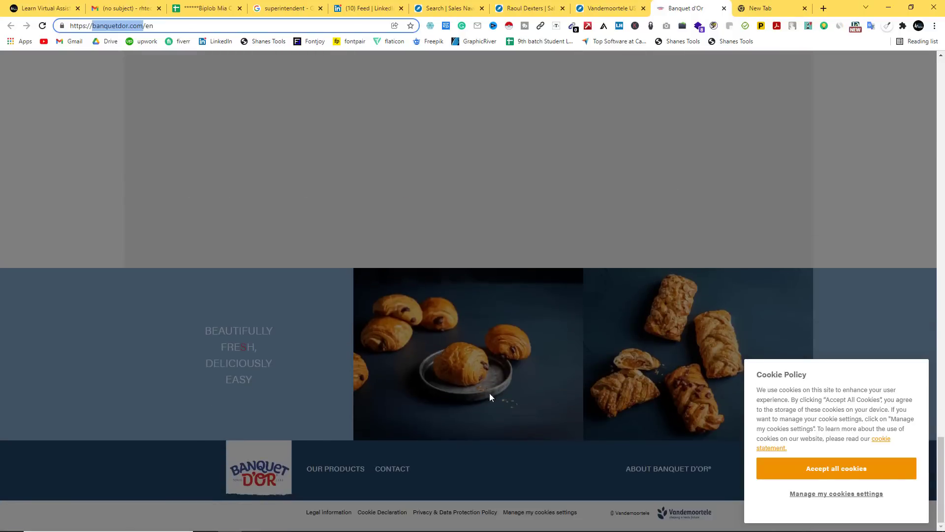
pyautogui.click(397, 467)
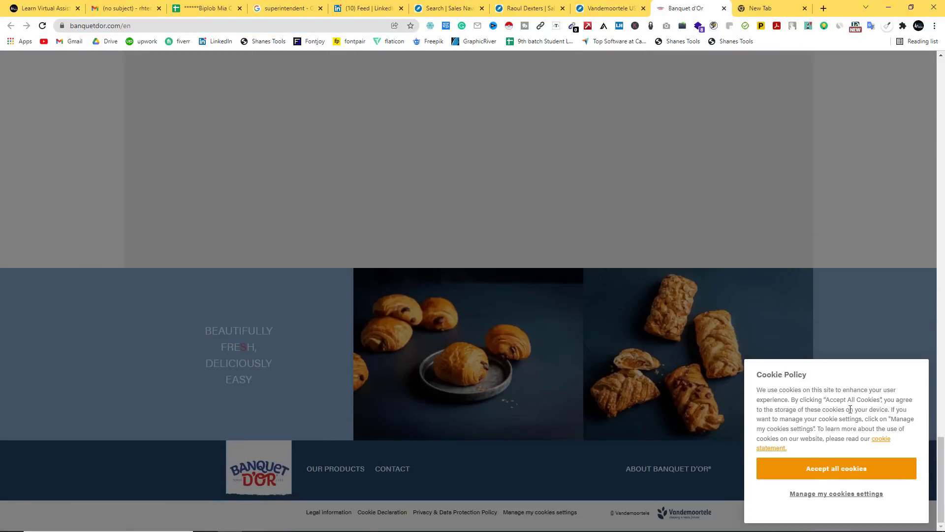
pyautogui.click(836, 468)
pyautogui.click(386, 470)
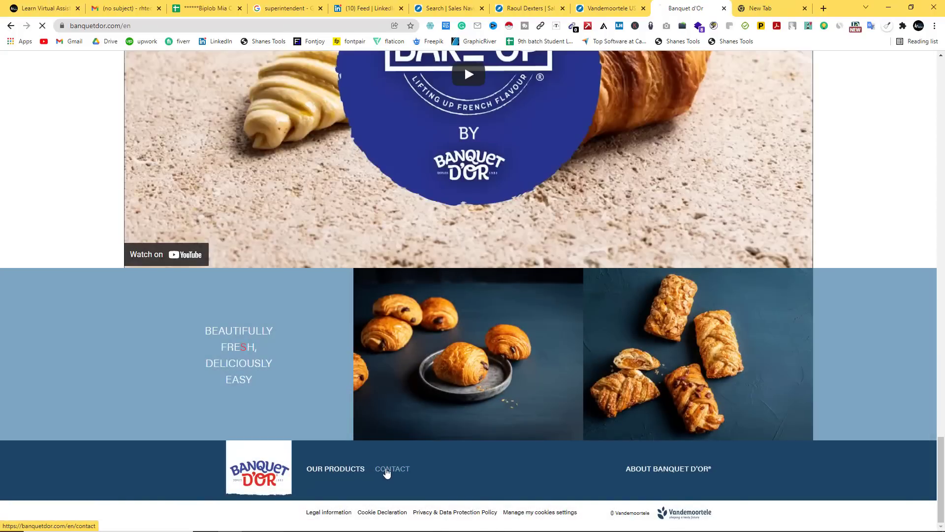
# Examine the Contact page for company contact details, and return to the top of the Banquet d'Or homepage
pyautogui.scroll(-2, 298, 318)
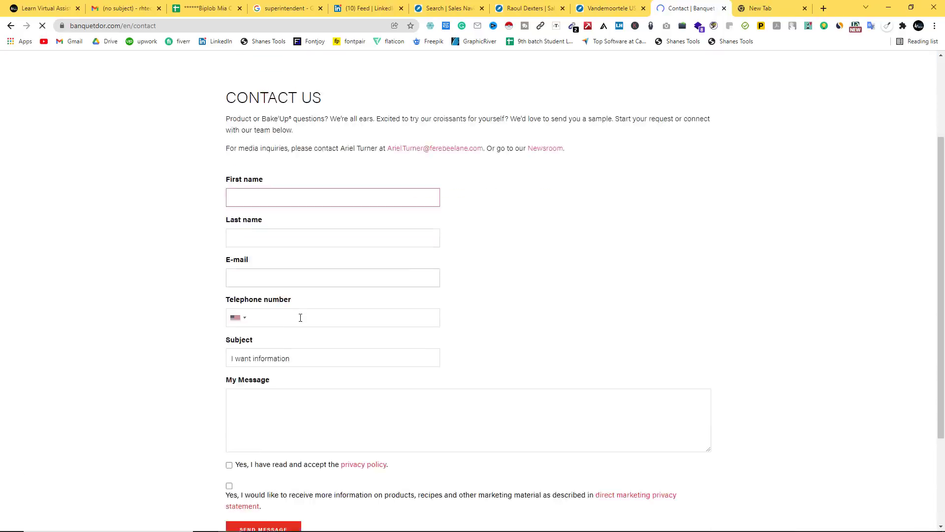
pyautogui.scroll(-3, 301, 317)
pyautogui.scroll(2, 378, 338)
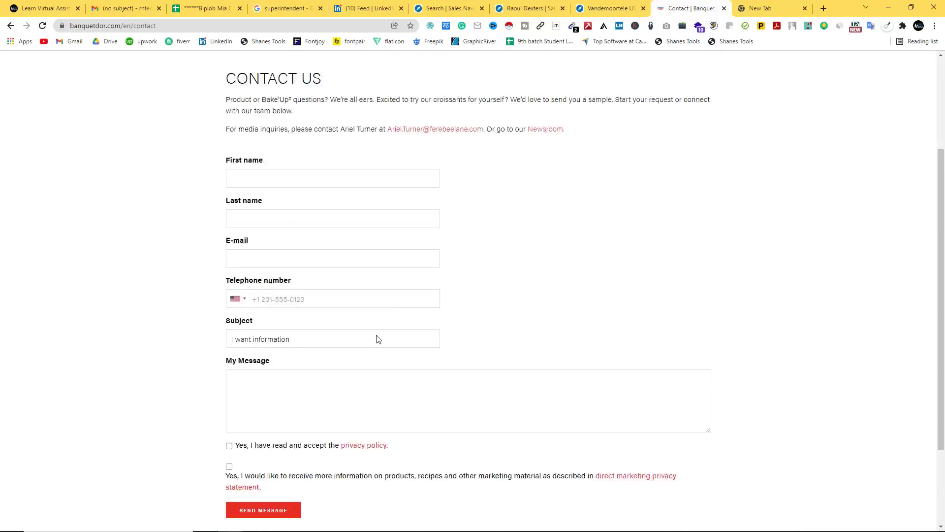
pyautogui.scroll(3, 378, 338)
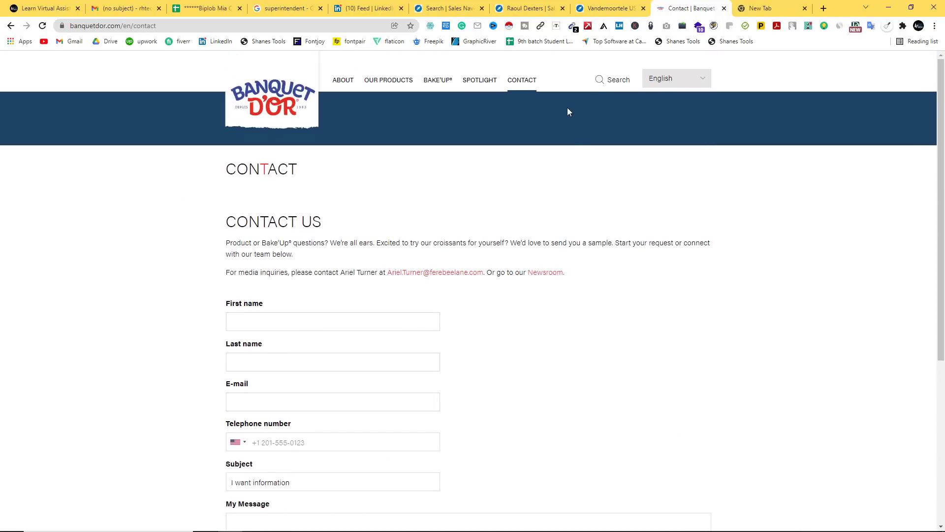
pyautogui.scroll(-5, 566, 147)
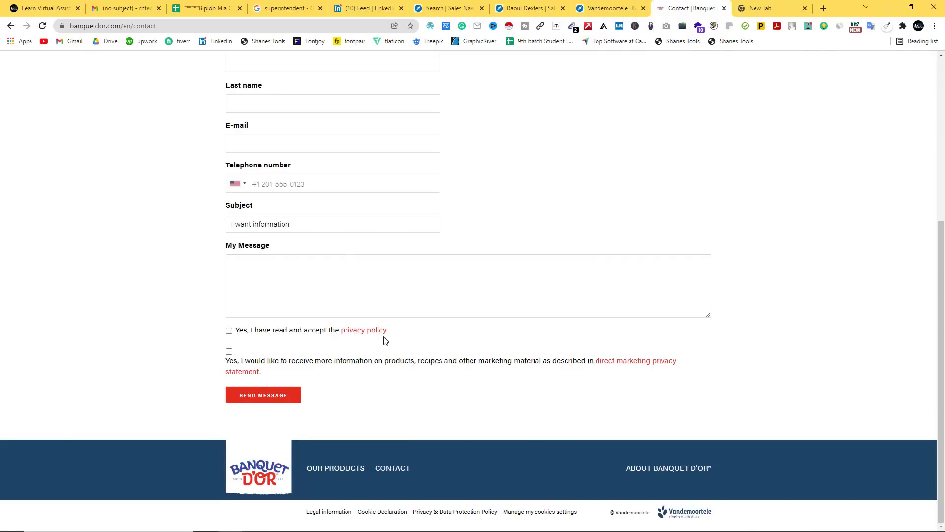
pyautogui.scroll(5, 386, 340)
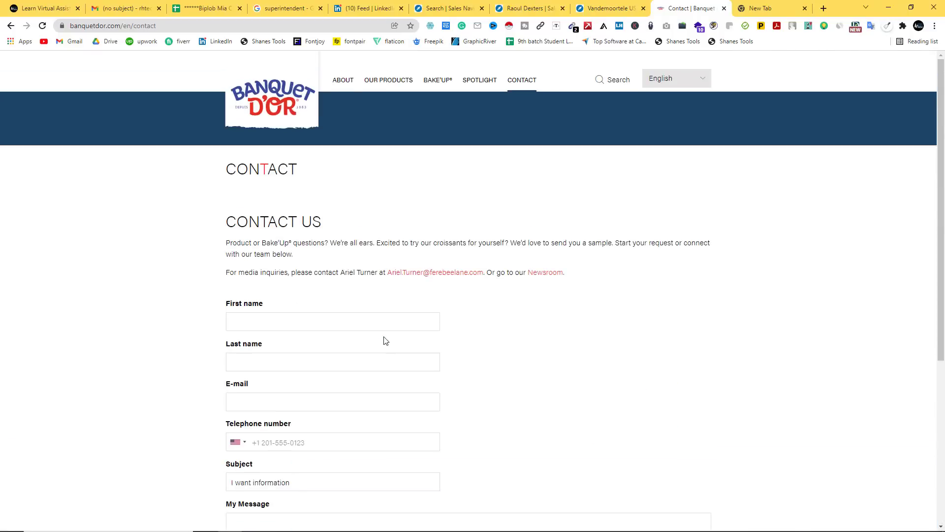
pyautogui.click(11, 26)
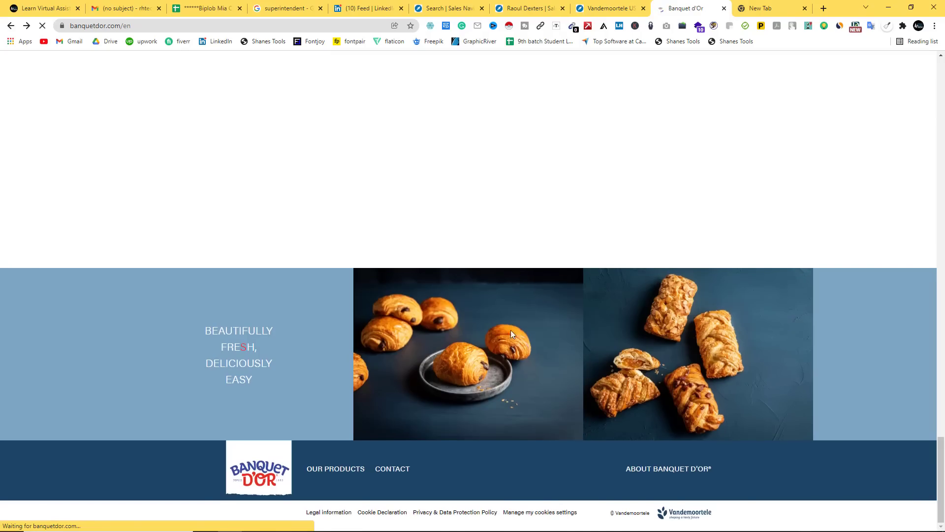
pyautogui.scroll(20, 492, 364)
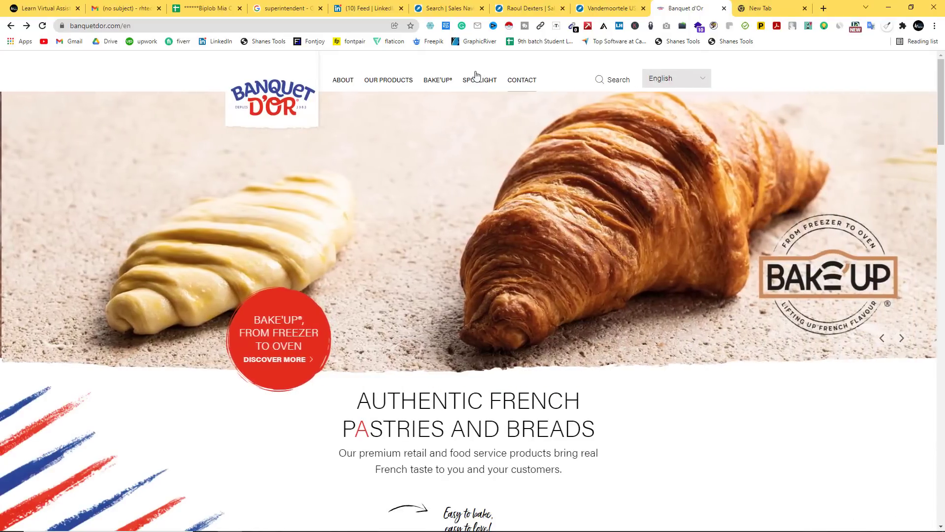
# Copy only the banquetdor.com part of the homepage address again
pyautogui.doubleClick(126, 26)
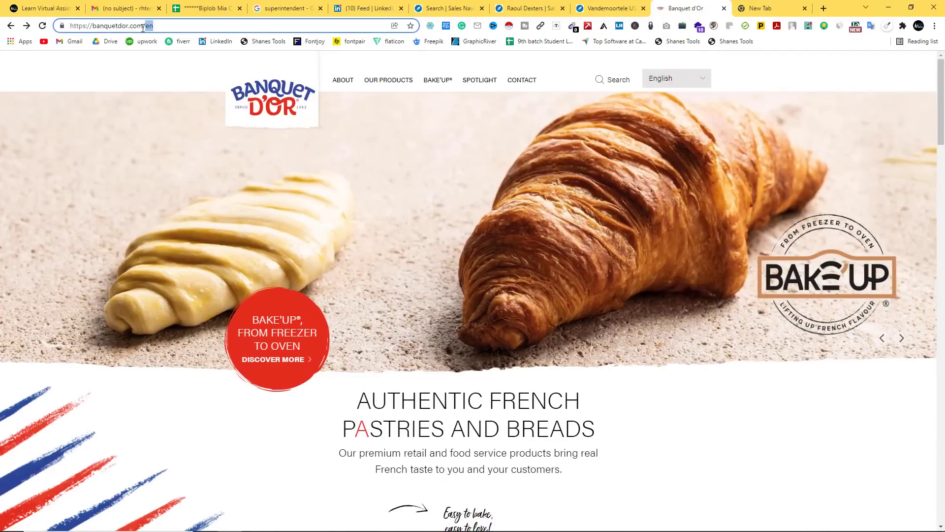
pyautogui.moveTo(144, 26); pyautogui.dragTo(93, 26)
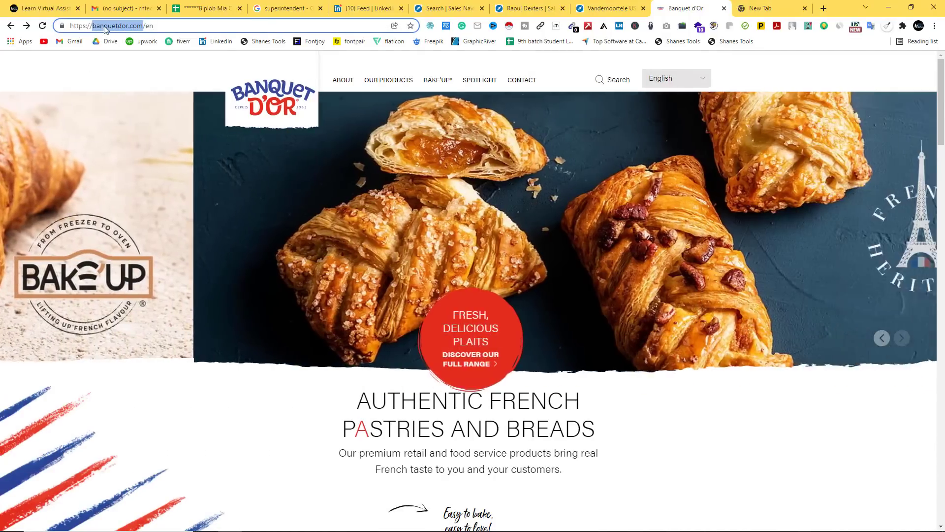
pyautogui.rightClick(103, 27)
pyautogui.click(149, 82)
# Search Google in the blank tab for the copied domain followed by "facebook"
pyautogui.hotkey('ctrl', 'Tab')
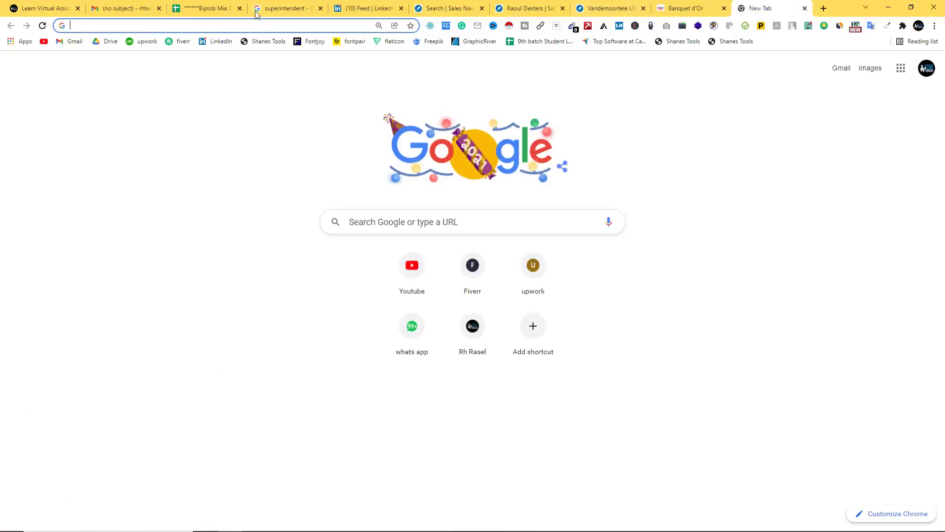
pyautogui.rightClick(97, 23)
pyautogui.click(127, 88)
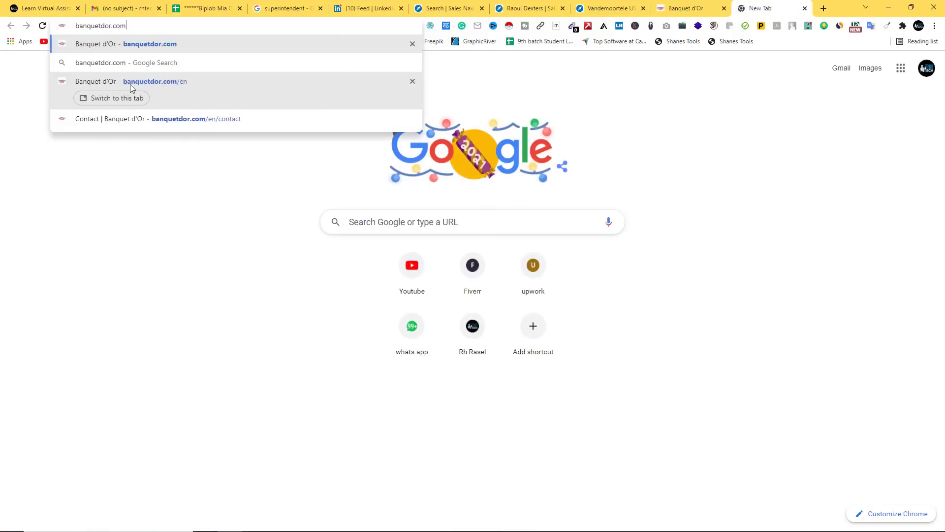
pyautogui.write('fa')
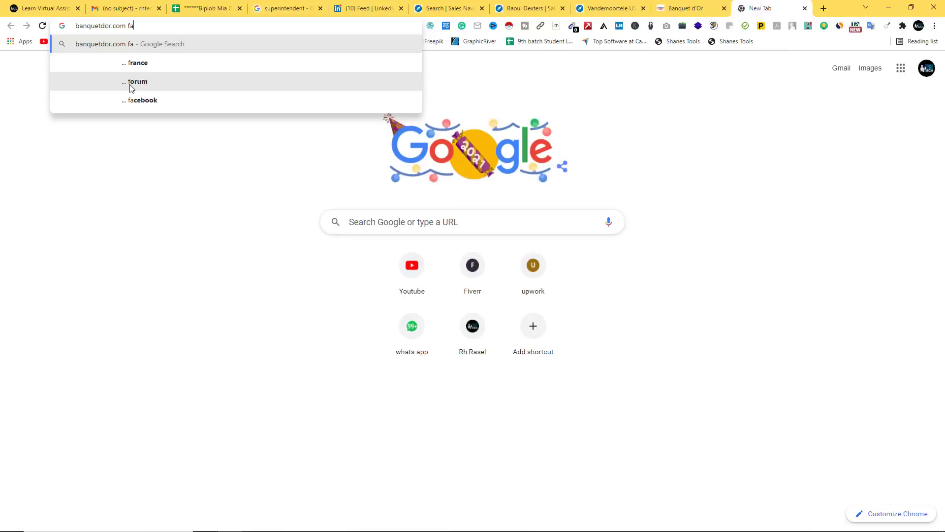
pyautogui.write('ce')
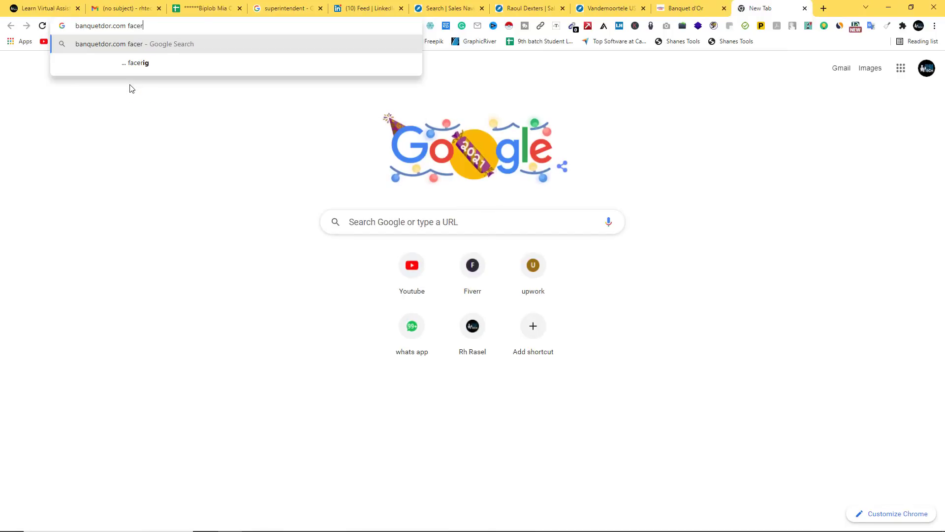
pyautogui.write('book')
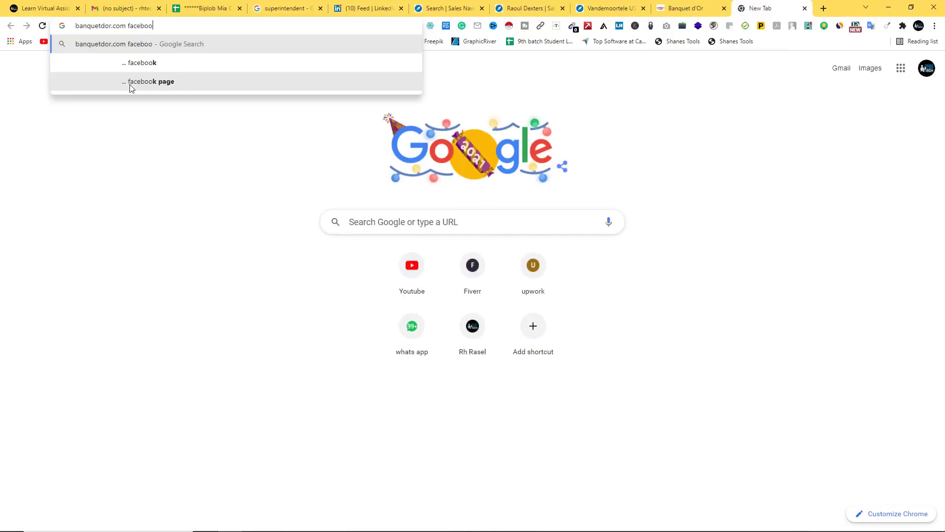
pyautogui.press('Return')
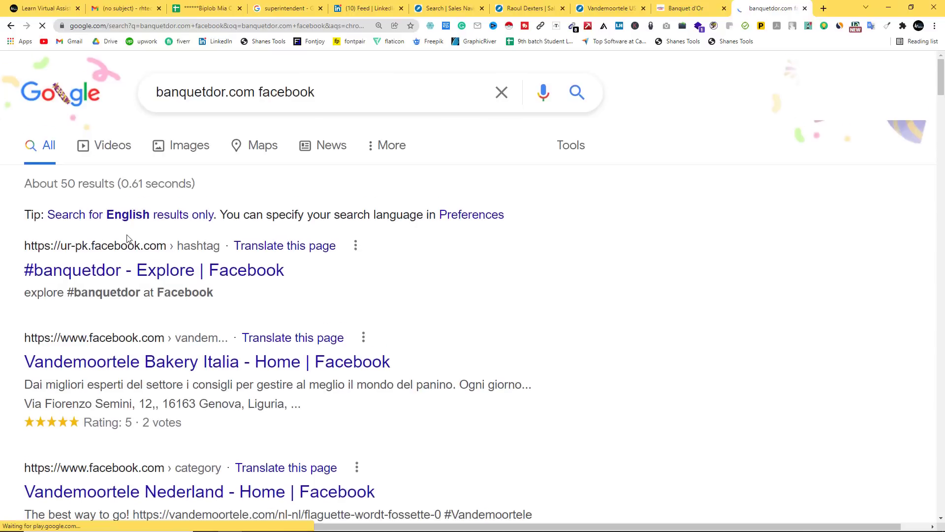
# Open the Vandemoortele Bakery Italia Facebook result in a new tab and switch to that page
pyautogui.scroll(-2, 138, 270)
pyautogui.rightClick(138, 270)
pyautogui.click(169, 273)
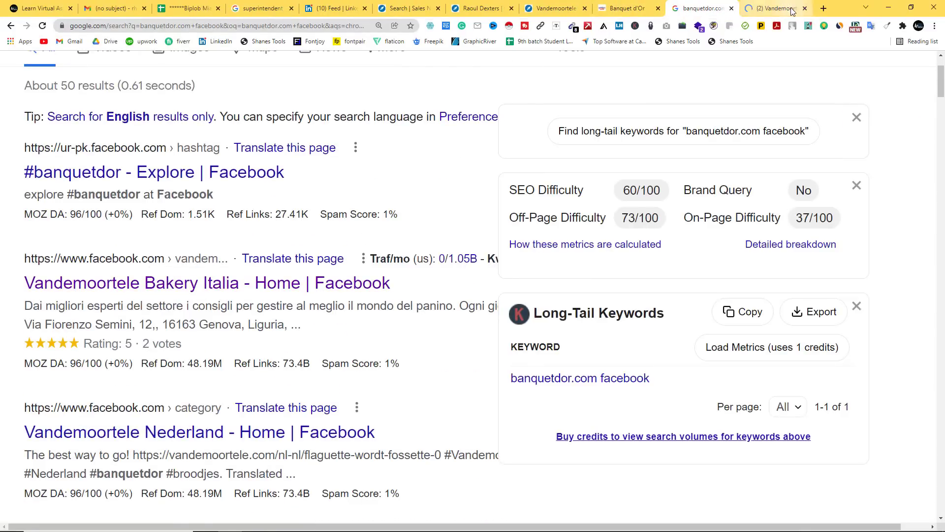
pyautogui.hotkey('ctrl', 'Tab')
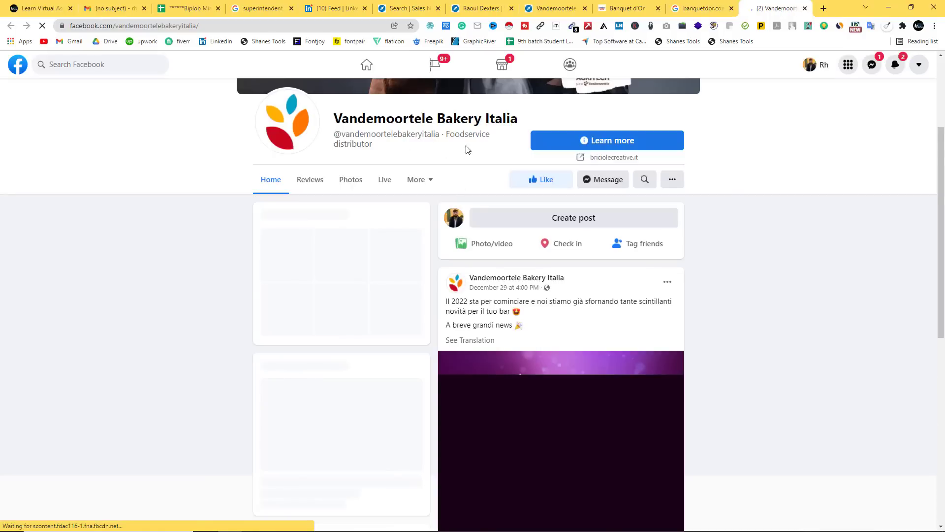
pyautogui.scroll(-2, 559, 203)
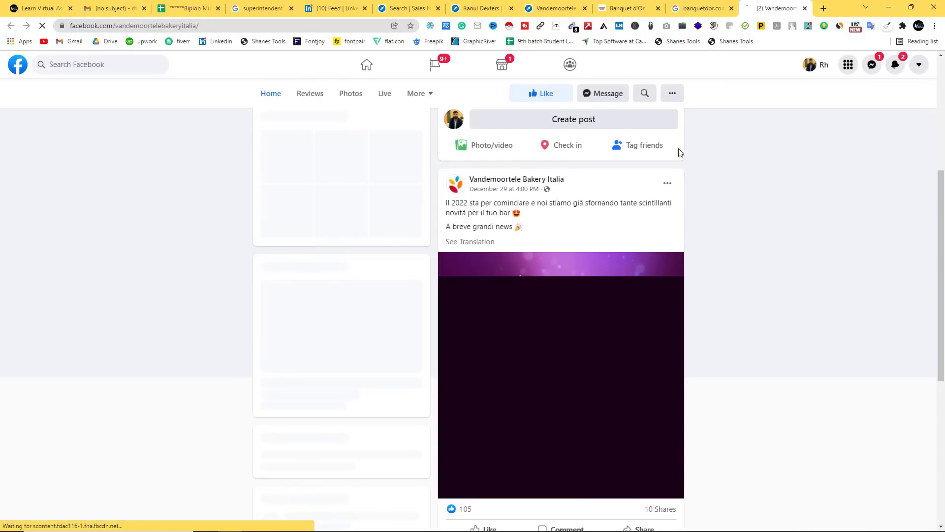
# Copy the Facebook page's address and load it in Firefox
pyautogui.click(510, 133)
pyautogui.click(103, 26)
pyautogui.rightClick(103, 27)
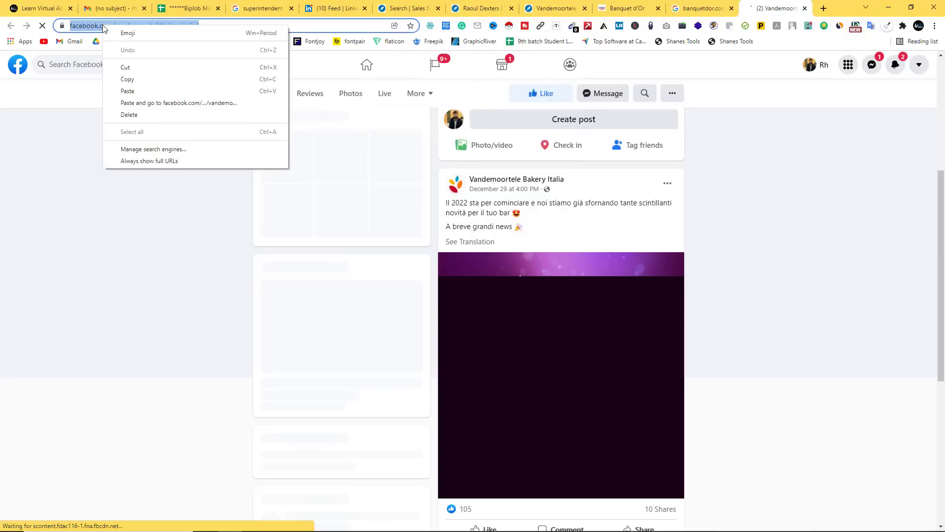
pyautogui.click(127, 79)
pyautogui.moveTo(308, 528)
pyautogui.click(254, 522)
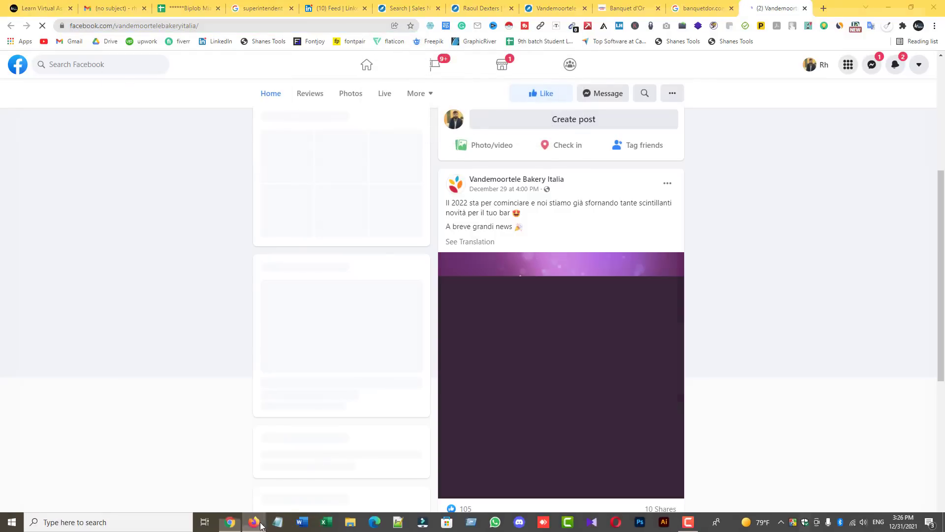
pyautogui.rightClick(161, 30)
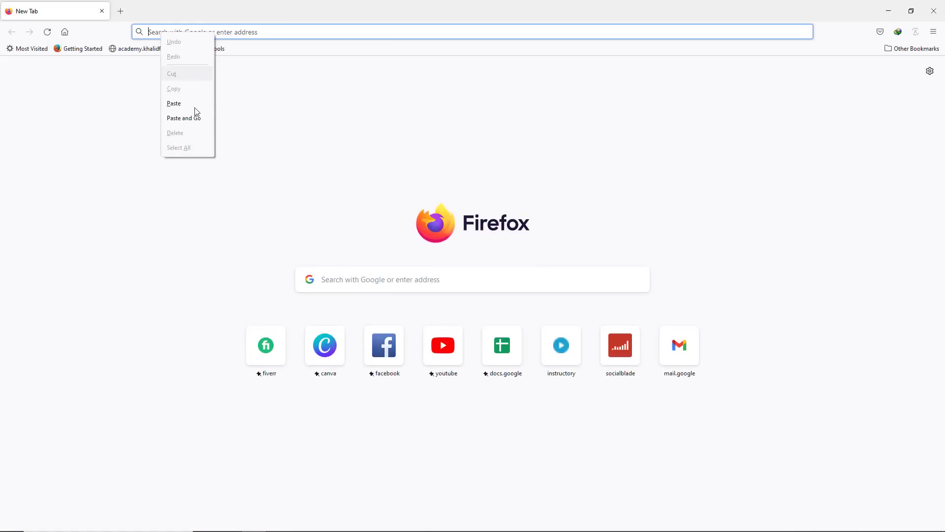
pyautogui.click(195, 115)
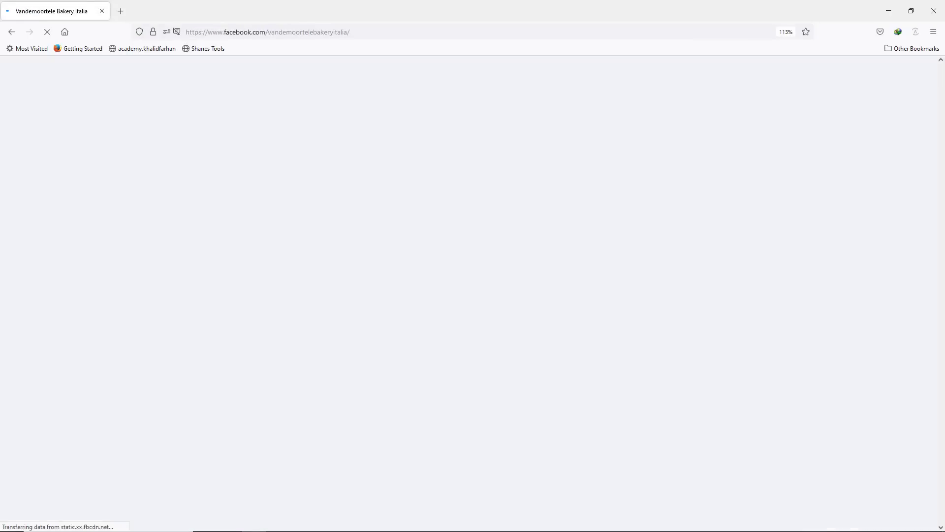
# Examine the contact details in the Facebook page's About section and compare them with the Banquet d'Or website address in Chrome
pyautogui.scroll(-5, 311, 315)
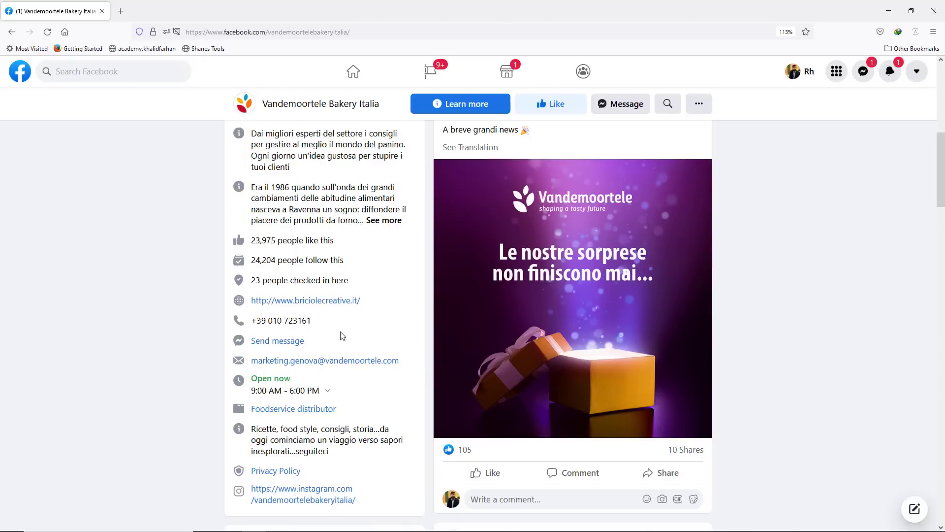
pyautogui.hotkey('ctrl', '+')
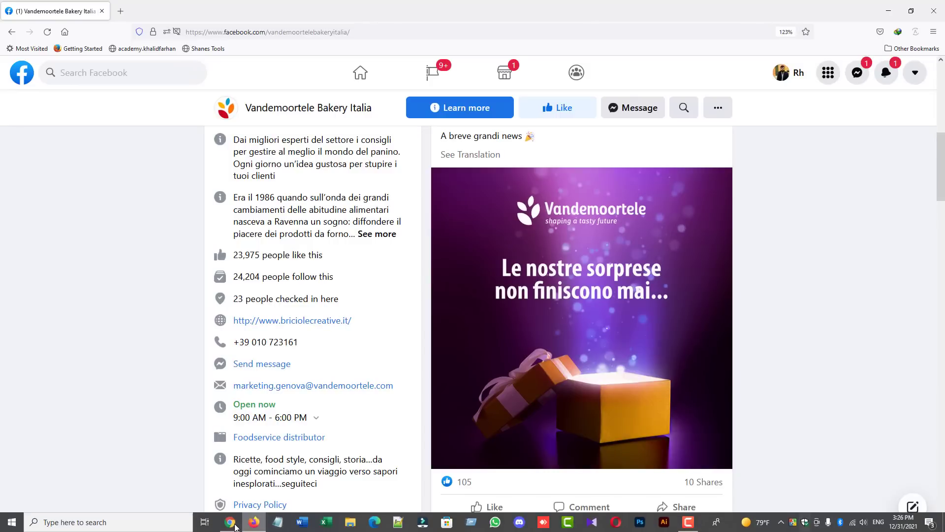
pyautogui.click(229, 522)
pyautogui.click(624, 9)
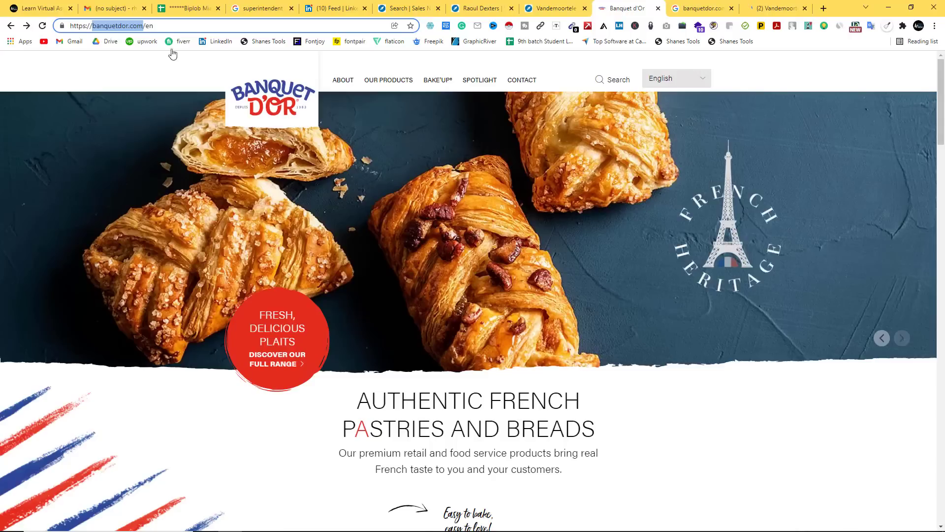
pyautogui.click(138, 26)
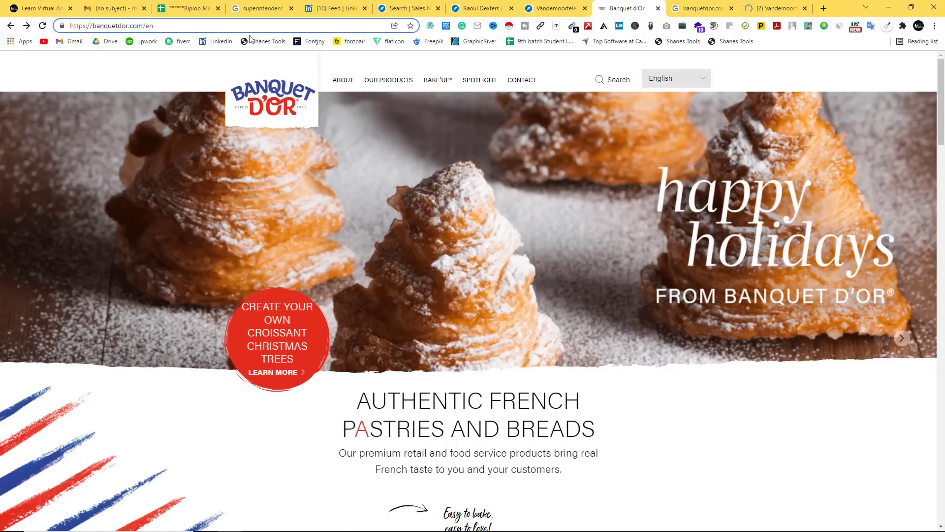
pyautogui.click(777, 8)
pyautogui.click(254, 522)
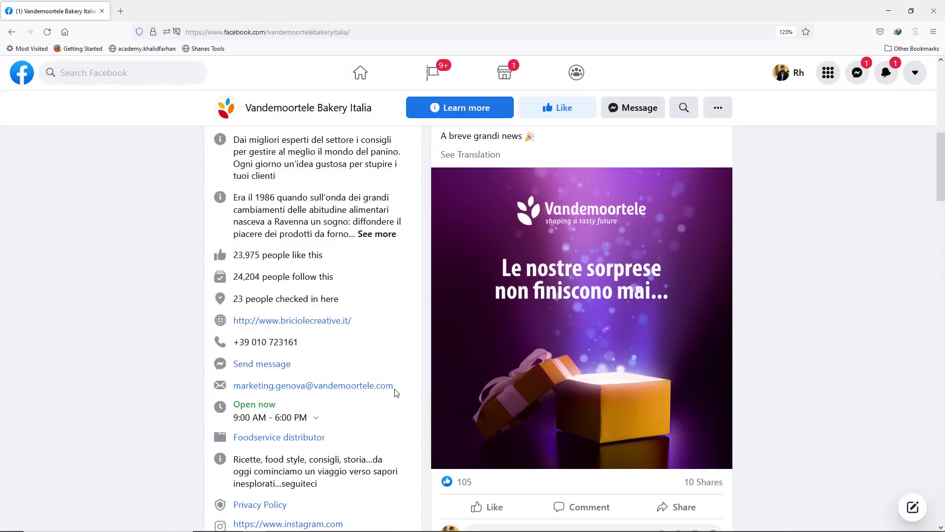
# Copy only the domain part of the contact e-mail in the Facebook page's About section
pyautogui.moveTo(396, 389); pyautogui.dragTo(323, 392)
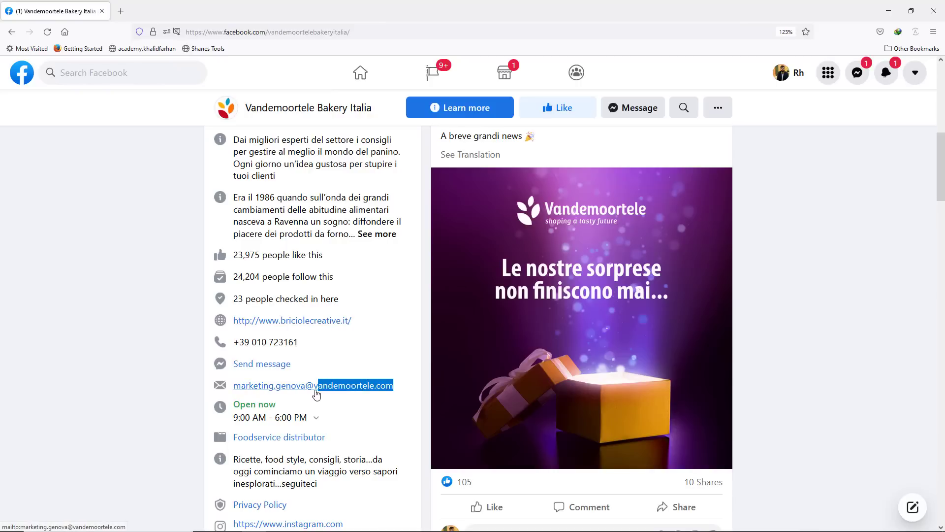
pyautogui.rightClick(325, 388)
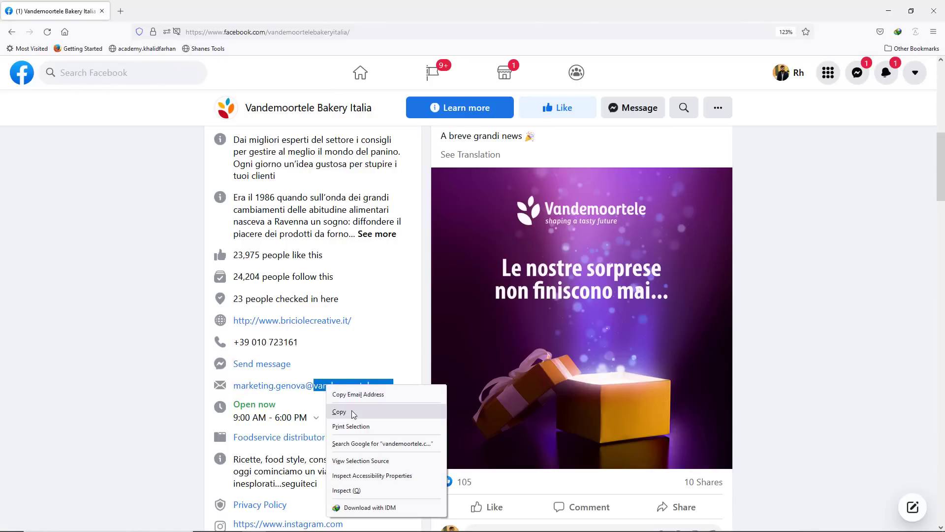
pyautogui.click(347, 409)
# Review the Facebook page's header and listed website, and check them against the Banquet d'Or homepage in Chrome
pyautogui.scroll(5, 355, 191)
pyautogui.scroll(3, 354, 190)
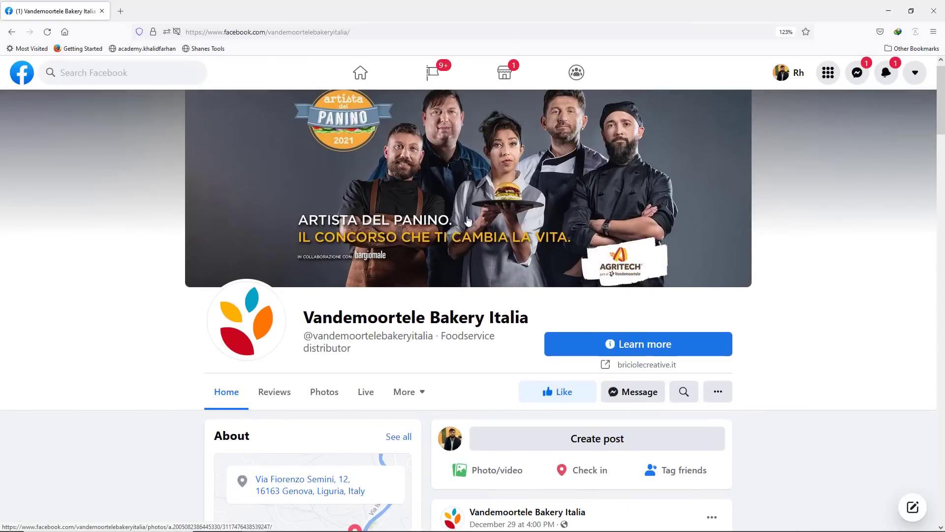
pyautogui.scroll(-8, 510, 287)
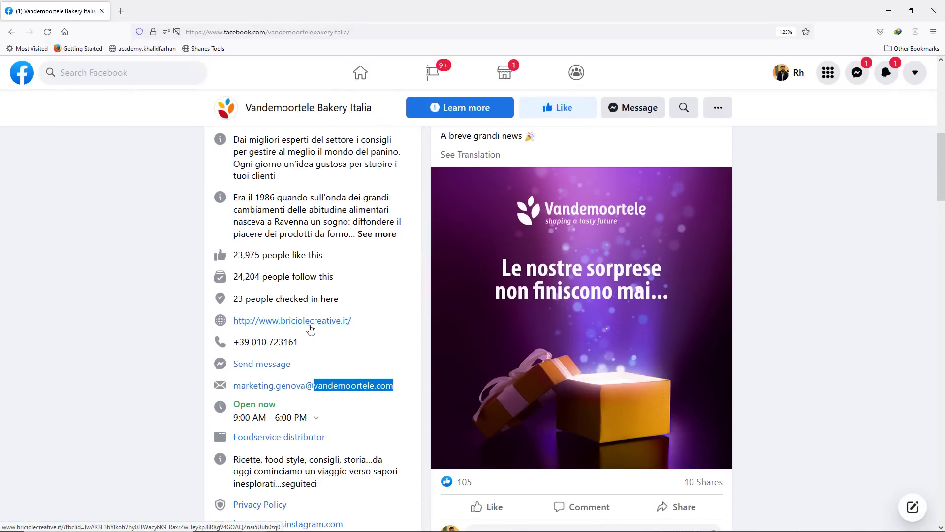
pyautogui.click(230, 527)
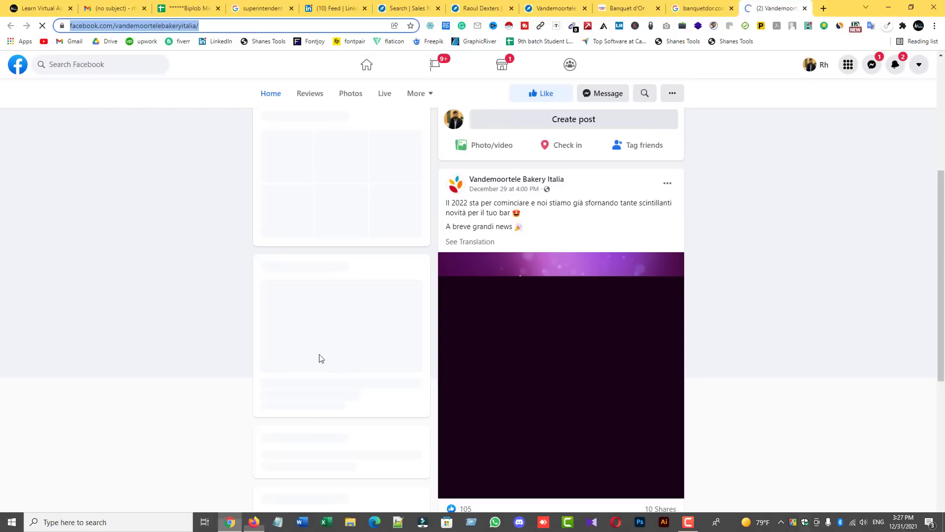
pyautogui.click(631, 8)
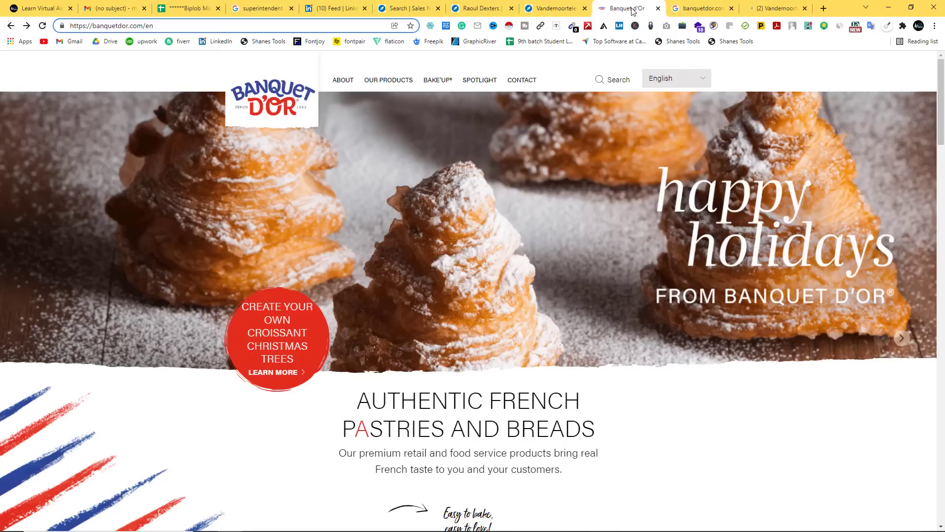
pyautogui.click(775, 8)
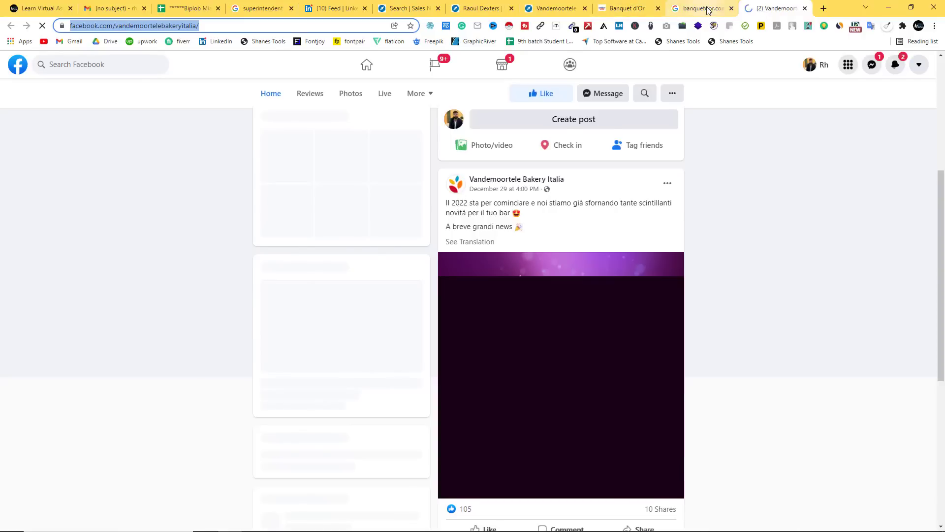
# Look through the Google results for "banquetdor.com facebook" for another matching company page
pyautogui.click(701, 8)
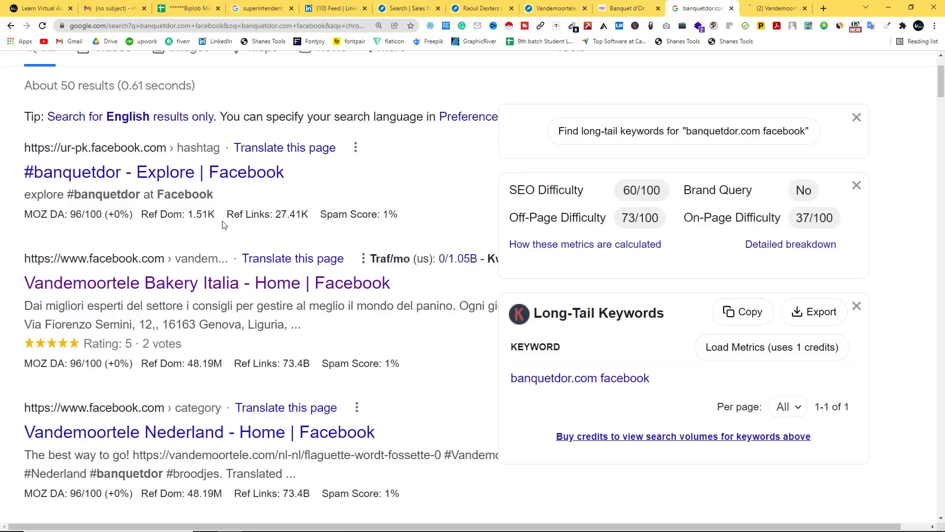
pyautogui.scroll(-2, 222, 224)
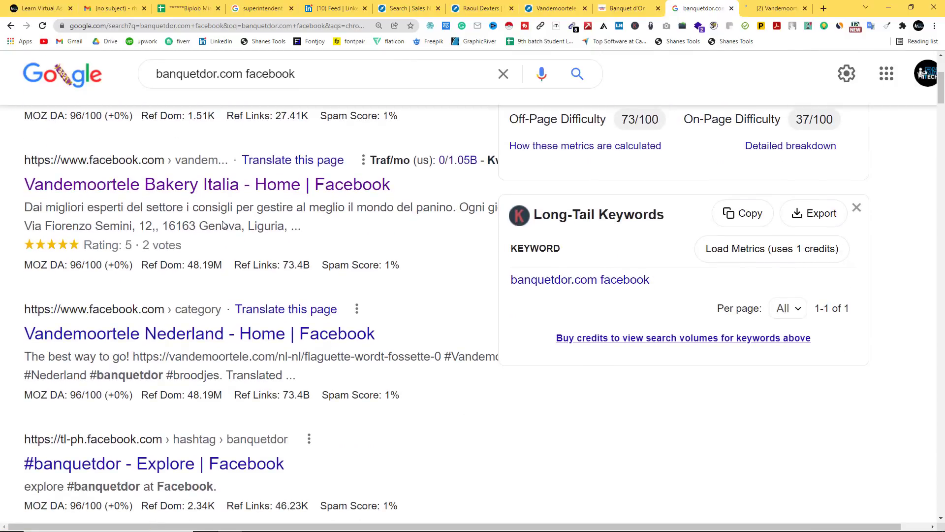
pyautogui.scroll(-3, 223, 225)
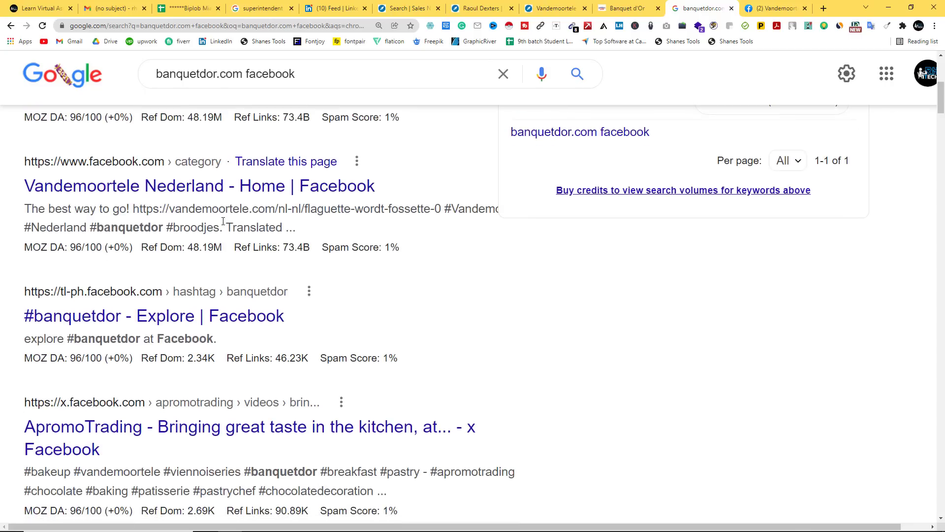
pyautogui.scroll(-2, 223, 221)
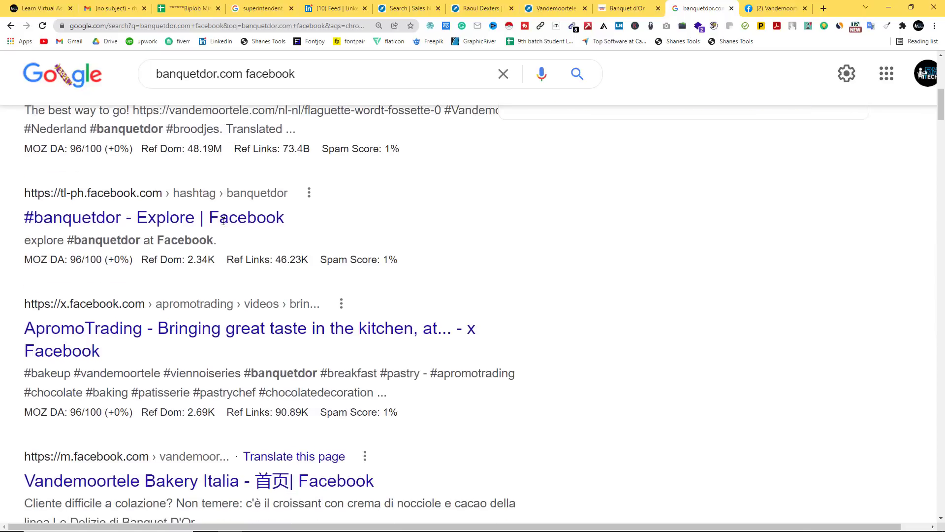
pyautogui.scroll(-2, 223, 220)
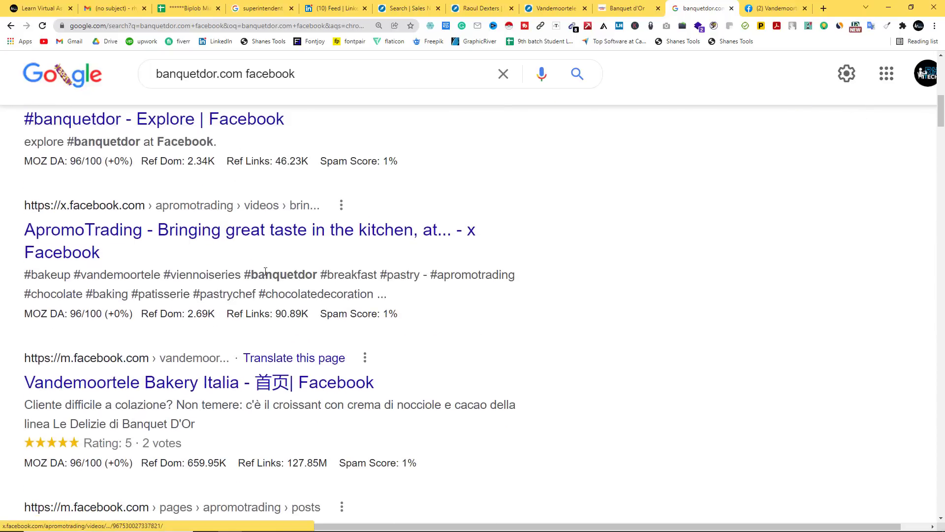
pyautogui.scroll(-3, 183, 306)
pyautogui.scroll(-5, 243, 325)
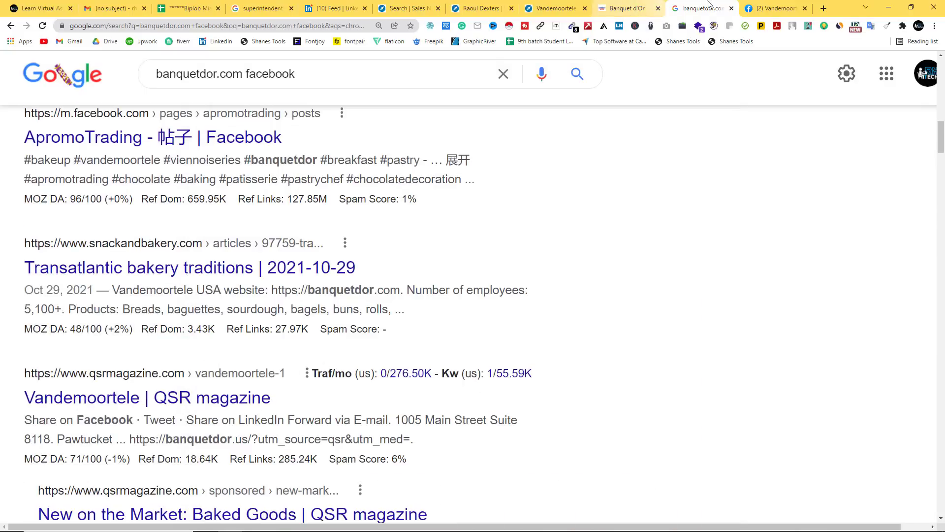
# Check the loaded Vandemoortele Bakery Italia Facebook page in Chrome and revisit the Banquet d'Or homepage
pyautogui.click(777, 8)
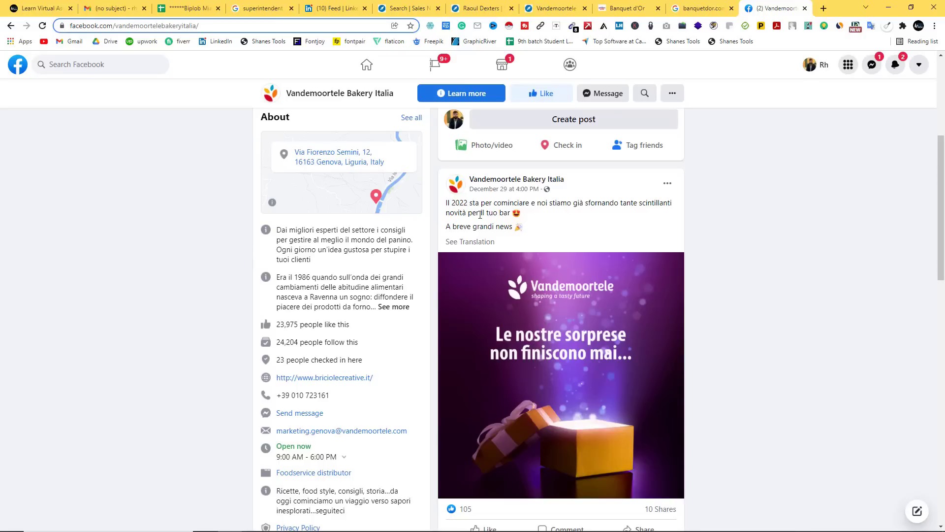
pyautogui.click(615, 9)
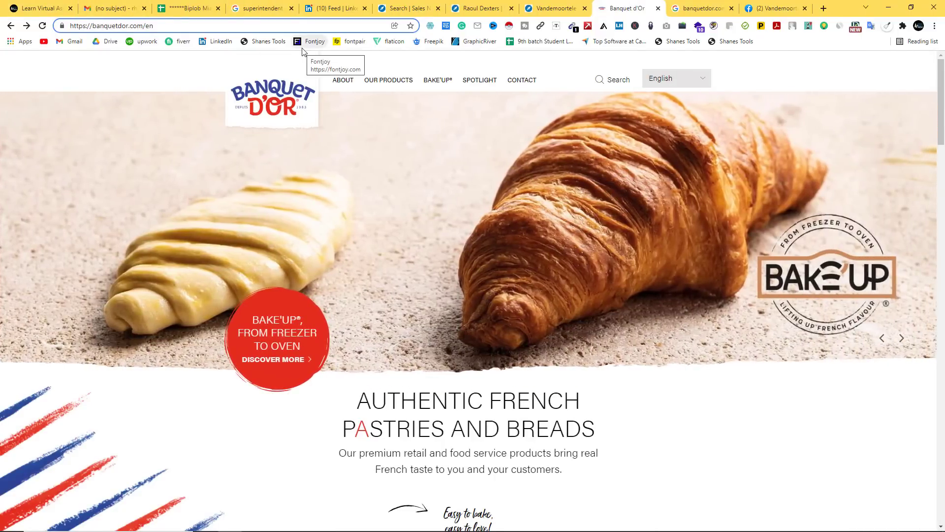
pyautogui.moveTo(331, 87)
pyautogui.moveTo(399, 87)
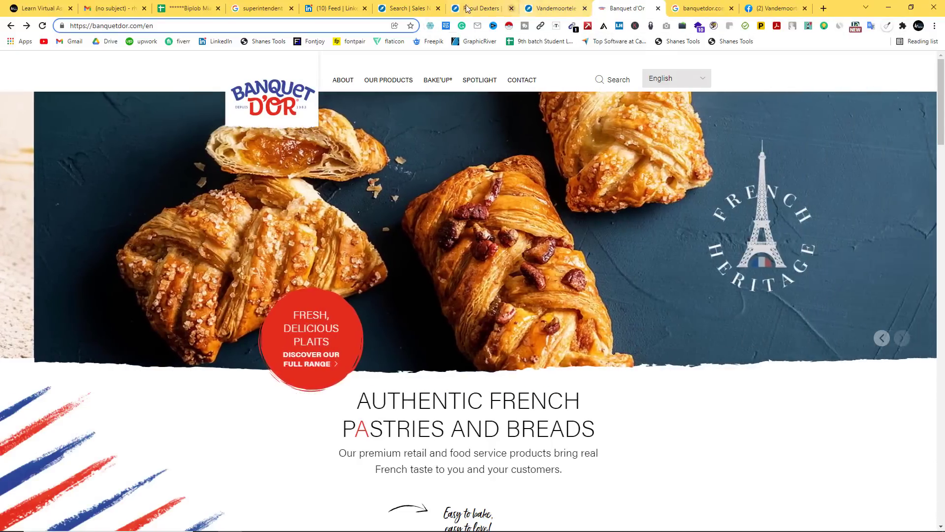
# From the Sales Navigator lead results, open the profile of the General Manager Operations at Gopuff in a new tab and switch to it
pyautogui.click(401, 9)
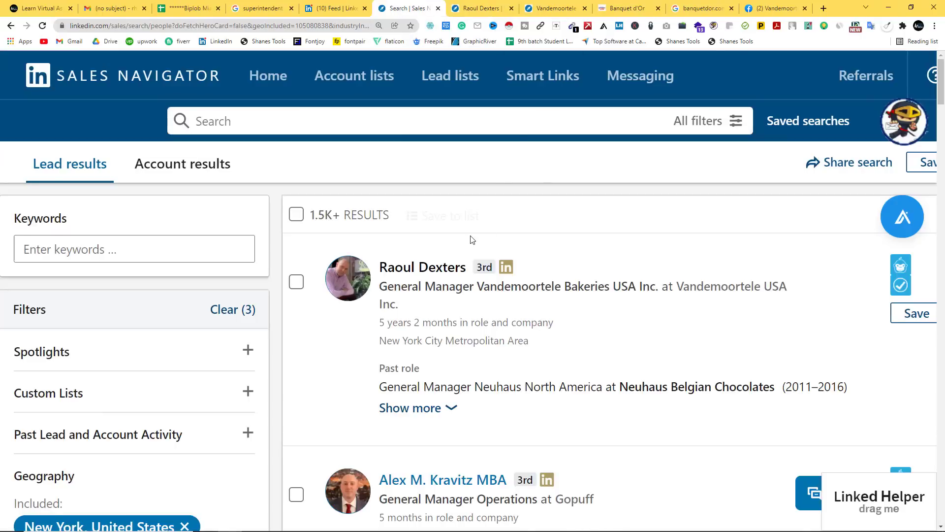
pyautogui.scroll(-4, 472, 240)
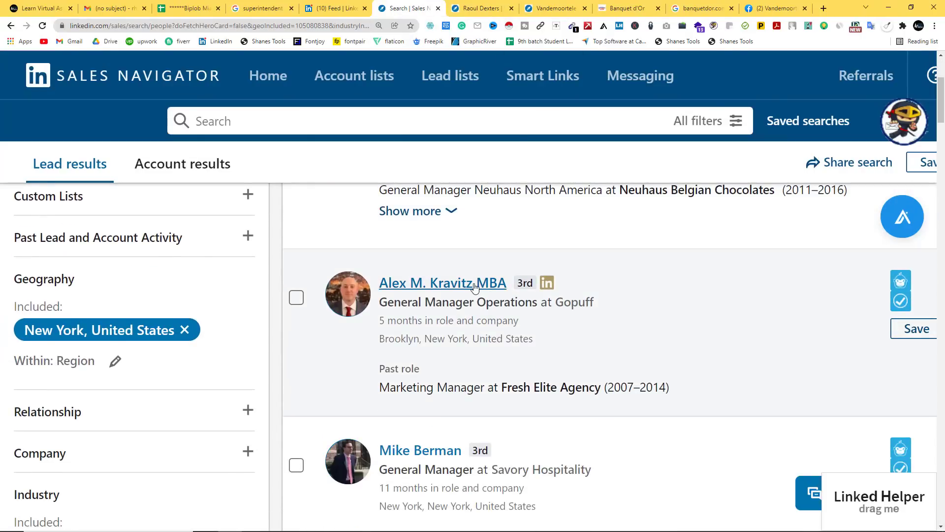
pyautogui.rightClick(474, 287)
pyautogui.click(492, 292)
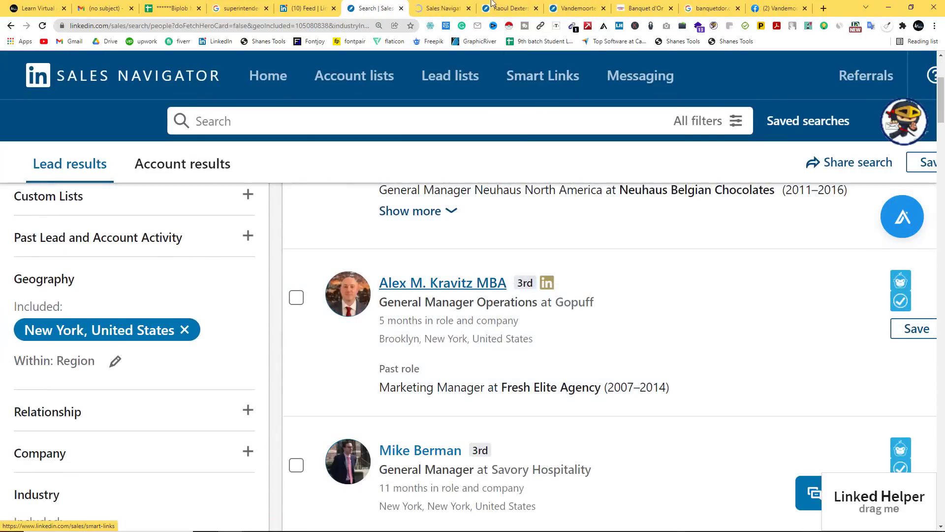
pyautogui.click(446, 8)
# Close the five tabs left from the previous lead and bring up the Gopuff company preview on the new lead's profile
pyautogui.click(535, 8)
pyautogui.click(536, 9)
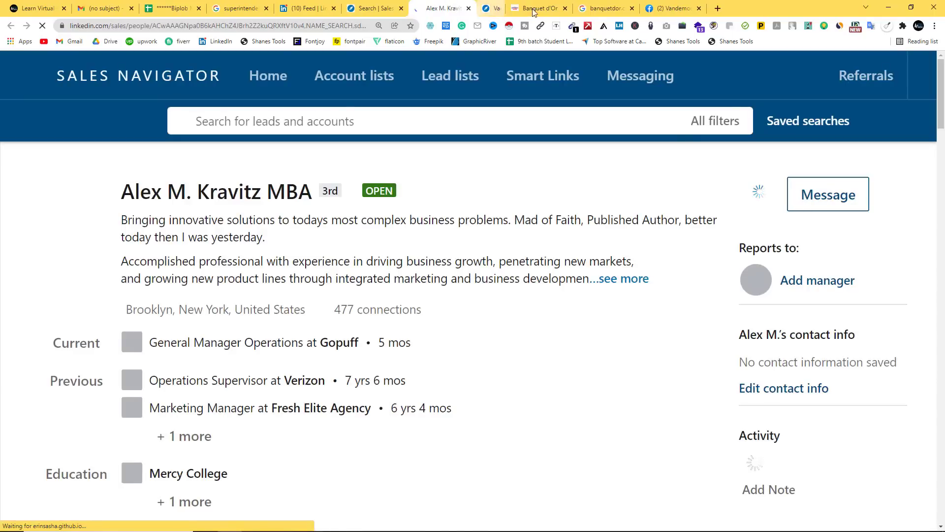
pyautogui.click(536, 8)
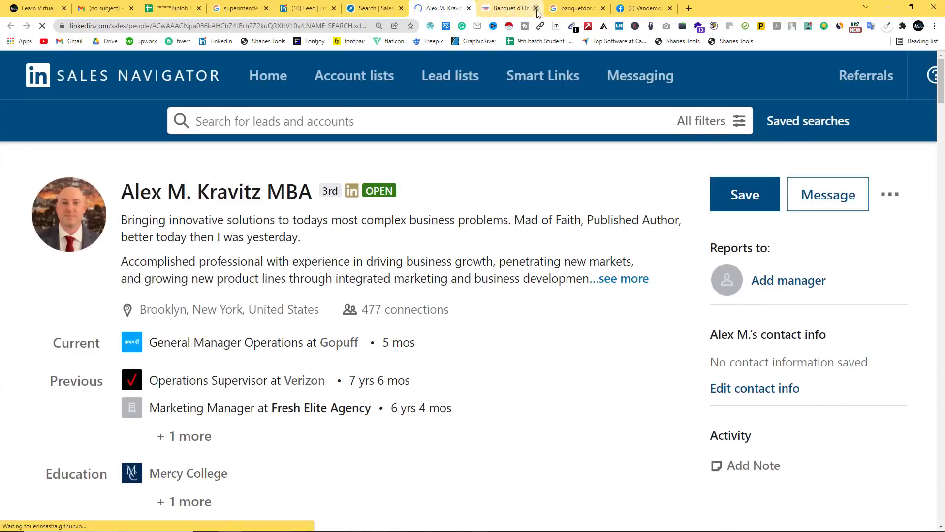
pyautogui.click(536, 9)
pyautogui.click(536, 9)
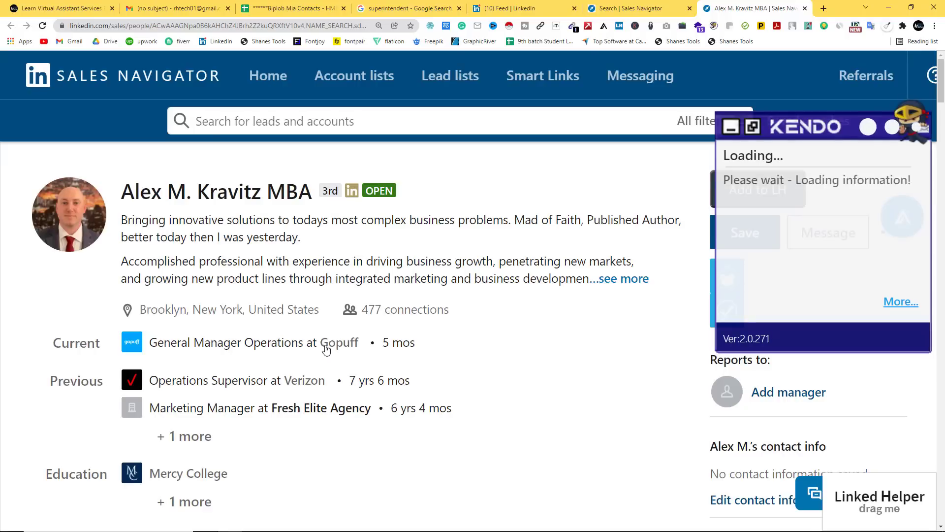
pyautogui.moveTo(333, 347)
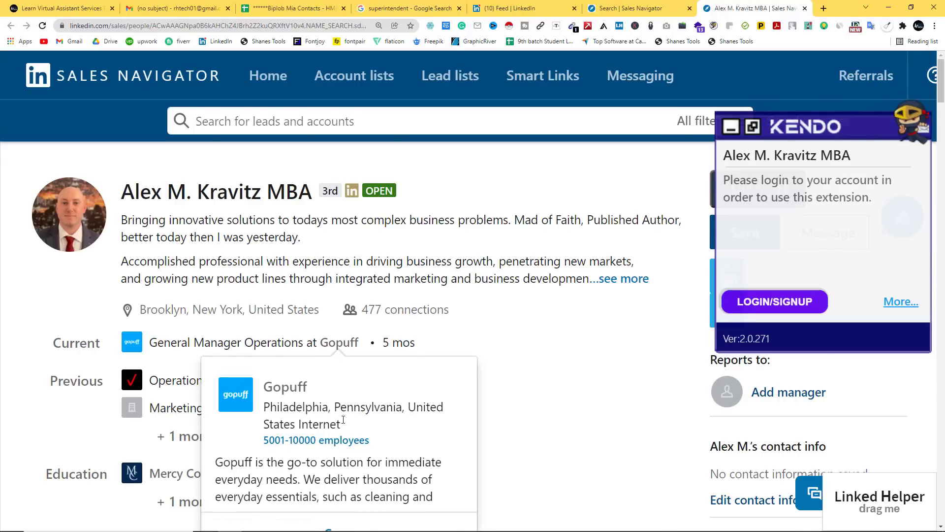
# Read the full About summary on the Gopuff lead's profile and close it
pyautogui.scroll(-1, 389, 412)
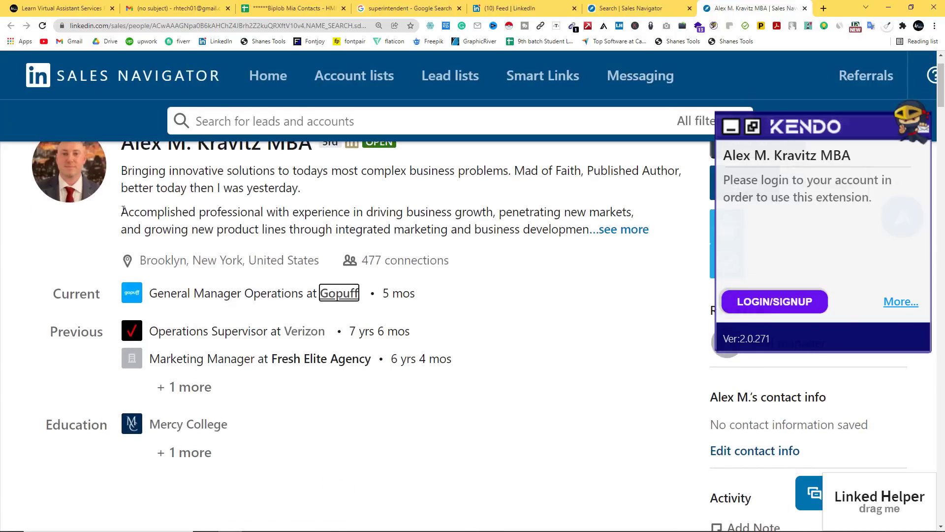
pyautogui.scroll(1, 453, 259)
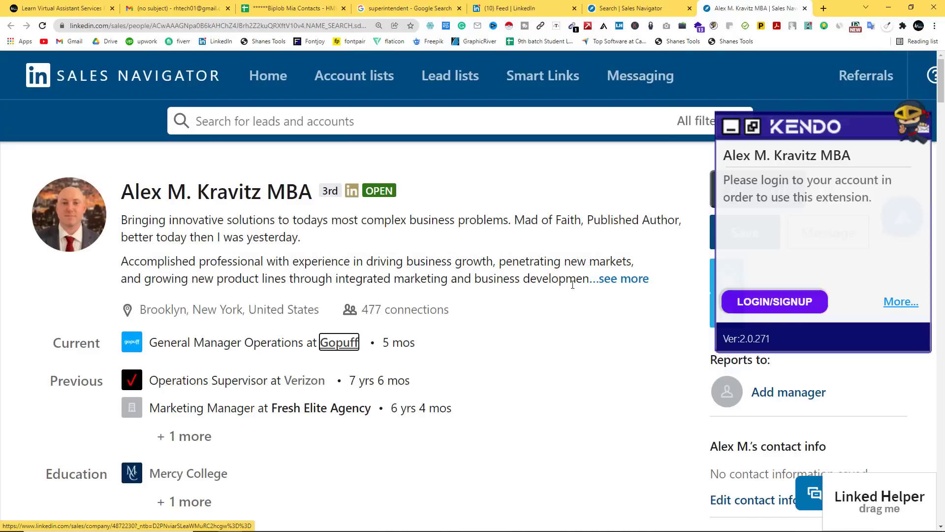
pyautogui.click(616, 286)
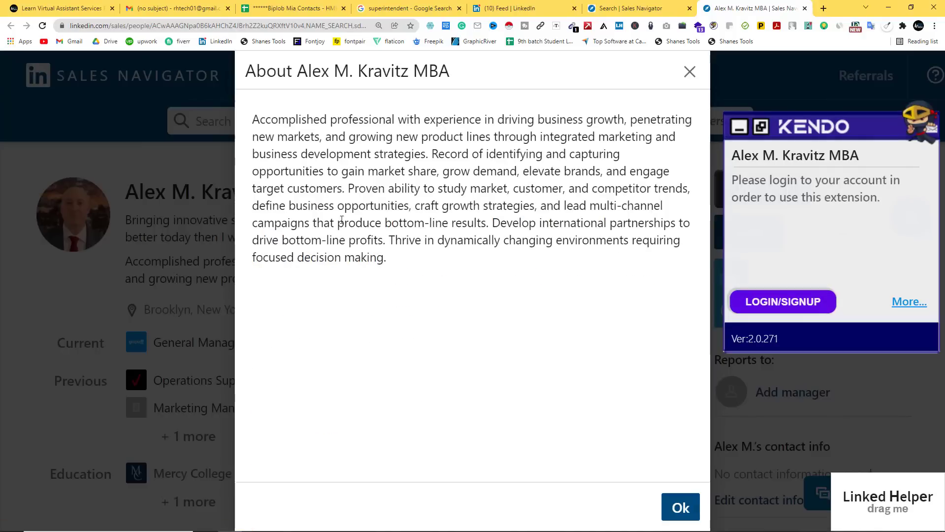
pyautogui.click(690, 72)
pyautogui.hotkey('ctrl', 'shift', 'Tab')
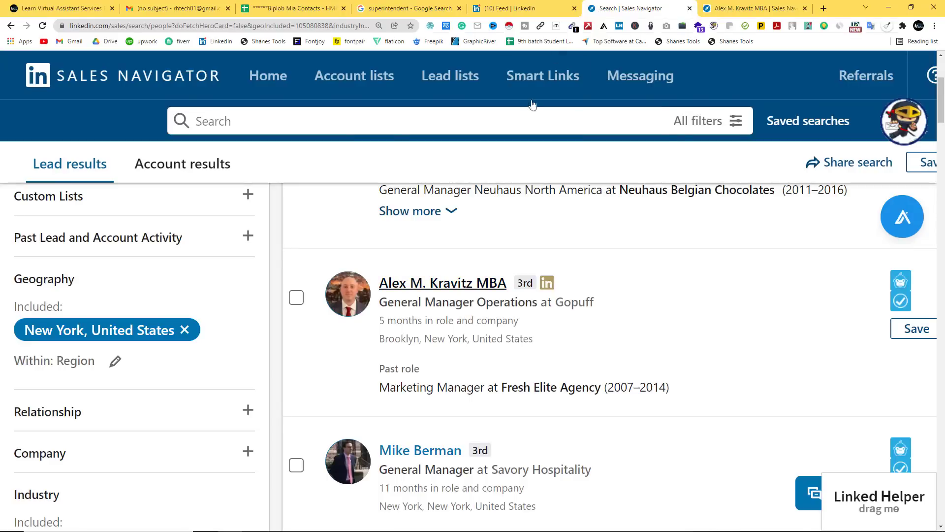
pyautogui.scroll(-4, 443, 296)
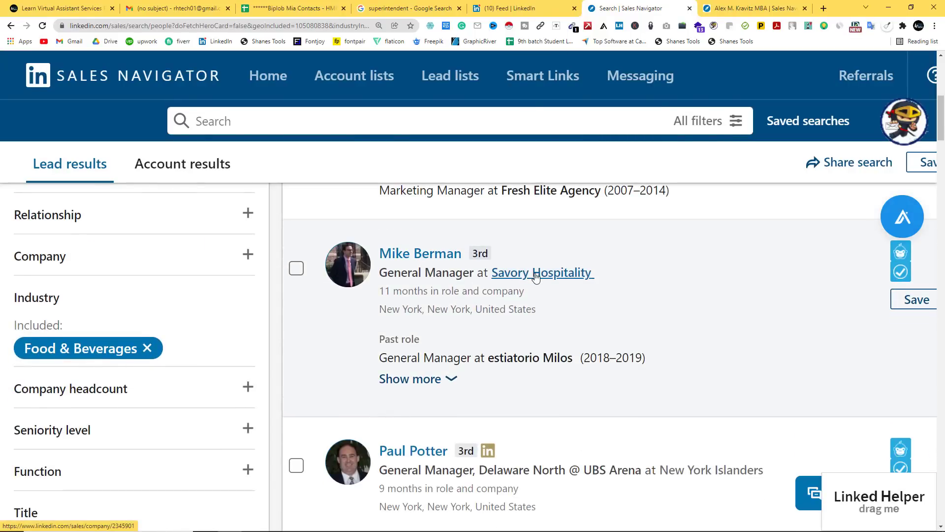
pyautogui.moveTo(537, 278)
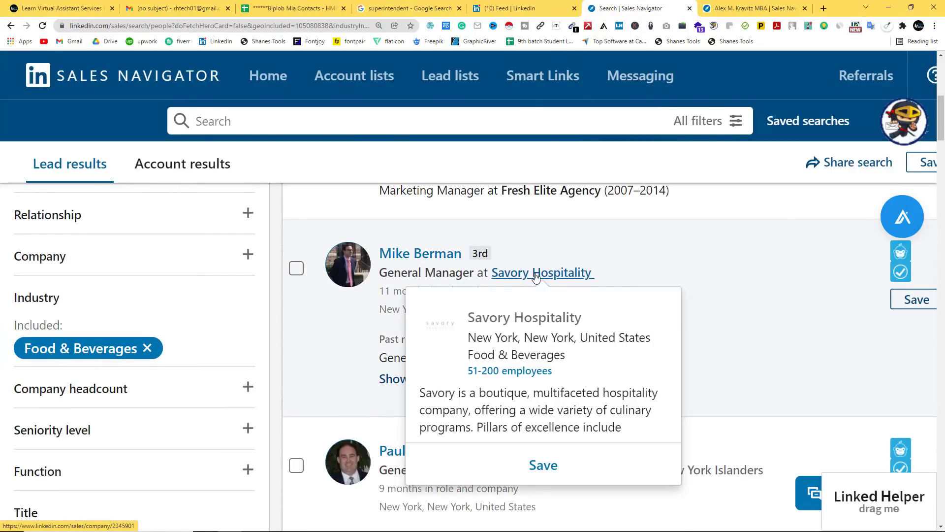
pyautogui.moveTo(574, 360); pyautogui.dragTo(468, 365)
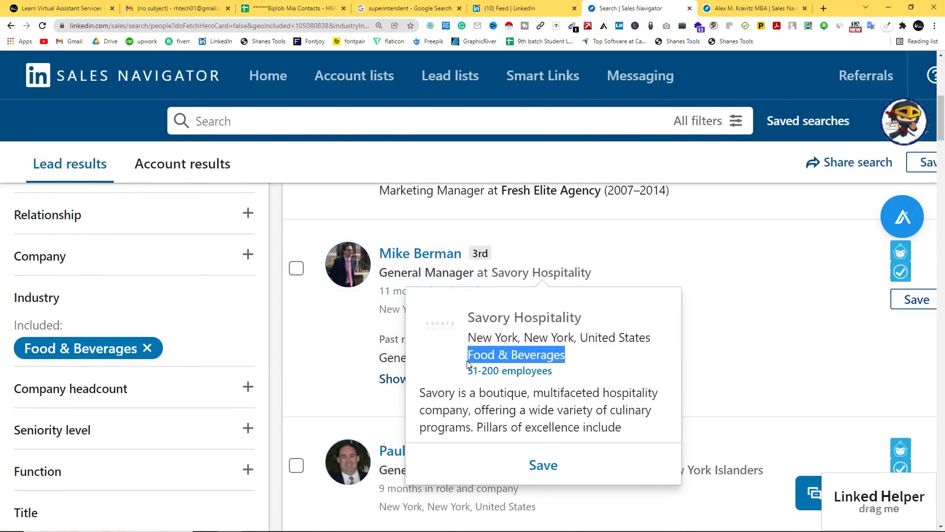
pyautogui.rightClick(423, 254)
pyautogui.click(458, 264)
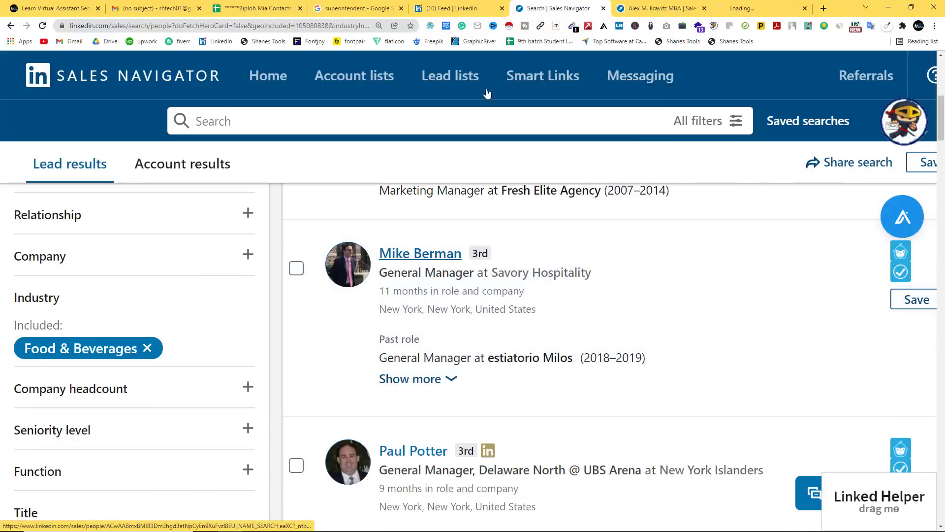
pyautogui.hotkey('ctrl', '9')
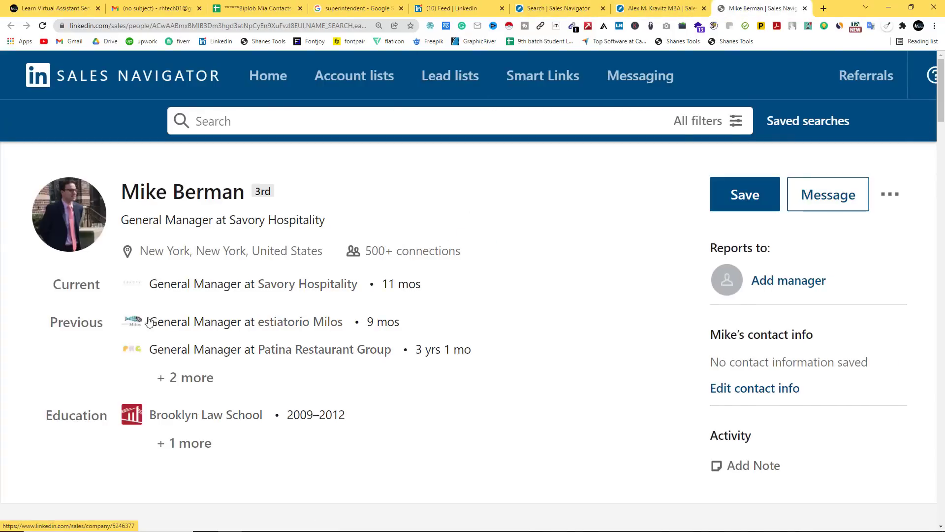
# Open the Savory Hospitality account page in a new tab, launch its company website, and close the account page's tab
pyautogui.rightClick(290, 290)
pyautogui.click(308, 297)
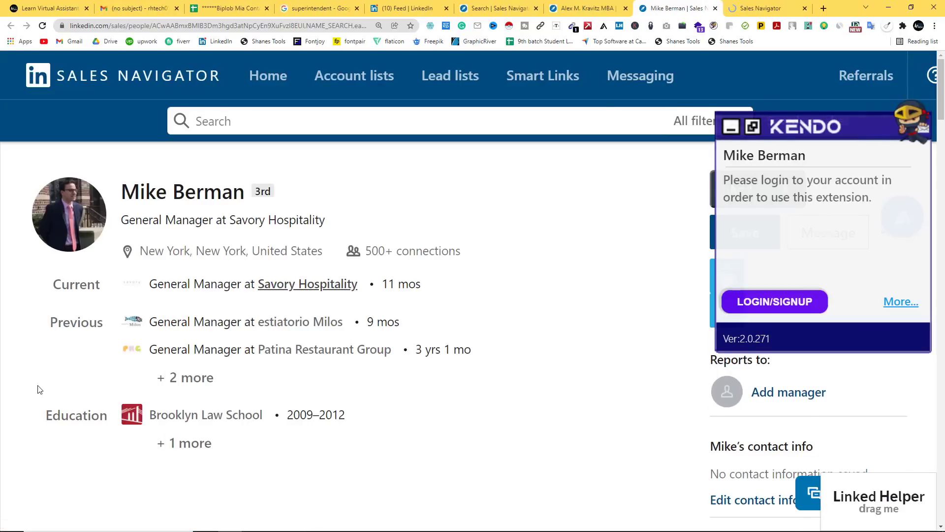
pyautogui.hotkey('ctrl', 'Tab')
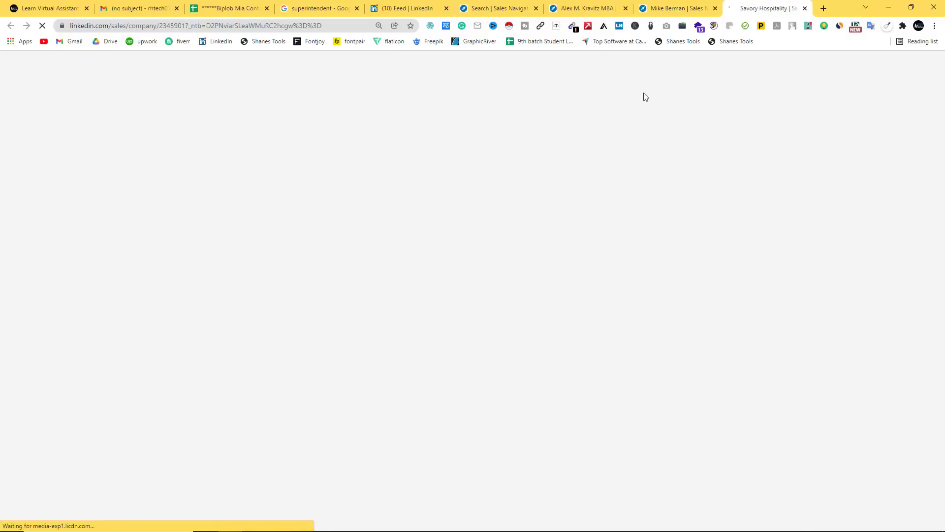
pyautogui.hotkey('ctrl', 'shift', 'Tab')
pyautogui.hotkey('ctrl', 'Tab')
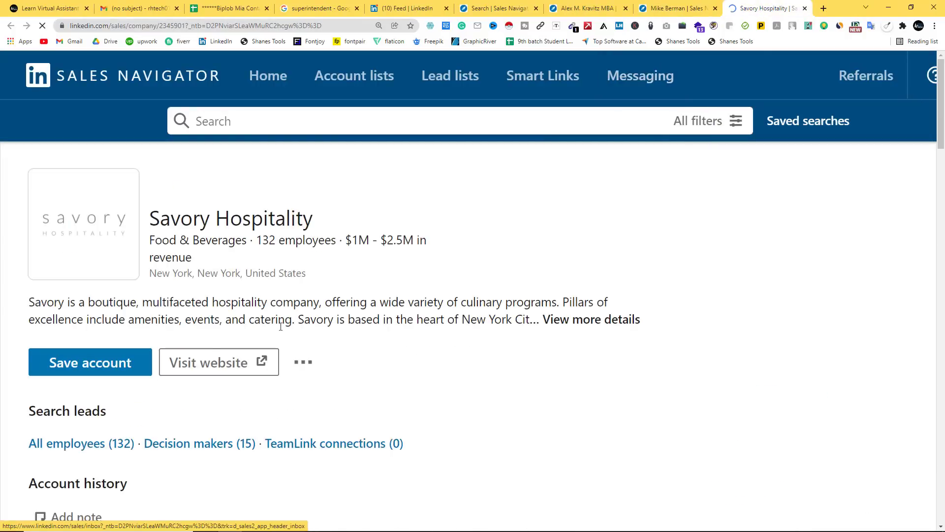
pyautogui.click(211, 365)
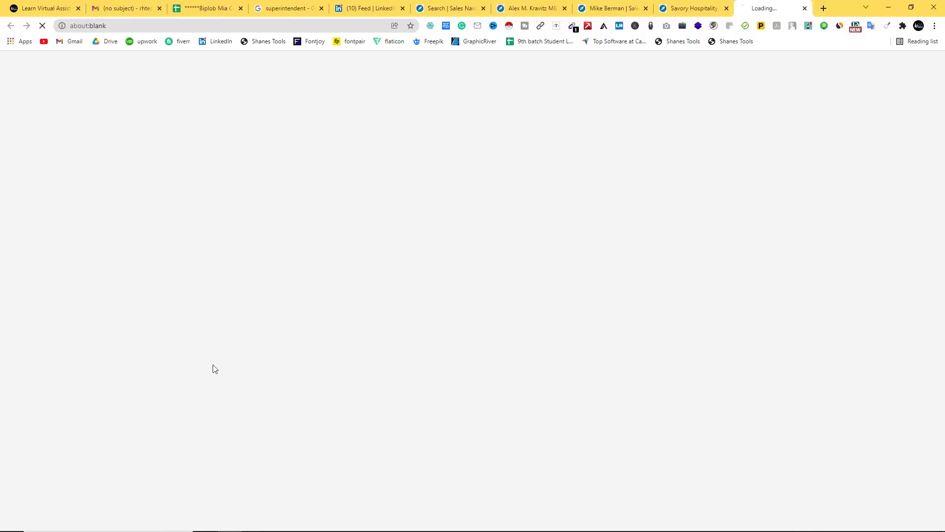
pyautogui.click(724, 8)
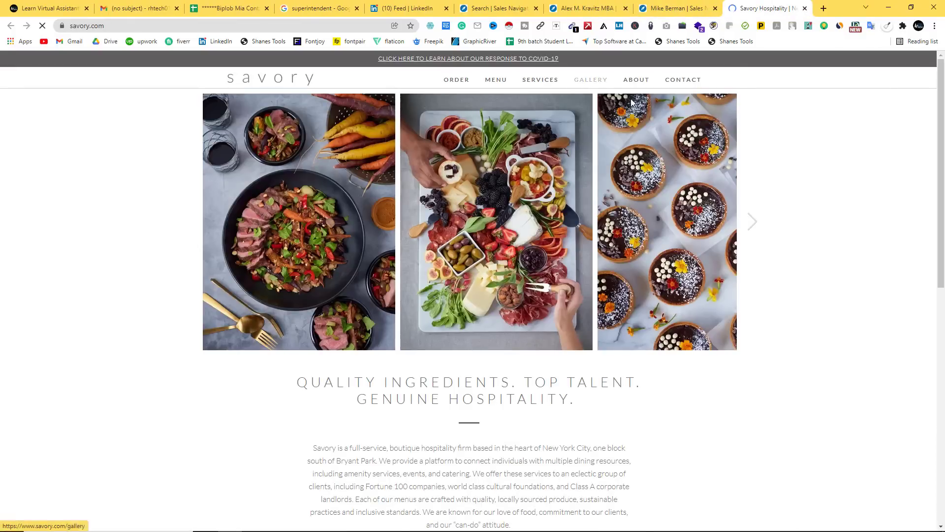
# Open the Savory website's About page and check the contact details in its ordering notice alongside the lead's profile
pyautogui.click(636, 80)
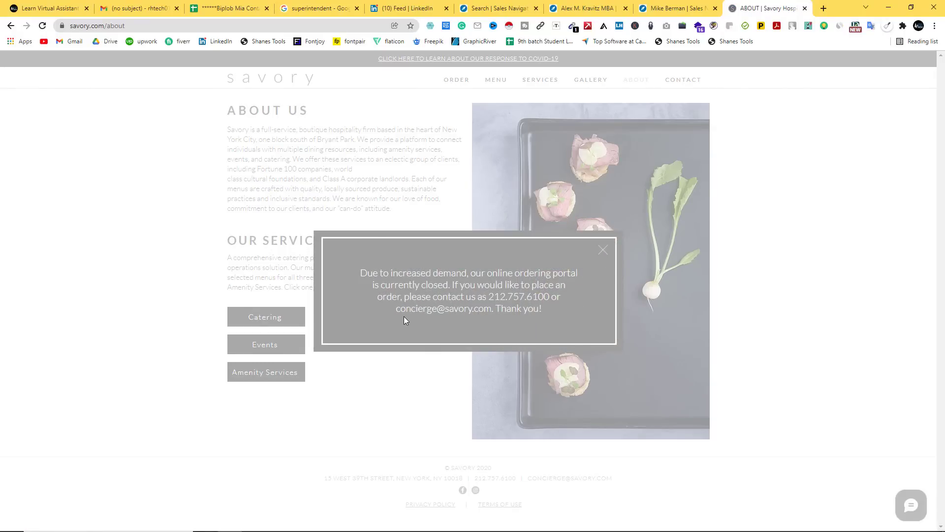
pyautogui.click(670, 9)
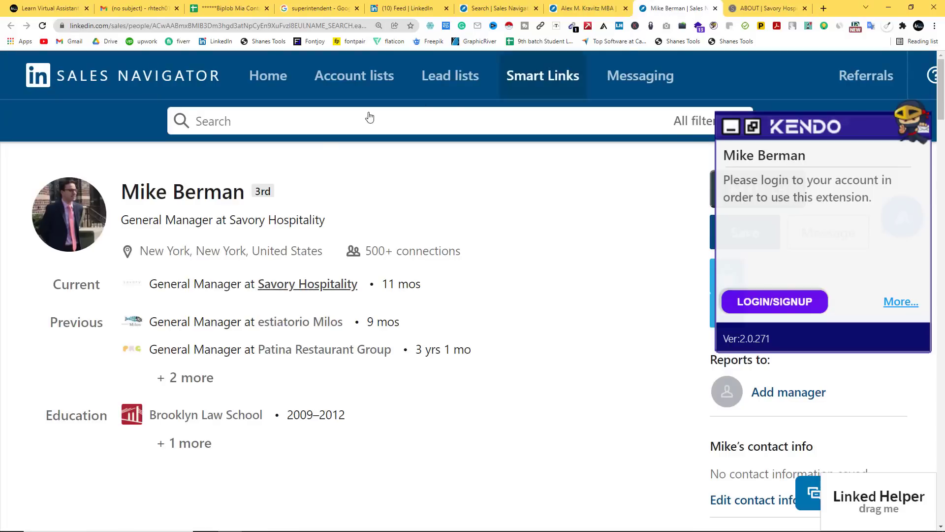
pyautogui.click(786, 6)
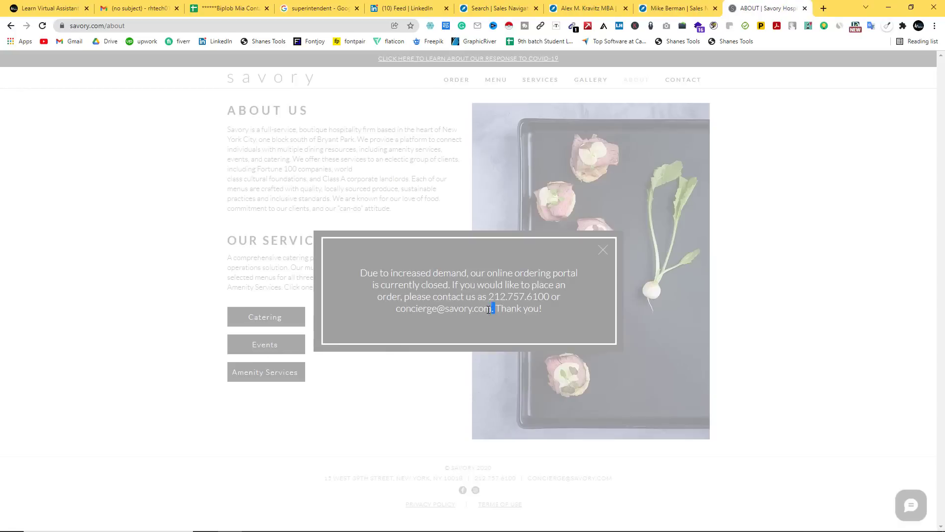
pyautogui.moveTo(489, 309); pyautogui.dragTo(400, 317)
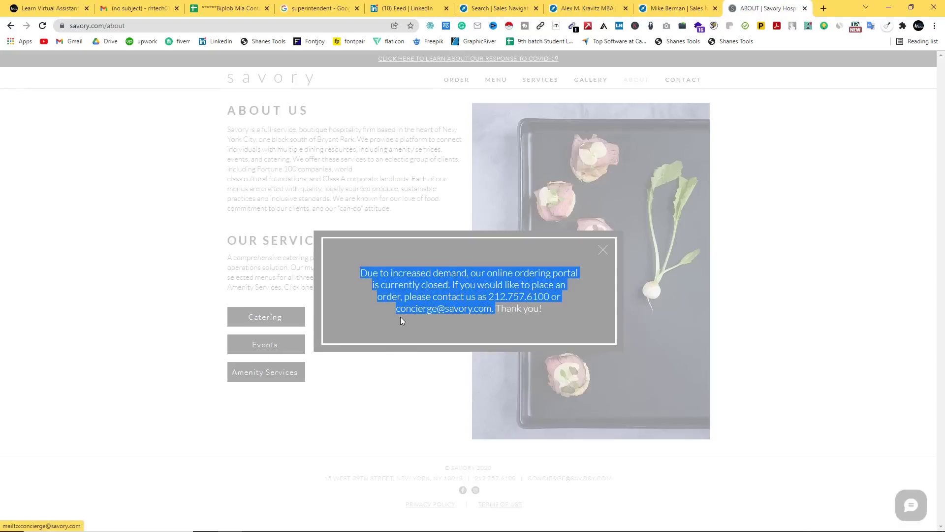
pyautogui.click(679, 7)
pyautogui.click(758, 8)
# Copy only the domain savory.com from the About page's web address
pyautogui.click(107, 23)
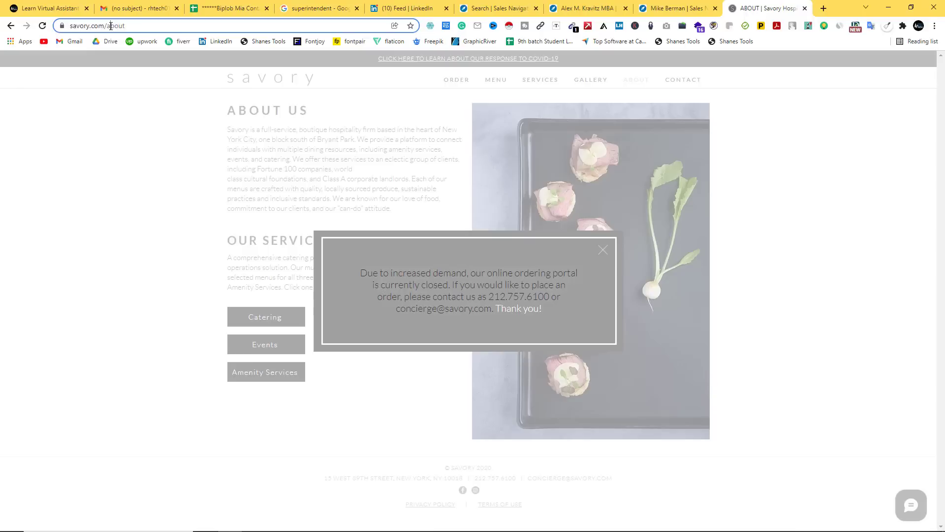
pyautogui.click(108, 24)
pyautogui.rightClick(110, 28)
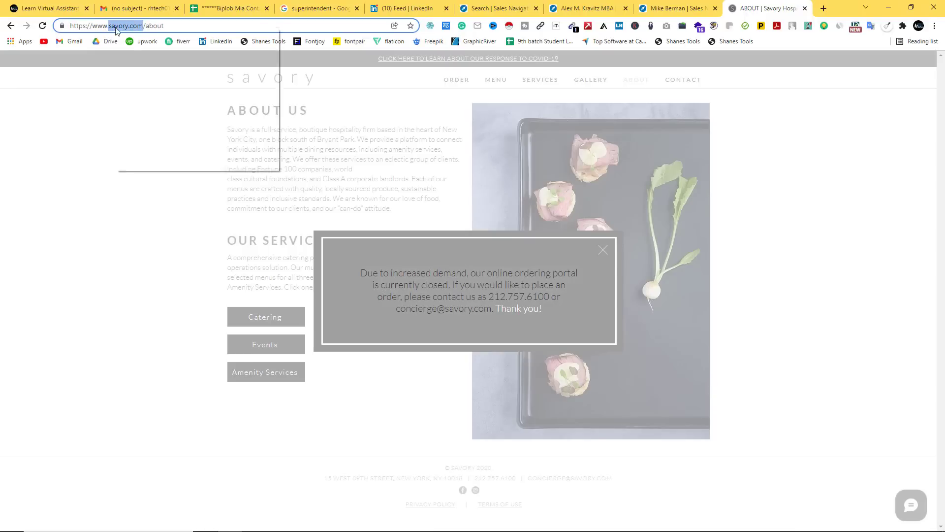
pyautogui.click(145, 80)
# Search Google in a new tab for "savory.com"email format and look through the results for the company's email pattern
pyautogui.click(819, 7)
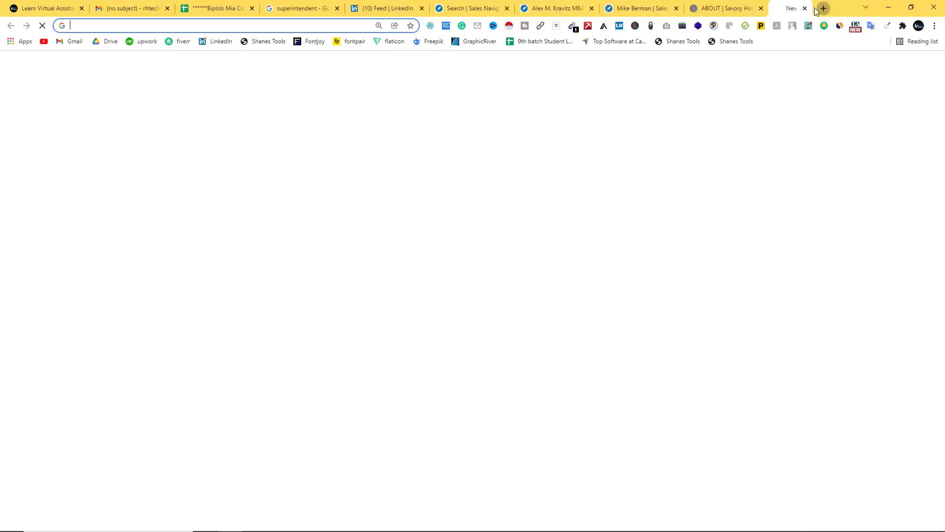
pyautogui.write('""')
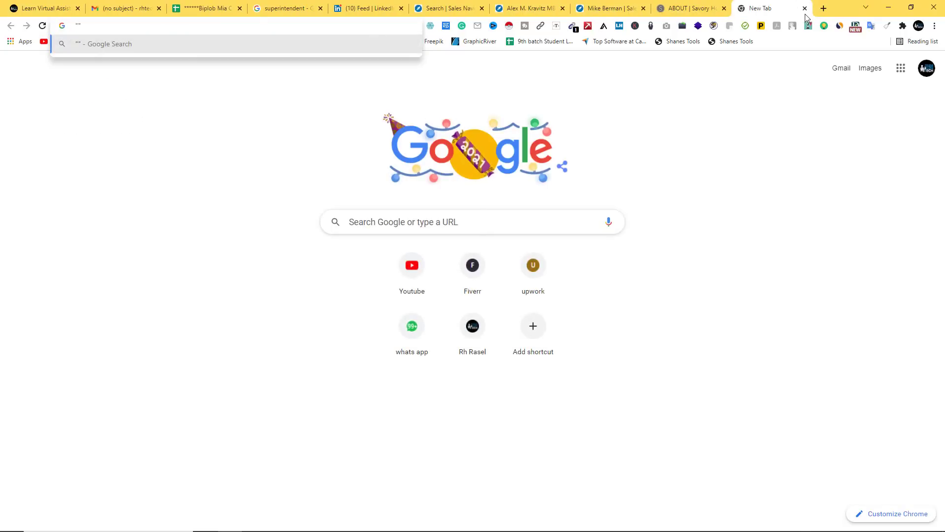
pyautogui.press('Left')
pyautogui.hotkey('ctrl', 'v')
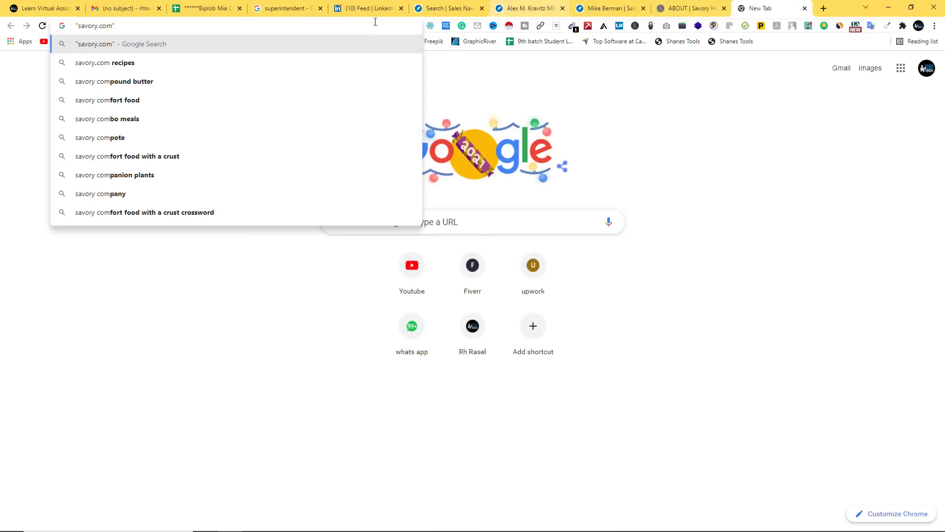
pyautogui.click(163, 27)
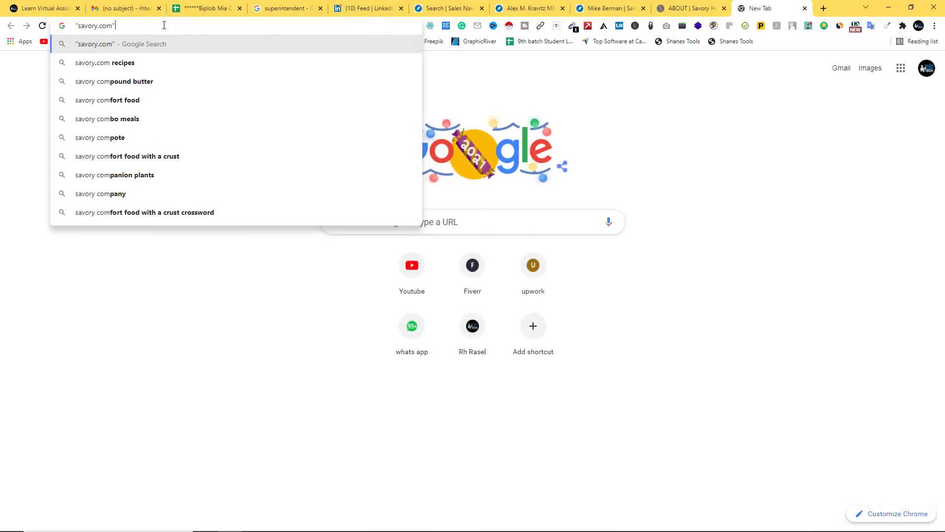
pyautogui.write('email format')
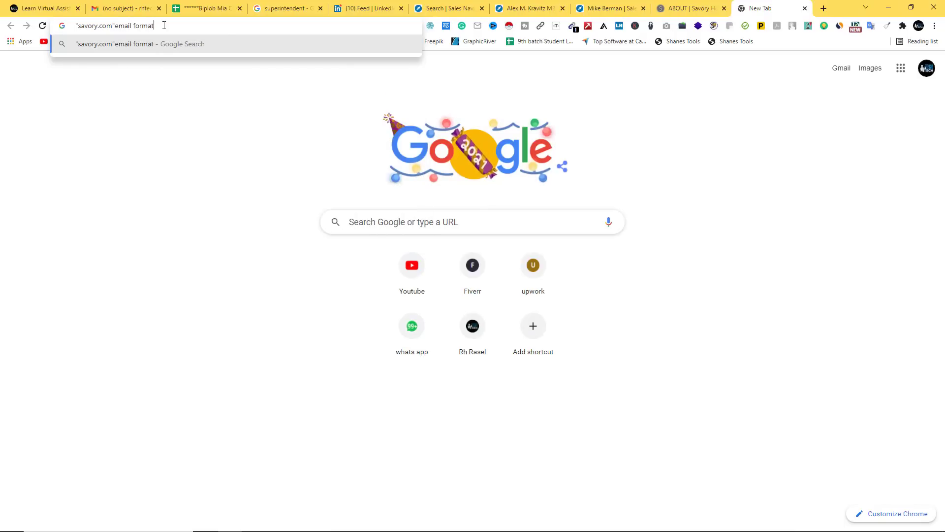
pyautogui.press('Return')
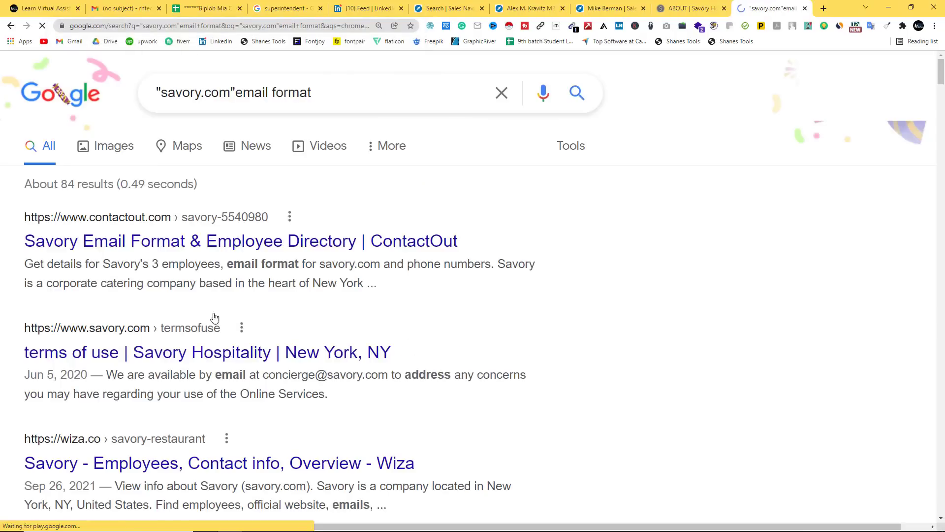
pyautogui.scroll(-10, 413, 308)
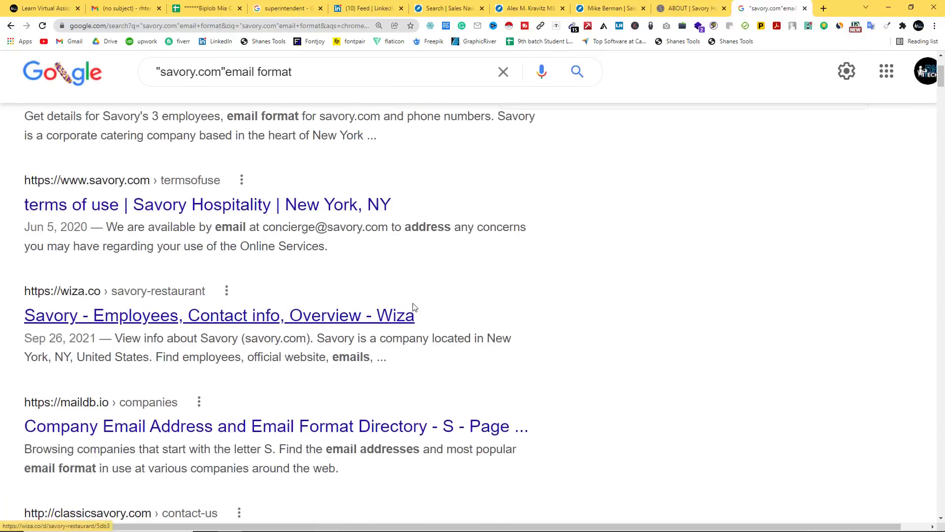
pyautogui.scroll(-3, 414, 307)
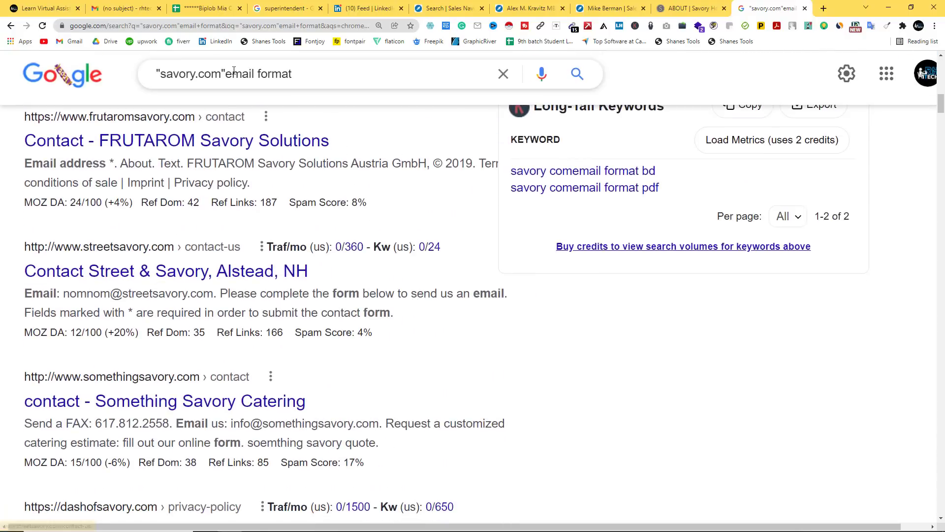
# Copy the lead's full name from the Savory Hospitality General Manager's Sales Navigator profile
pyautogui.click(580, 8)
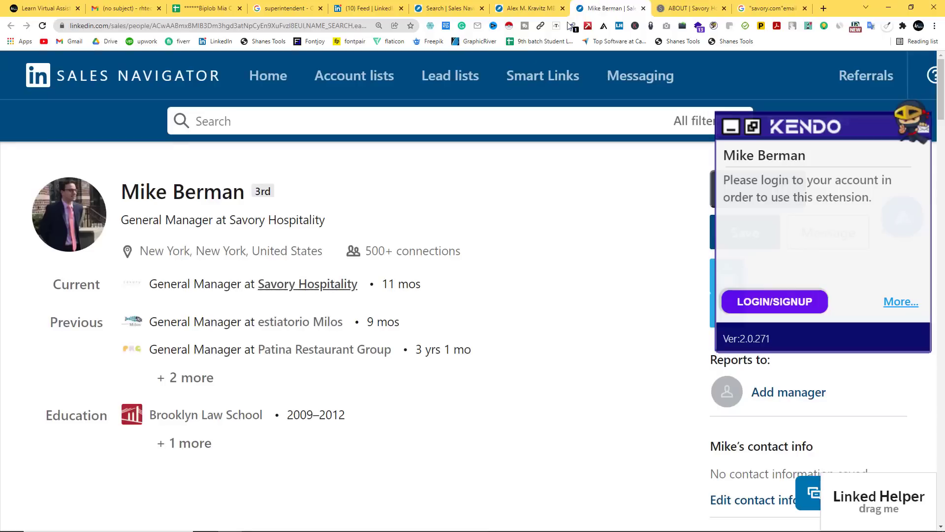
pyautogui.moveTo(244, 188); pyautogui.dragTo(136, 197)
pyautogui.rightClick(135, 197)
pyautogui.click(162, 203)
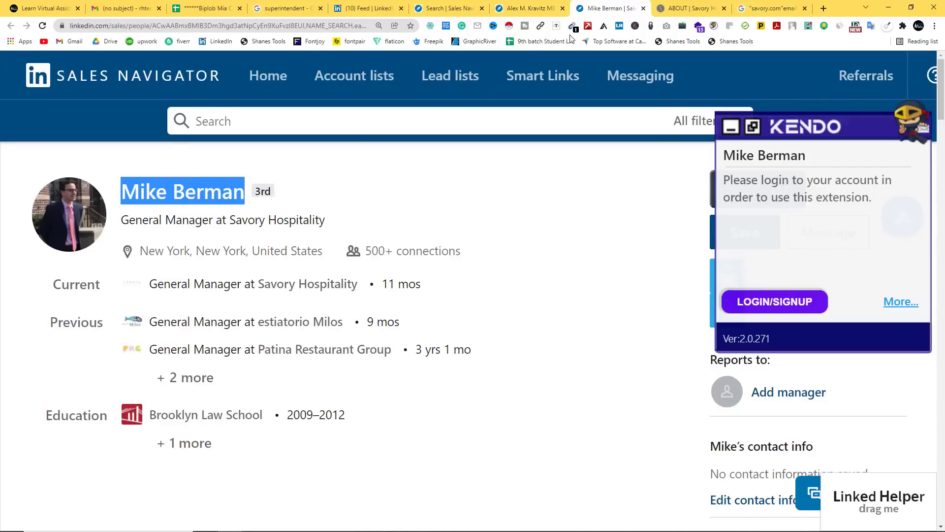
# Replace "email format" in the Google query with the lead's copied name, keeping "savory.com", and look through the search results
pyautogui.click(762, 8)
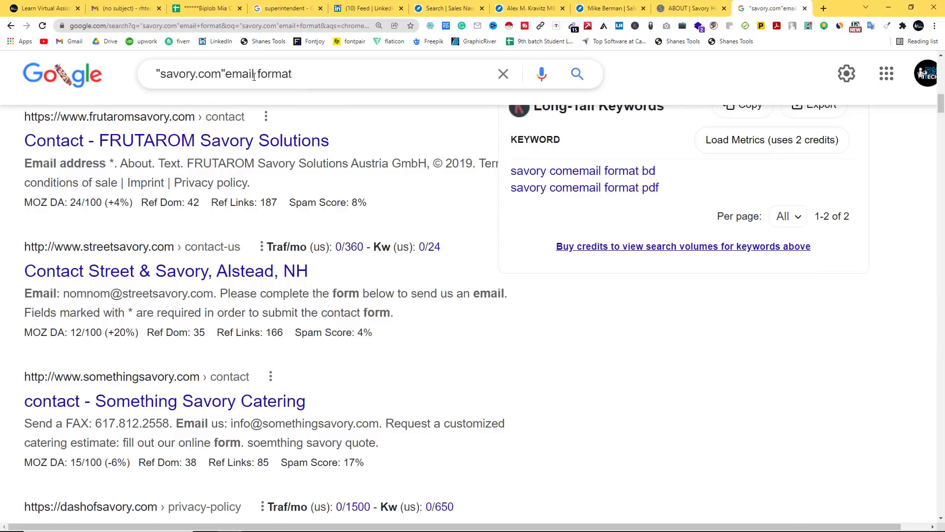
pyautogui.moveTo(283, 70); pyautogui.dragTo(295, 74)
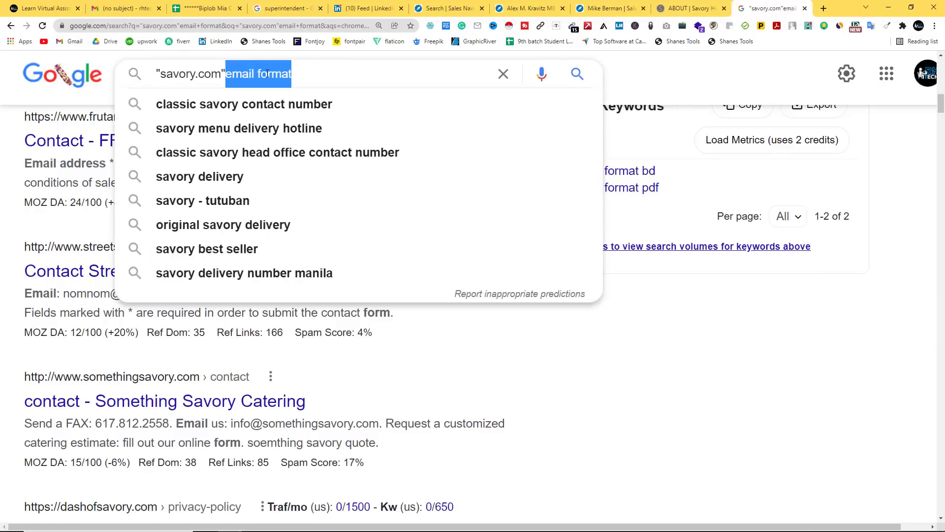
pyautogui.rightClick(267, 74)
pyautogui.click(295, 120)
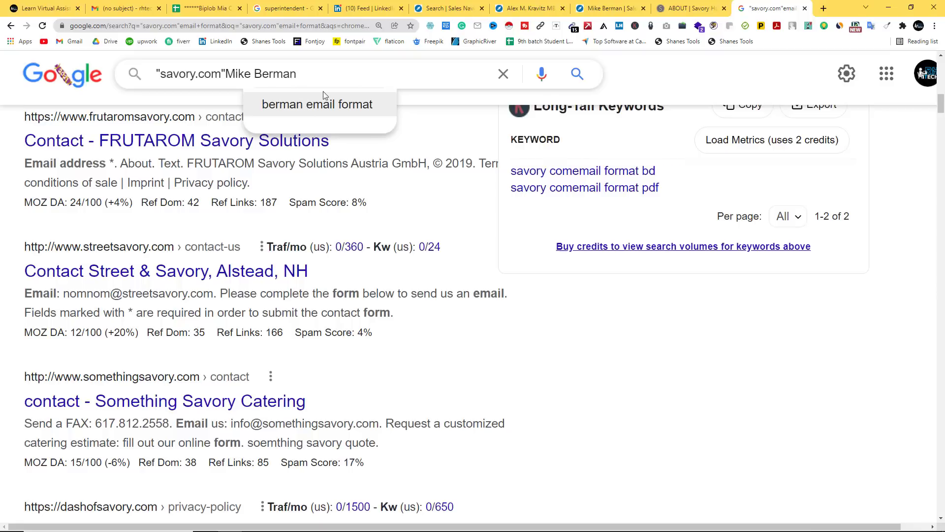
pyautogui.press('Return')
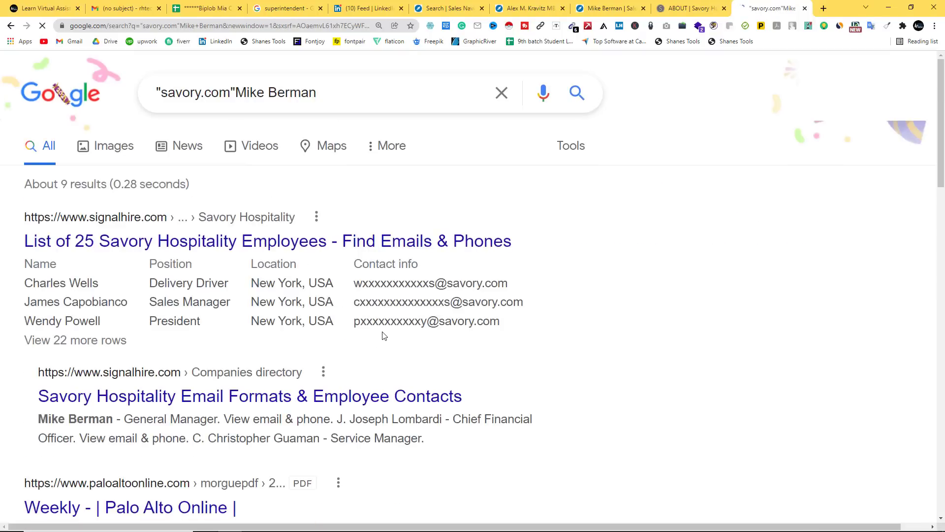
pyautogui.scroll(-12, 384, 336)
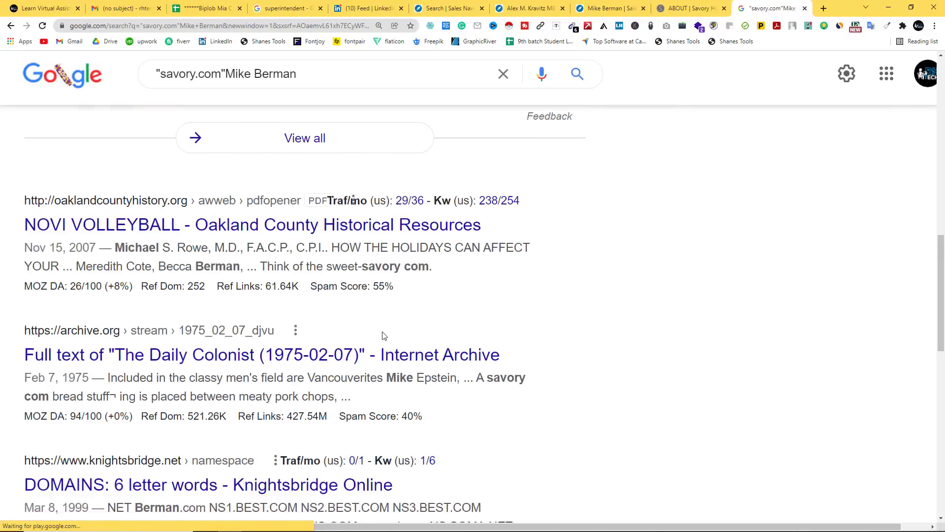
pyautogui.scroll(-1, 364, 330)
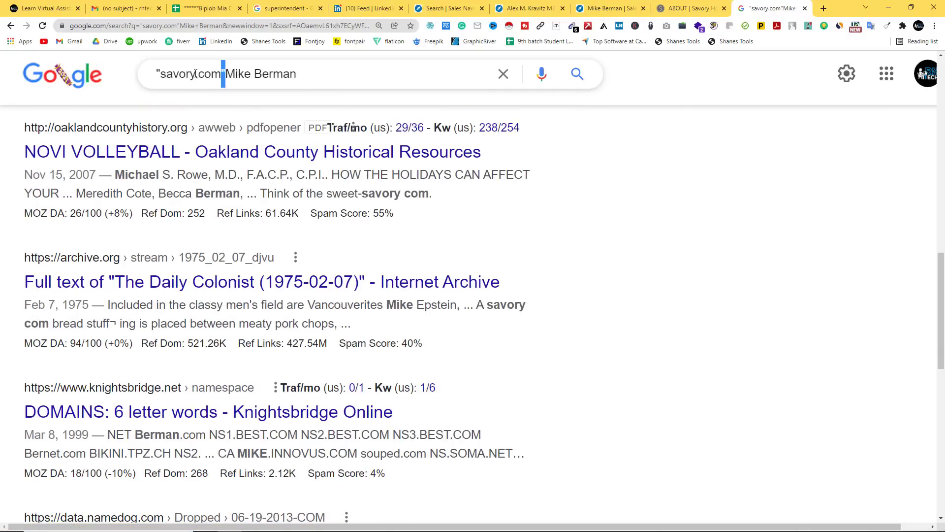
pyautogui.moveTo(195, 73); pyautogui.dragTo(159, 73)
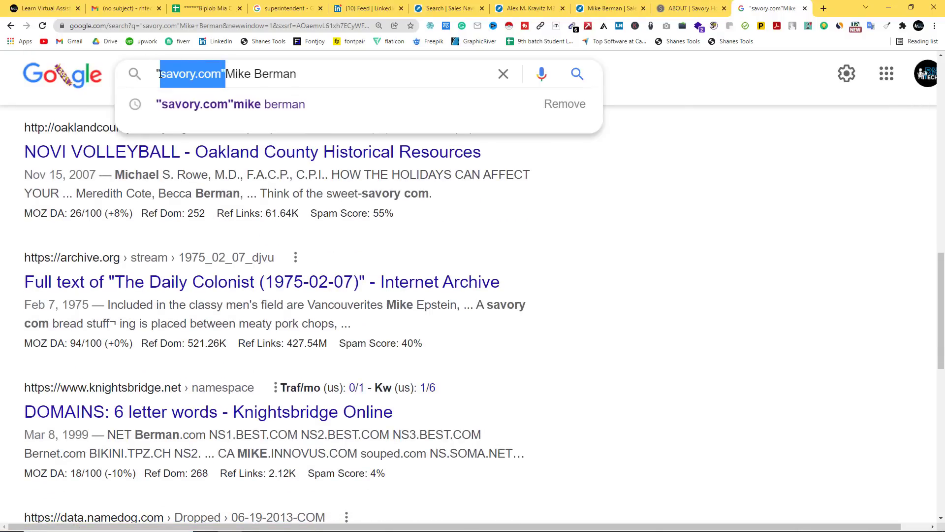
pyautogui.press('BackSpace')
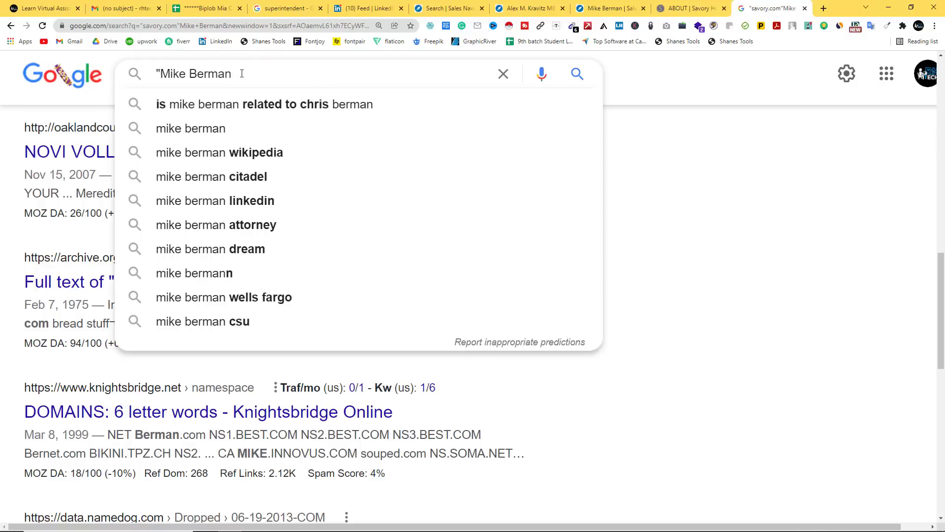
pyautogui.write('@')
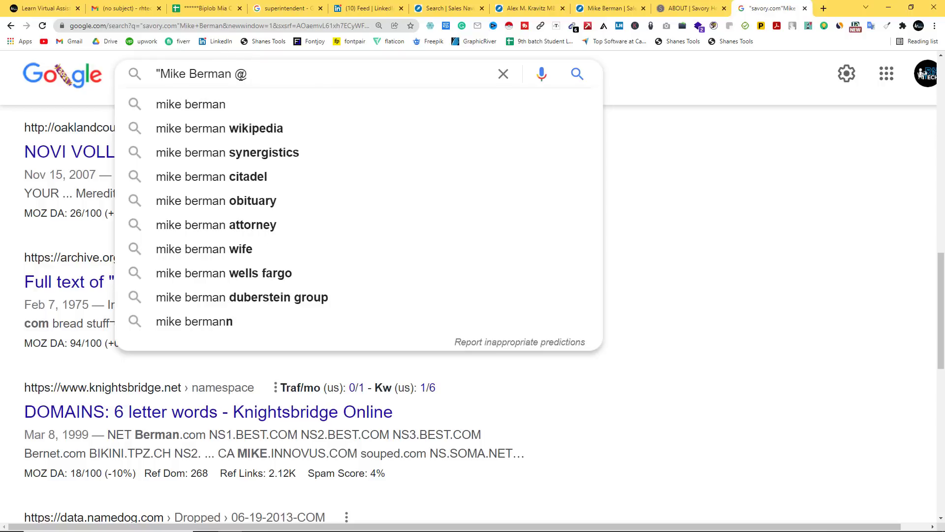
pyautogui.hotkey('ctrl', 'v')
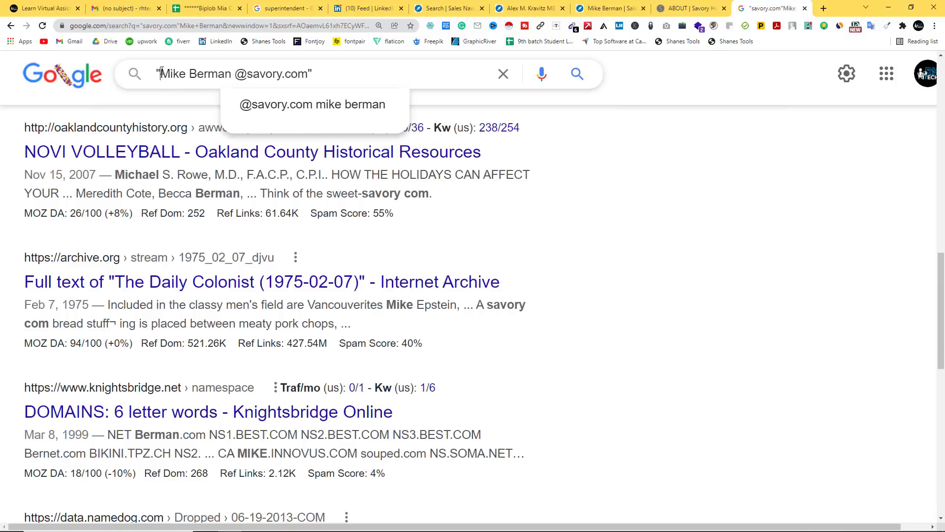
pyautogui.press('BackSpace')
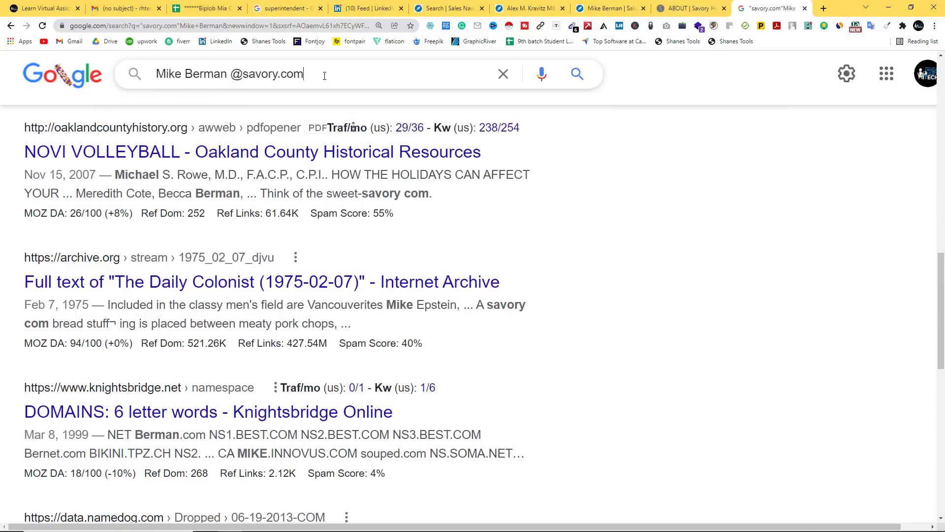
pyautogui.press('Return')
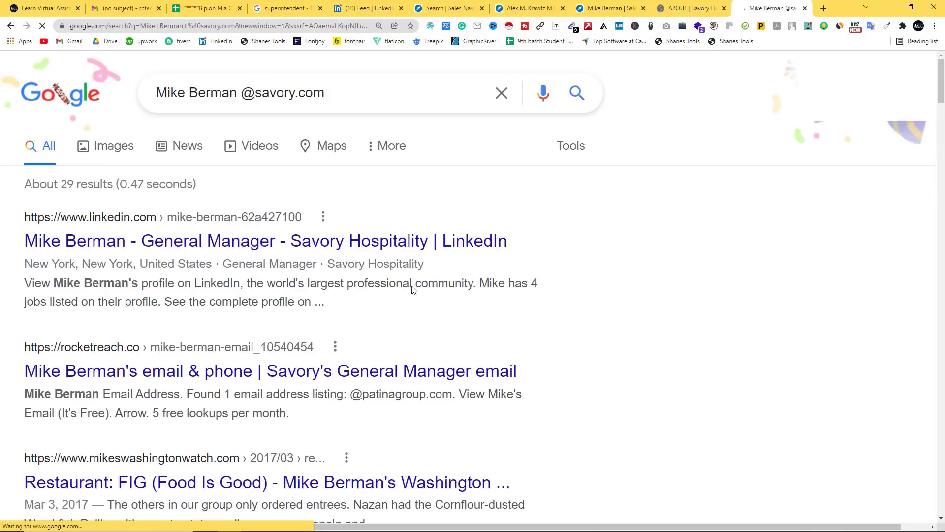
# Highlight every "@" on the results page and look through the results for the lead's email address
pyautogui.scroll(-6, 413, 288)
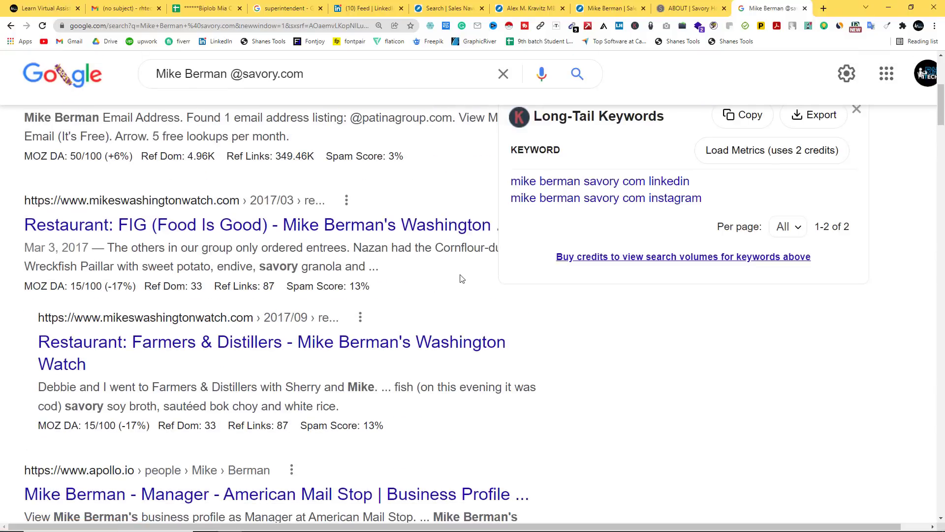
pyautogui.scroll(-1, 462, 278)
pyautogui.hotkey('ctrl', 'f')
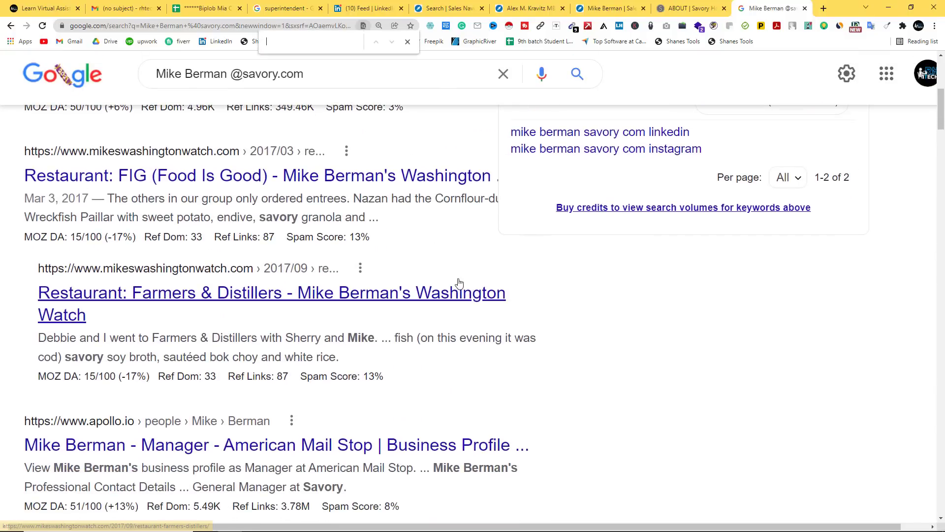
pyautogui.write('@')
pyautogui.scroll(-1, 463, 321)
pyautogui.scroll(-20, 463, 321)
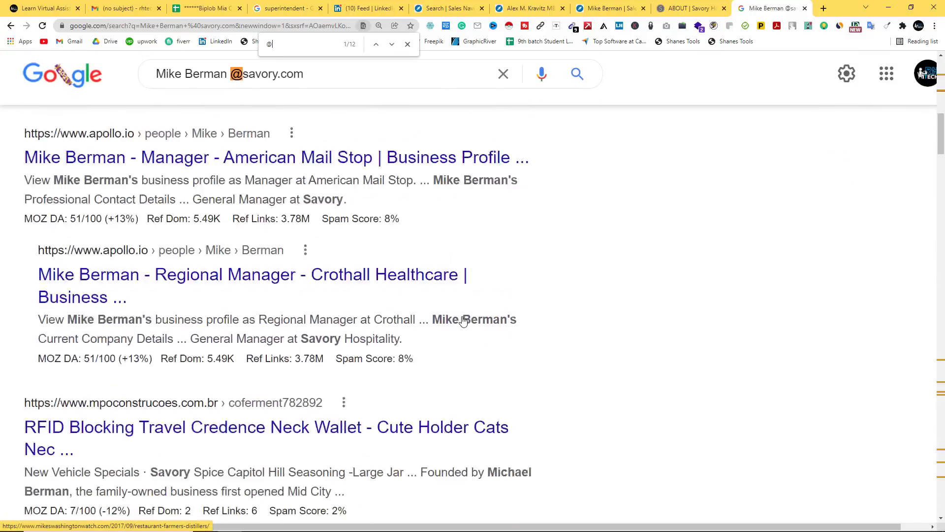
pyautogui.scroll(-15, 462, 328)
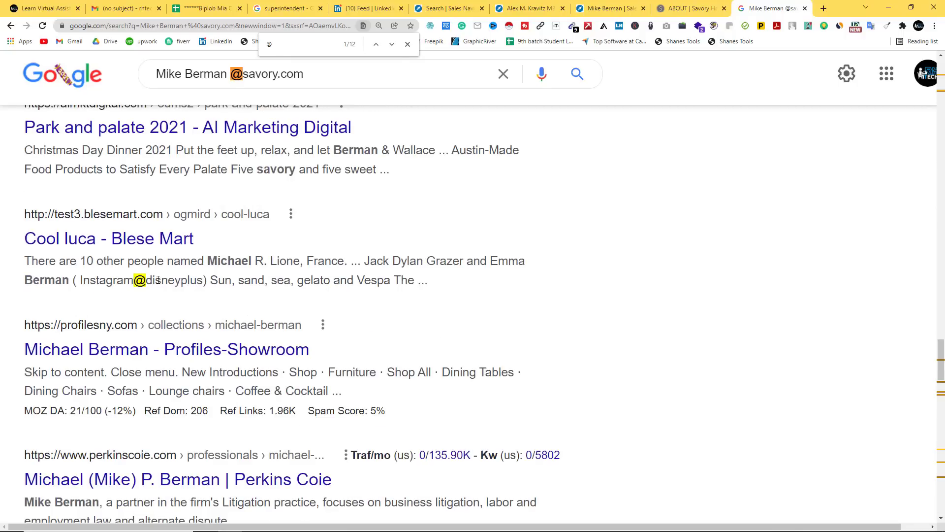
pyautogui.scroll(-3, 158, 280)
pyautogui.scroll(-11, 160, 279)
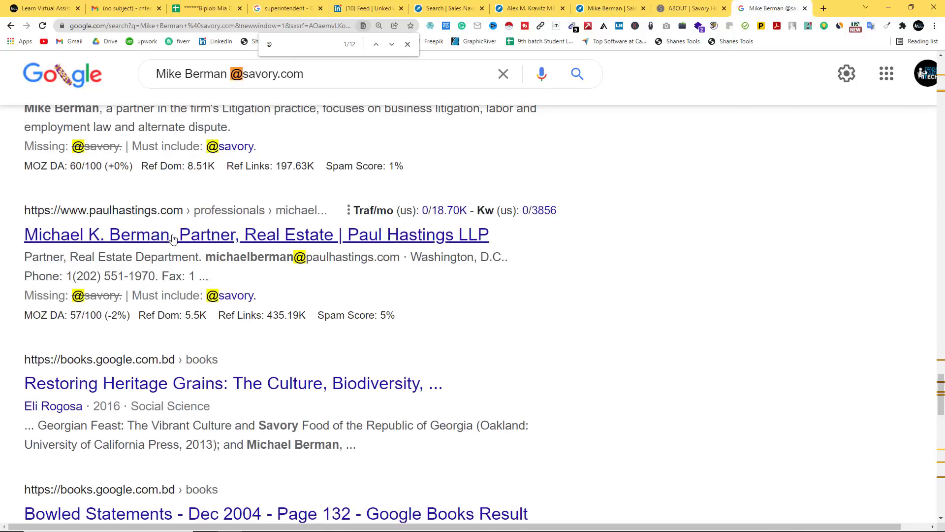
pyautogui.scroll(-15, 166, 271)
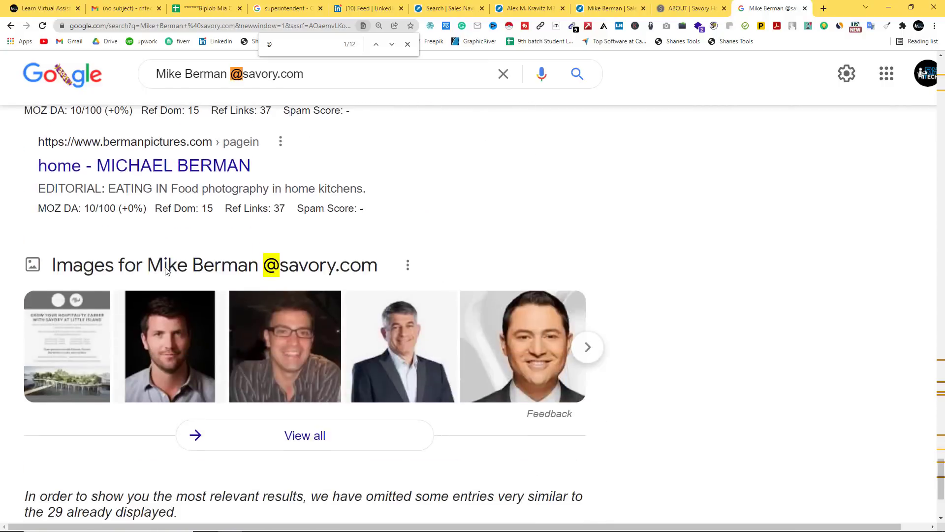
pyautogui.scroll(4, 166, 271)
pyautogui.scroll(1, 165, 270)
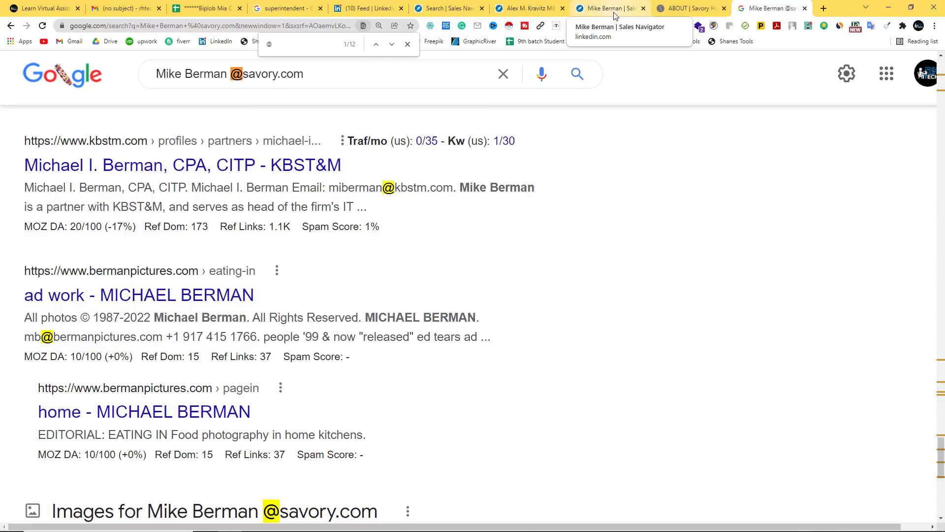
# Open the KBST&M partner profile from the results in a new tab and check the partner's photo and email details
pyautogui.rightClick(209, 167)
pyautogui.press('Escape')
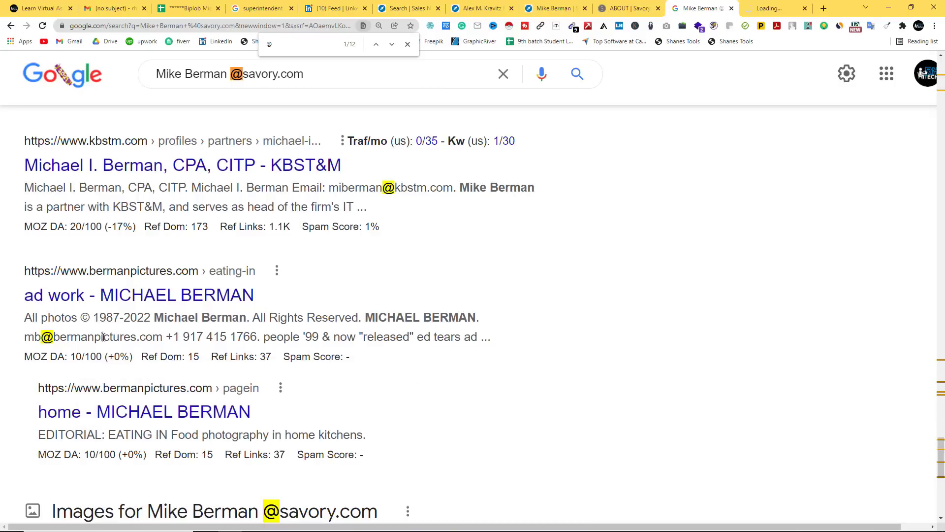
pyautogui.click(635, 9)
pyautogui.click(775, 9)
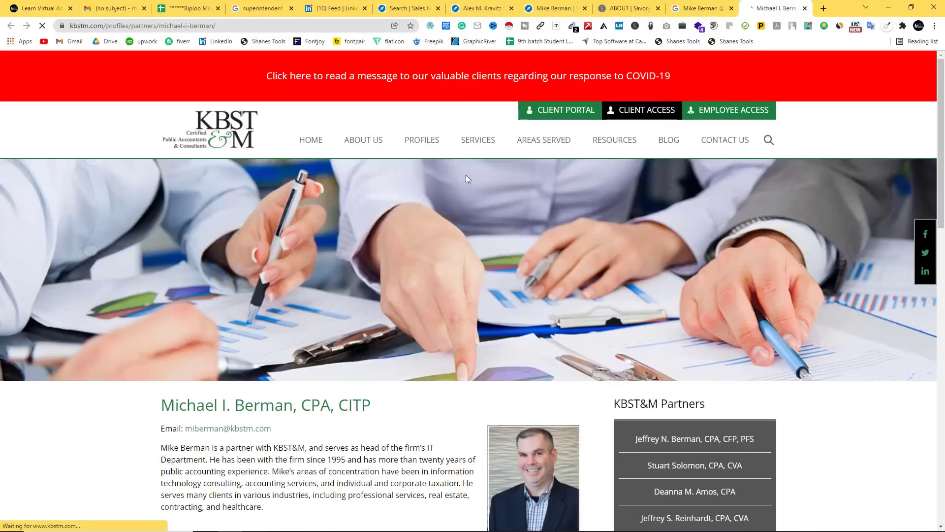
pyautogui.scroll(-3, 382, 239)
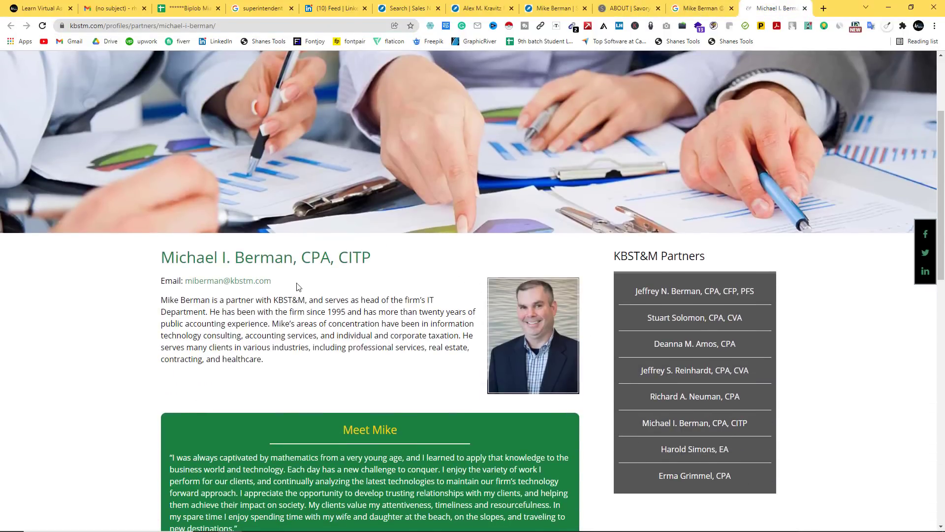
# Return to the Savory Hospitality General Manager's Sales Navigator profile, minimise the Kendo overlay and view the lead on LinkedIn.com
pyautogui.click(540, 11)
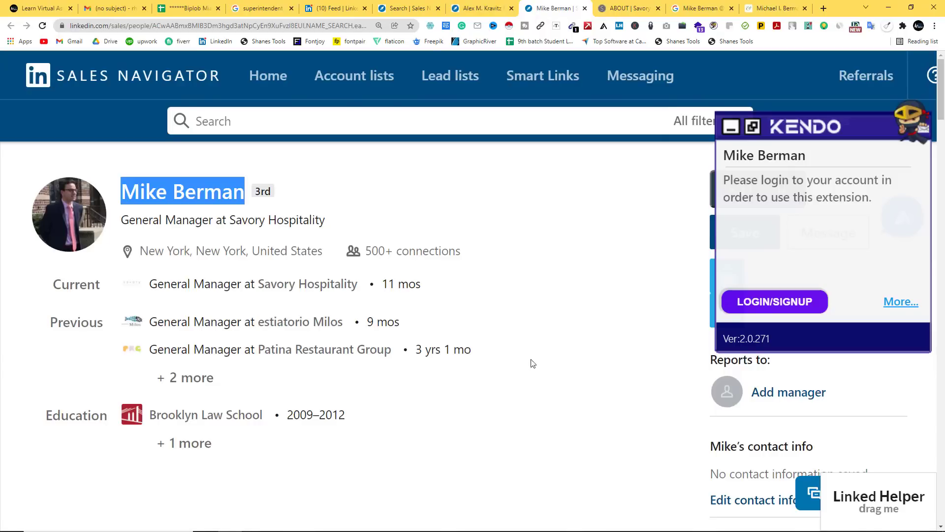
pyautogui.click(732, 130)
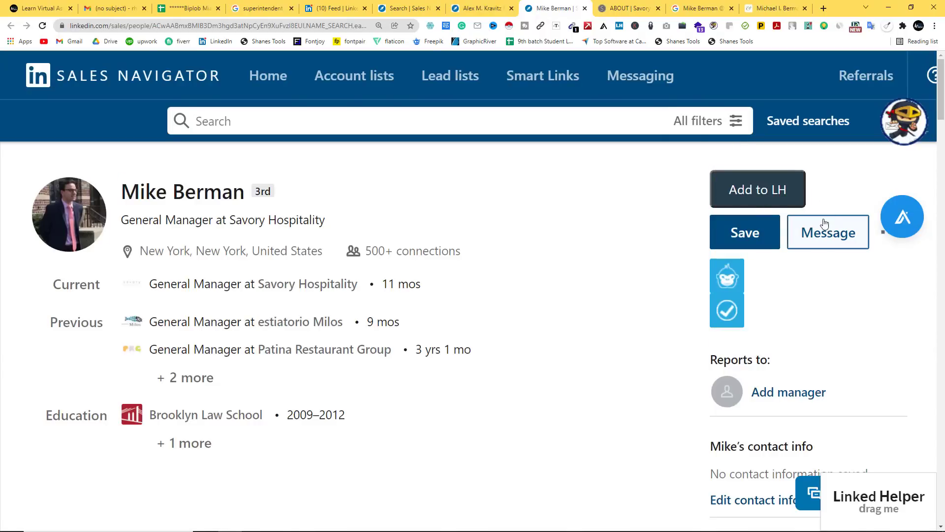
pyautogui.click(882, 237)
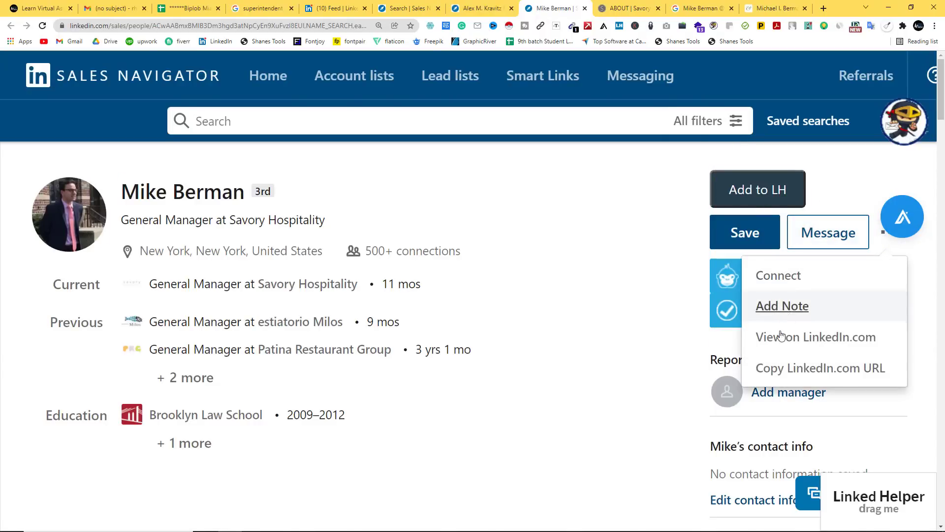
pyautogui.rightClick(787, 345)
pyautogui.click(760, 341)
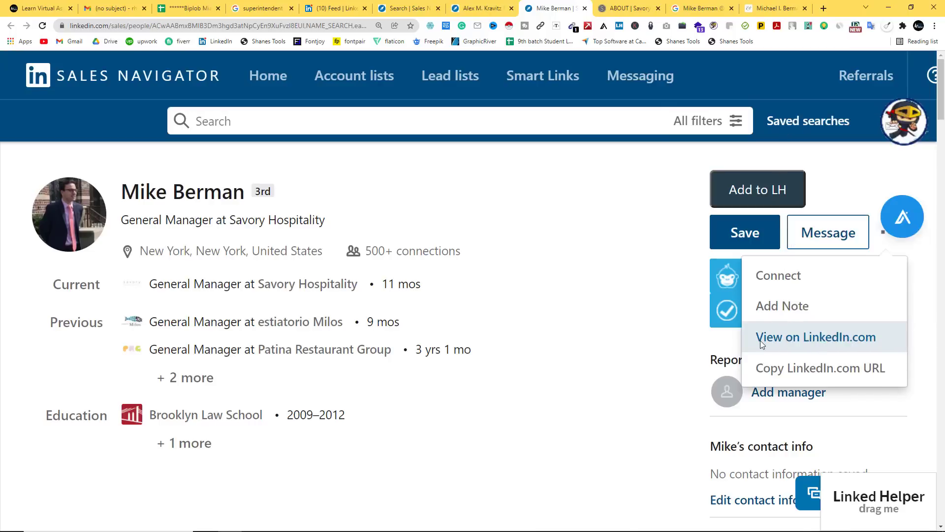
pyautogui.click(761, 344)
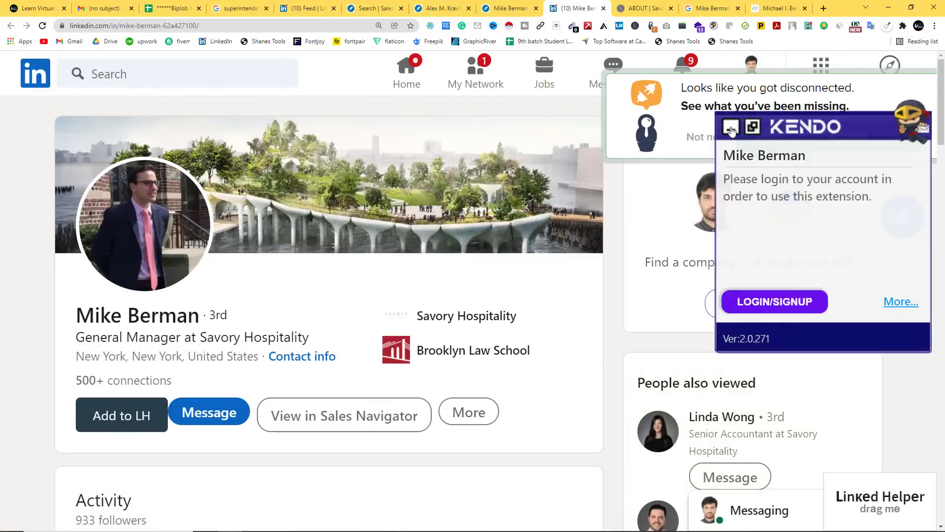
# Minimise the Kendo overlay on the LinkedIn profile, start the Apollo extension and log in to Apollo with the Google account
pyautogui.click(731, 129)
pyautogui.click(894, 219)
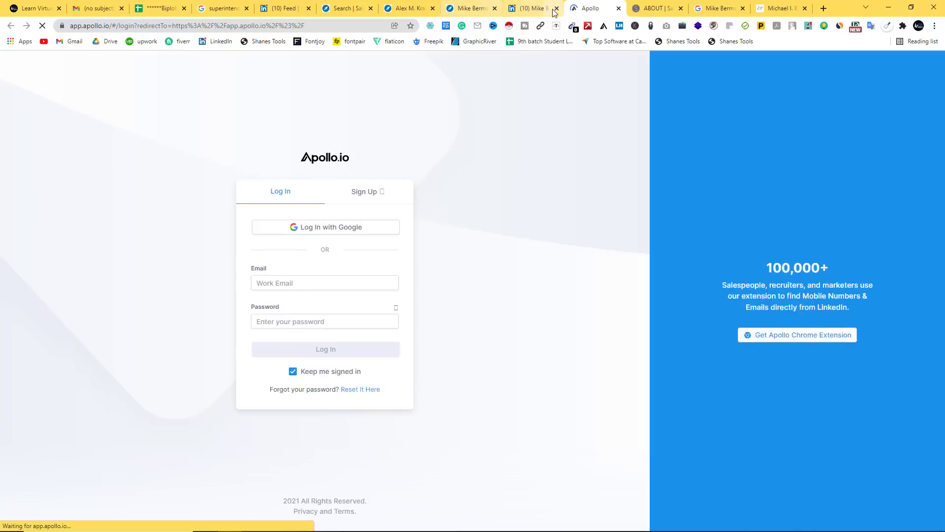
pyautogui.click(350, 235)
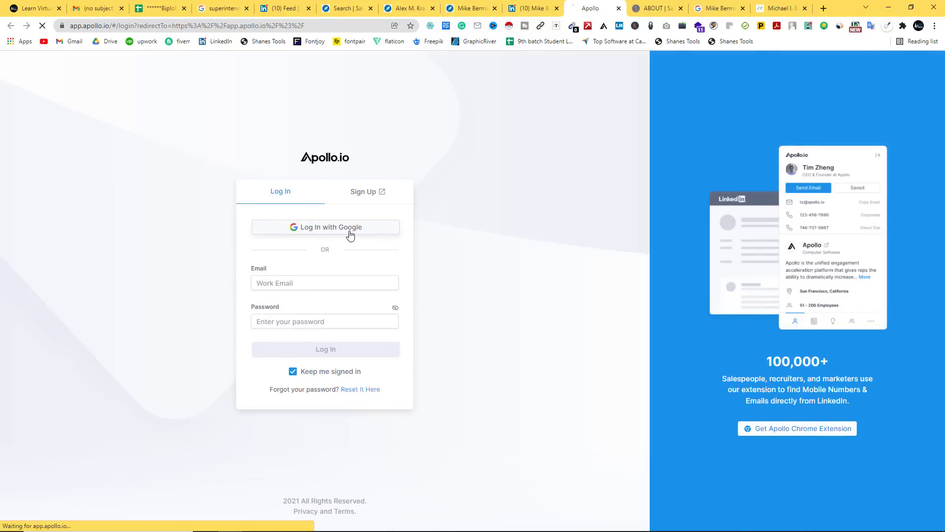
pyautogui.click(422, 255)
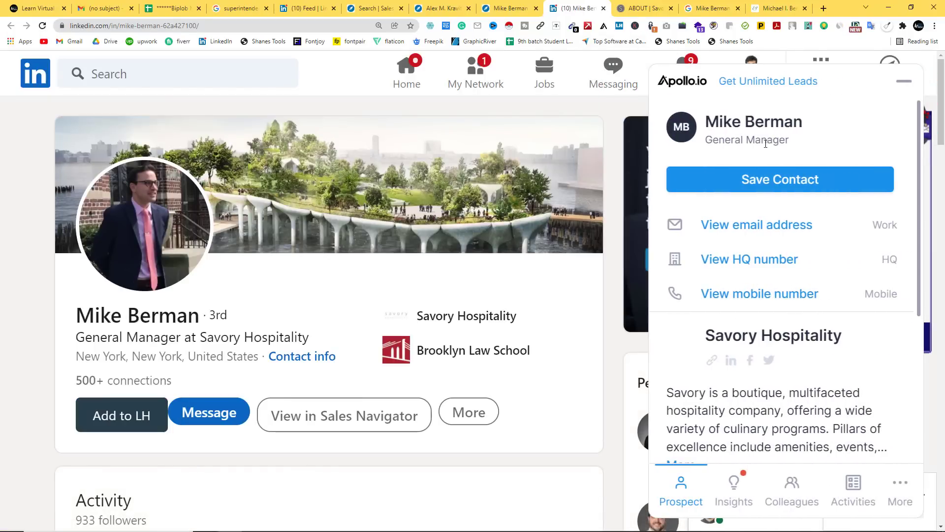
# Reveal the lead's work email address in the Apollo extension and copy it
pyautogui.click(745, 229)
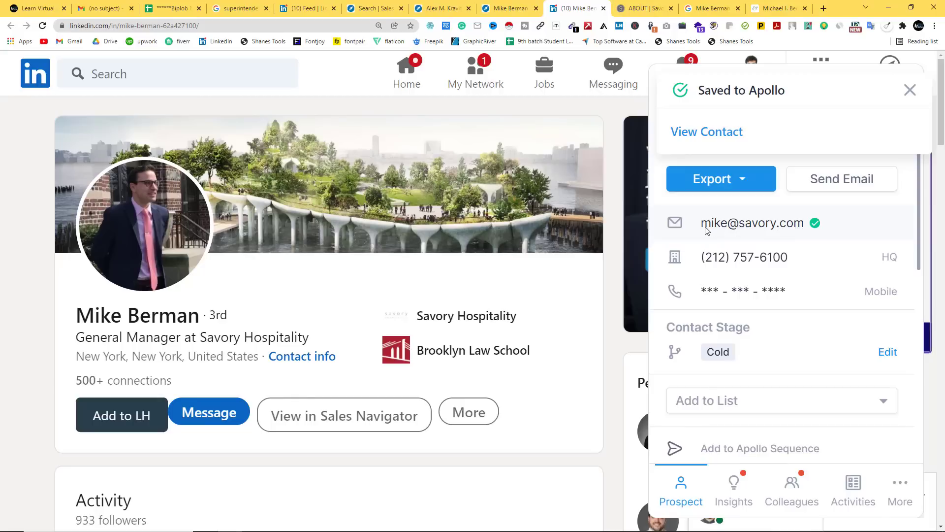
pyautogui.moveTo(805, 226); pyautogui.dragTo(715, 226)
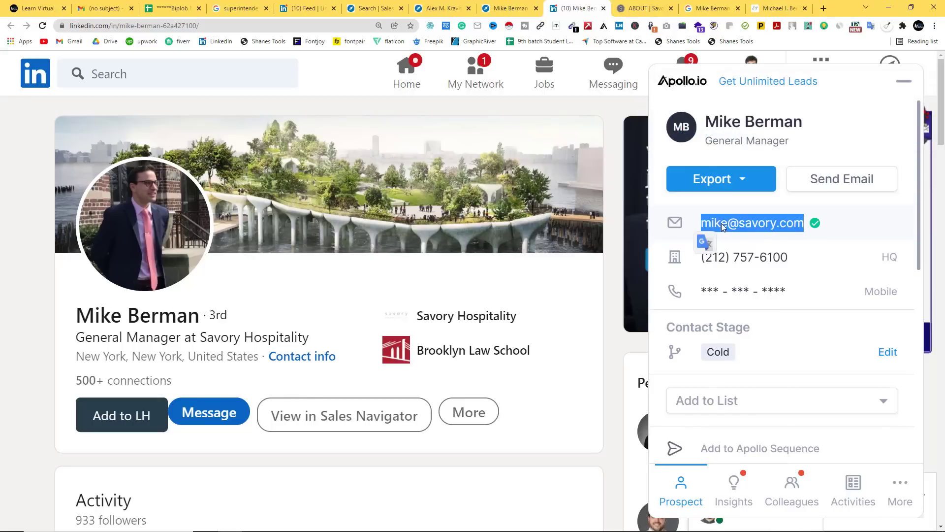
pyautogui.rightClick(725, 225)
pyautogui.click(738, 236)
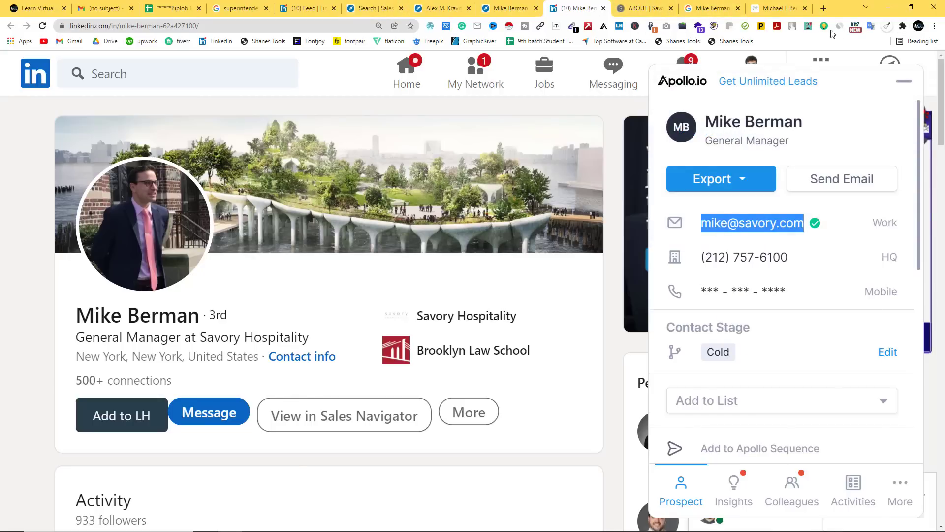
# Open Gmail in a new browser tab and start a new message addressed to the lead's copied email address
pyautogui.click(823, 9)
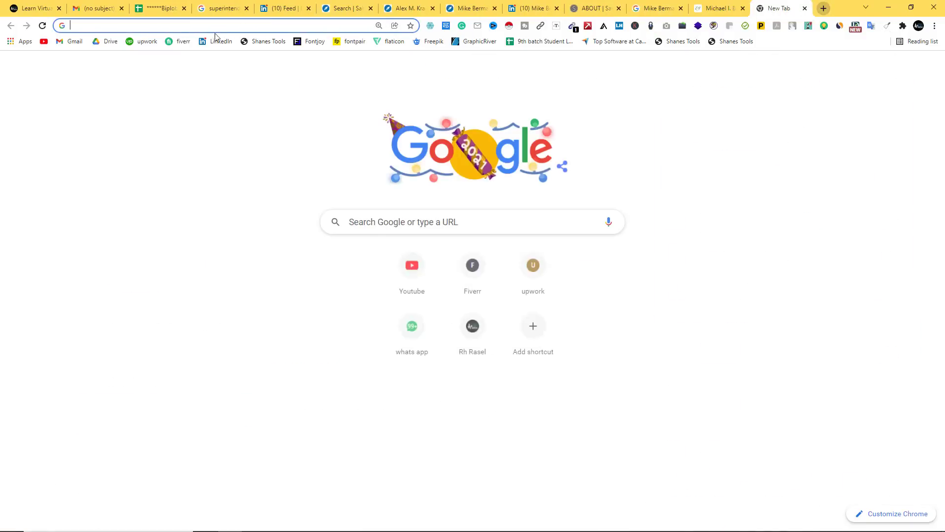
pyautogui.click(75, 43)
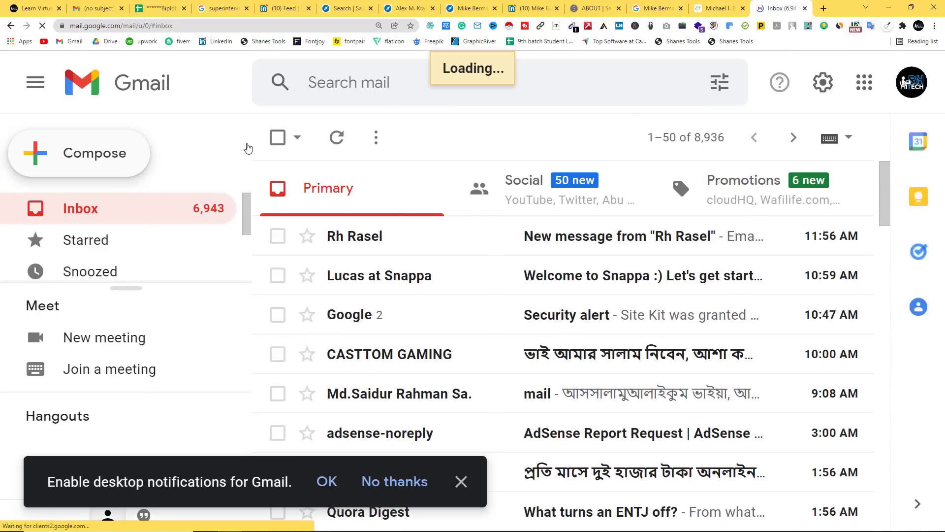
pyautogui.press('c')
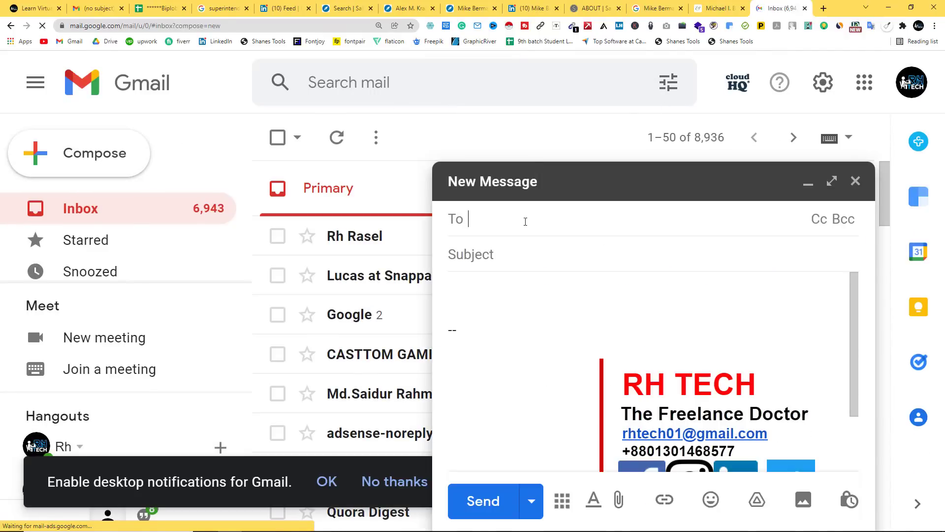
pyautogui.rightClick(496, 221)
pyautogui.click(534, 298)
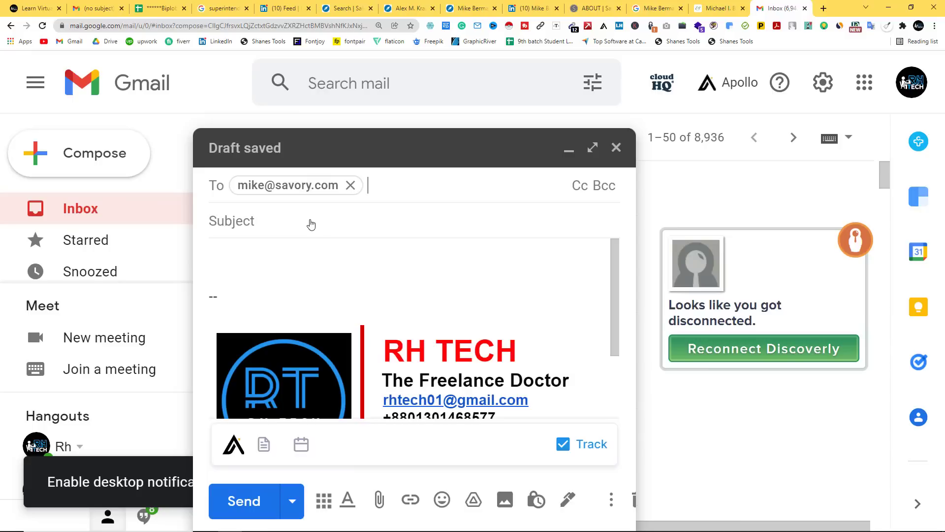
# Look up the recipient's details with the Gmail contact add-on and open the linked LinkedIn profile in a new tab to verify the email's owner
pyautogui.click(920, 199)
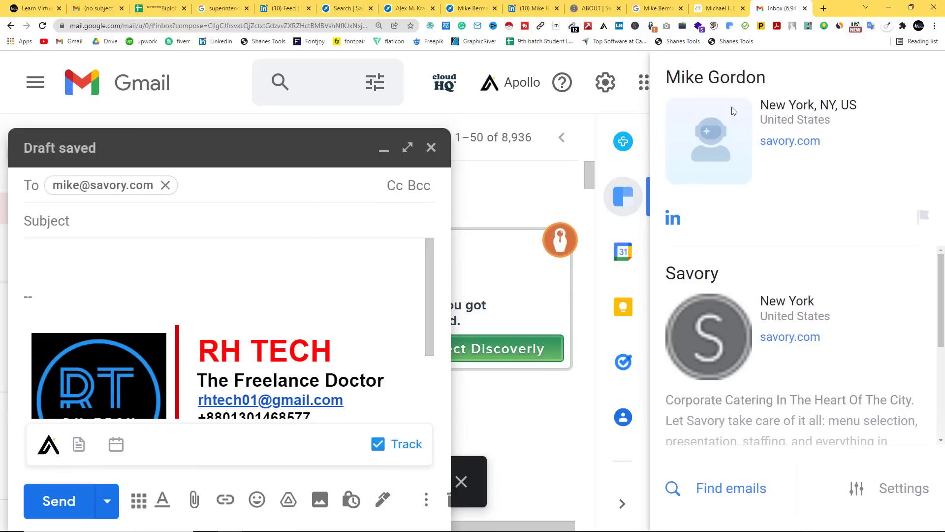
pyautogui.moveTo(768, 78); pyautogui.dragTo(656, 88)
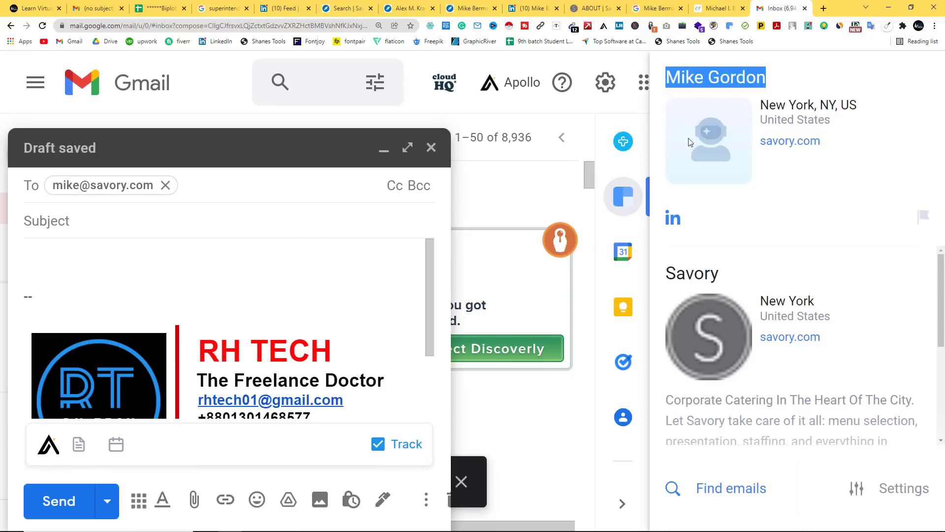
pyautogui.rightClick(673, 222)
pyautogui.click(699, 227)
pyautogui.click(766, 14)
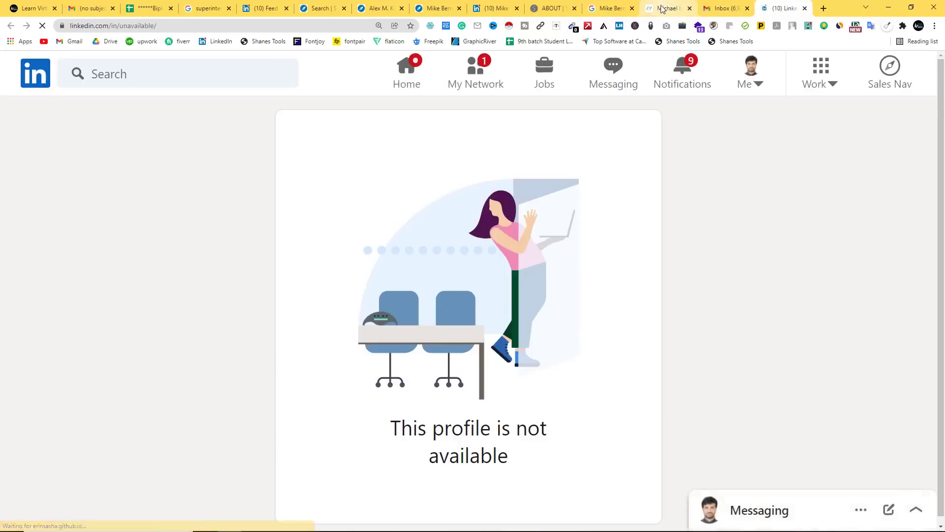
# Copy the lead's name from the Sales Navigator profile and paste it as the Gmail draft's recipient, replacing the current address
pyautogui.click(665, 14)
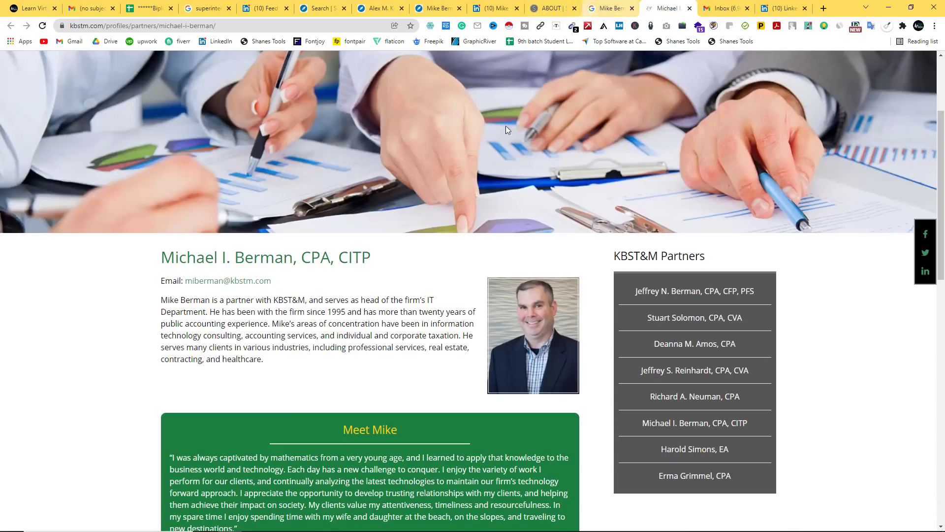
pyautogui.click(434, 9)
pyautogui.tripleClick(169, 193)
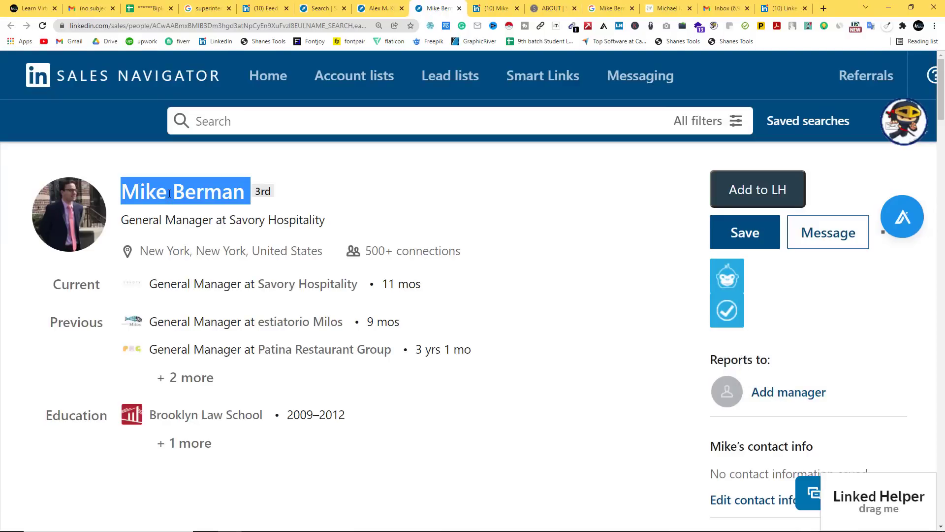
pyautogui.rightClick(169, 194)
pyautogui.click(188, 206)
pyautogui.click(737, 9)
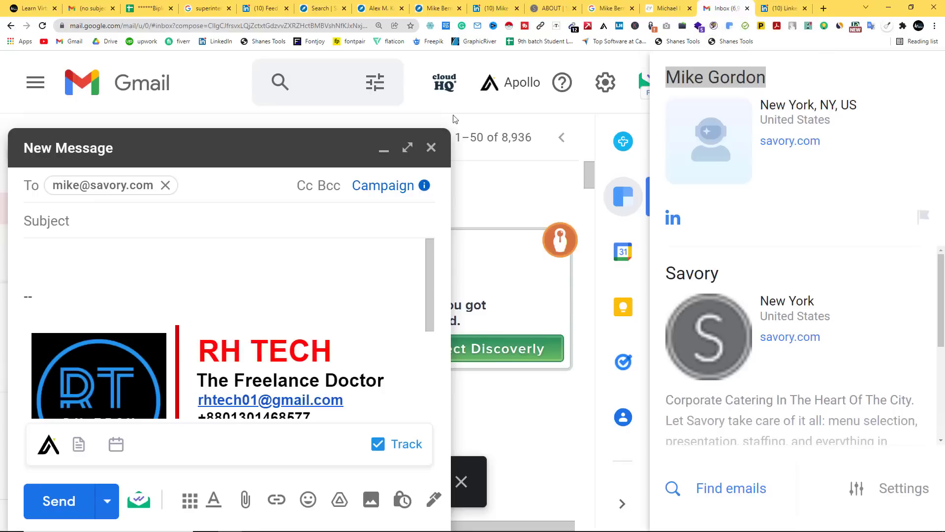
pyautogui.click(167, 185)
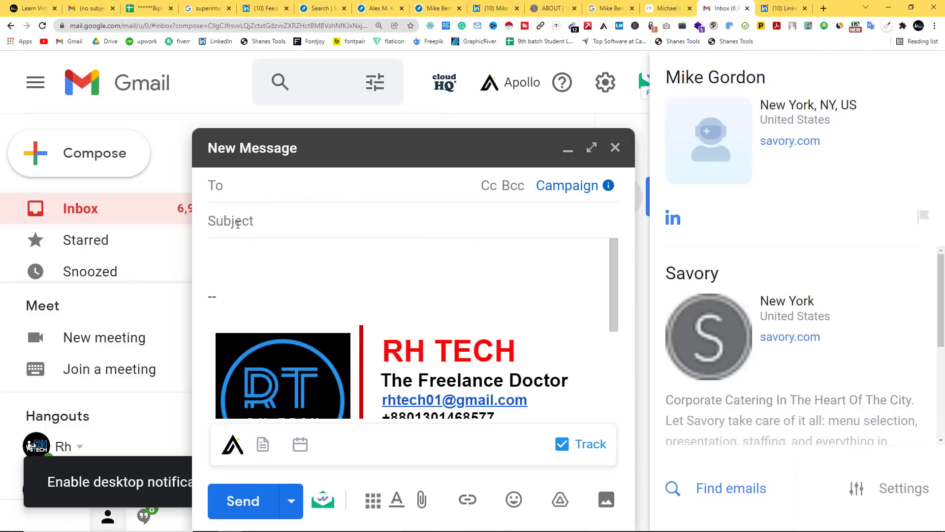
pyautogui.rightClick(243, 187)
pyautogui.click(285, 263)
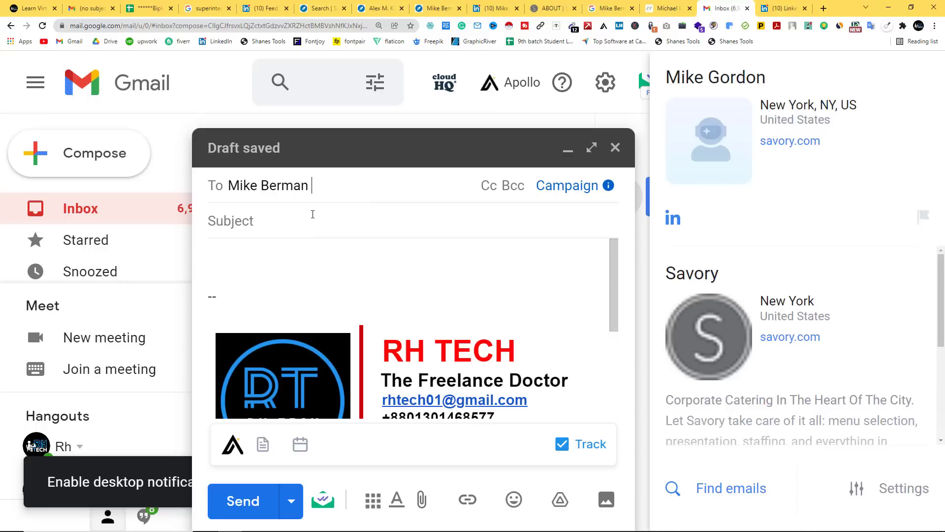
# Copy the domain savory.com from the company website's address and append it with an @ to the recipient name in the Gmail draft
pyautogui.click(551, 8)
pyautogui.rightClick(133, 30)
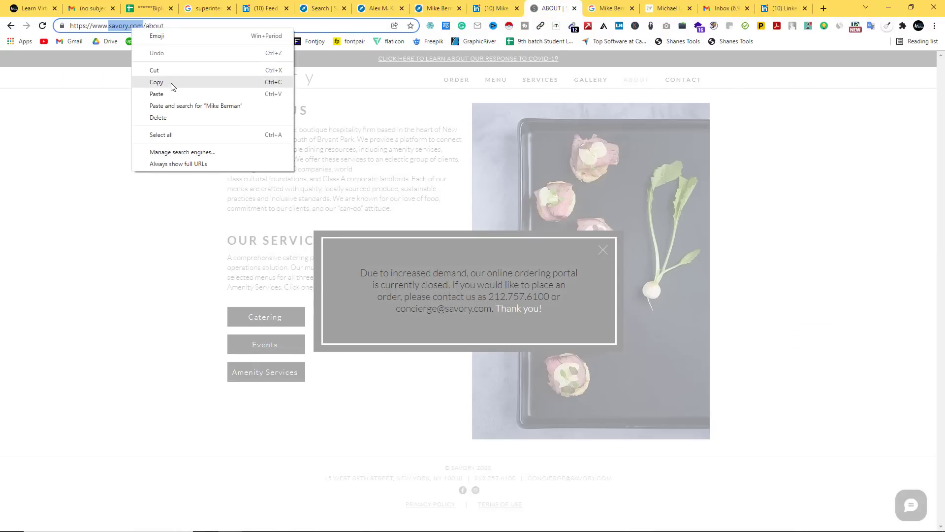
pyautogui.click(173, 85)
pyautogui.click(718, 11)
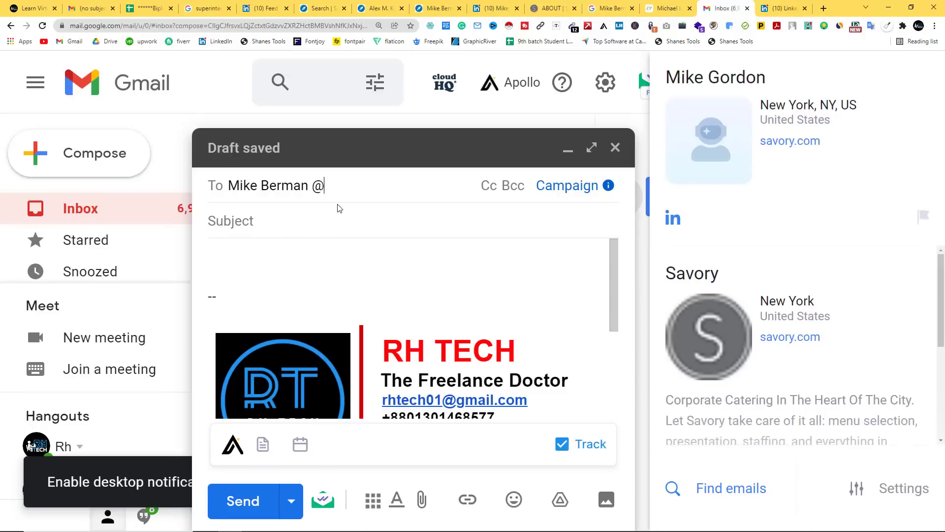
pyautogui.hotkey('ctrl', 'v')
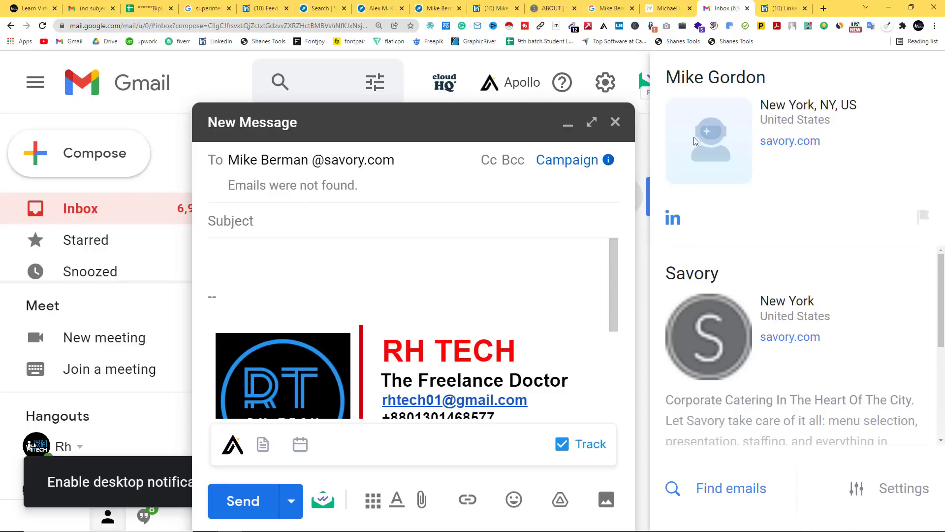
pyautogui.click(769, 10)
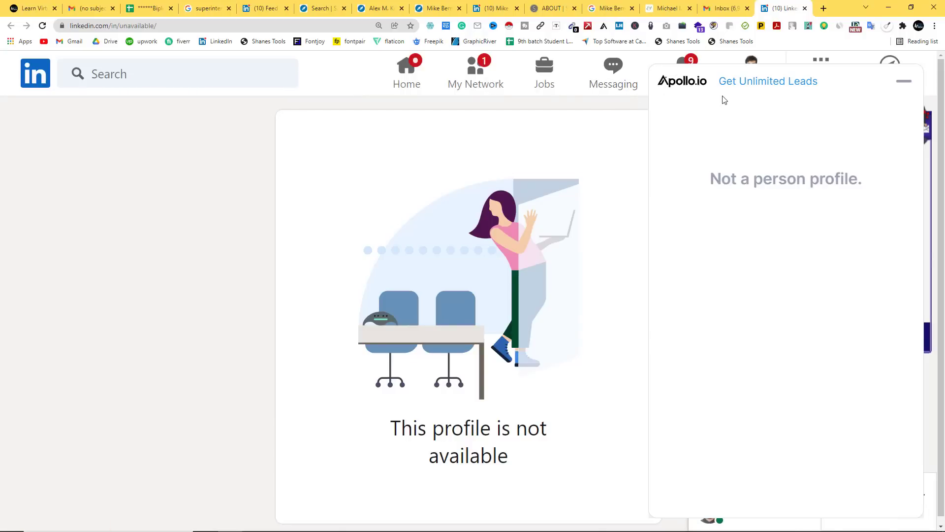
pyautogui.click(735, 6)
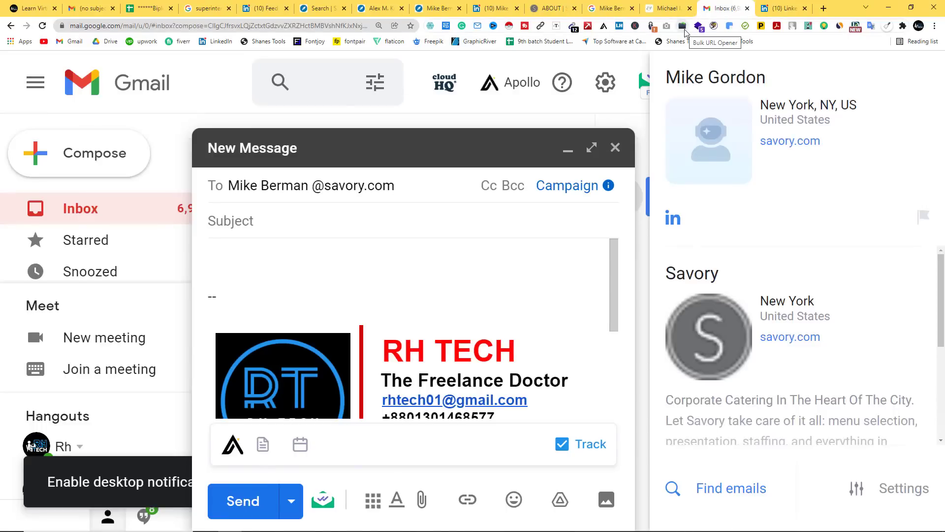
pyautogui.click(668, 8)
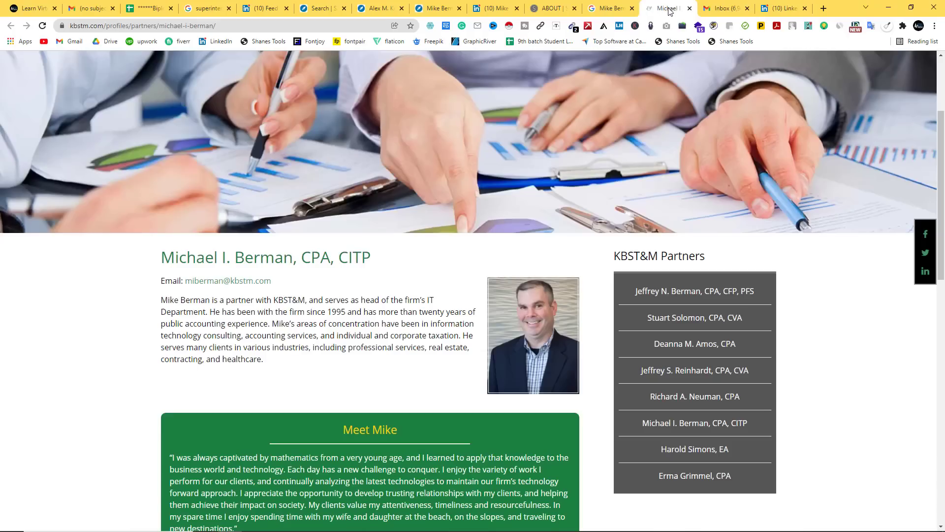
pyautogui.click(536, 9)
pyautogui.click(492, 8)
pyautogui.click(429, 9)
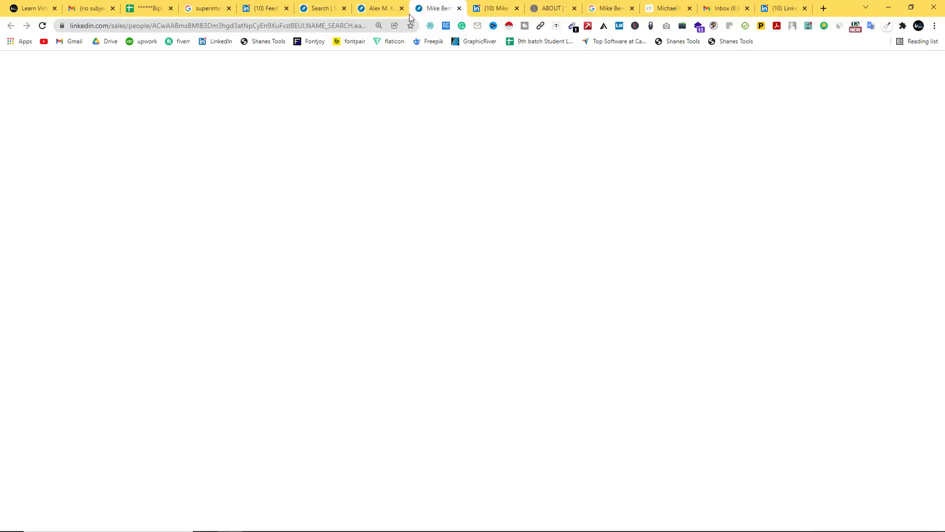
pyautogui.click(382, 11)
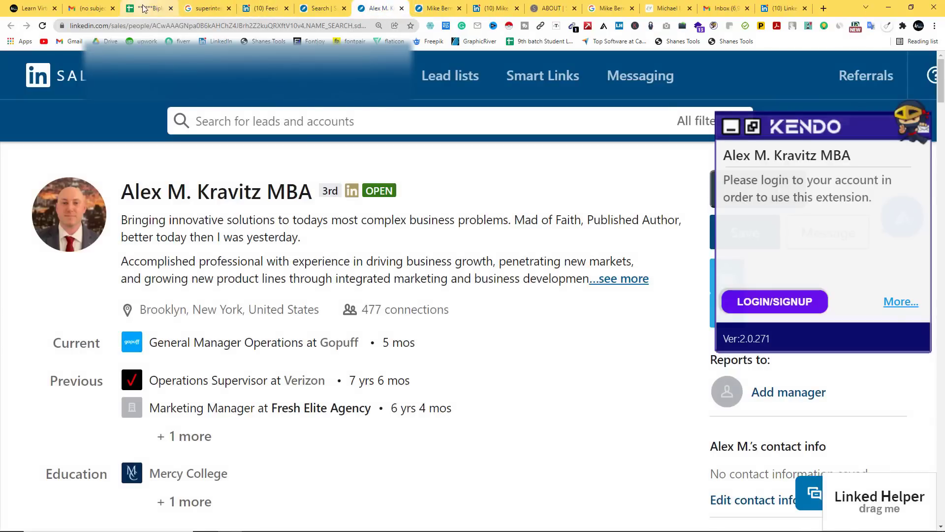
# Open the Targets sheet of the client's spreadsheet and copy "Pharmaceutical & Biotech" from cell A3
pyautogui.click(147, 8)
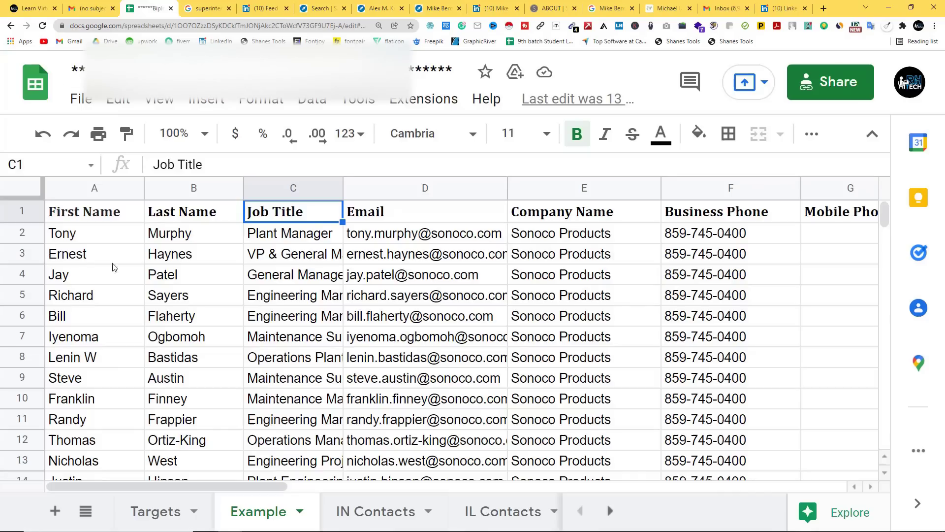
pyautogui.click(153, 512)
pyautogui.click(155, 258)
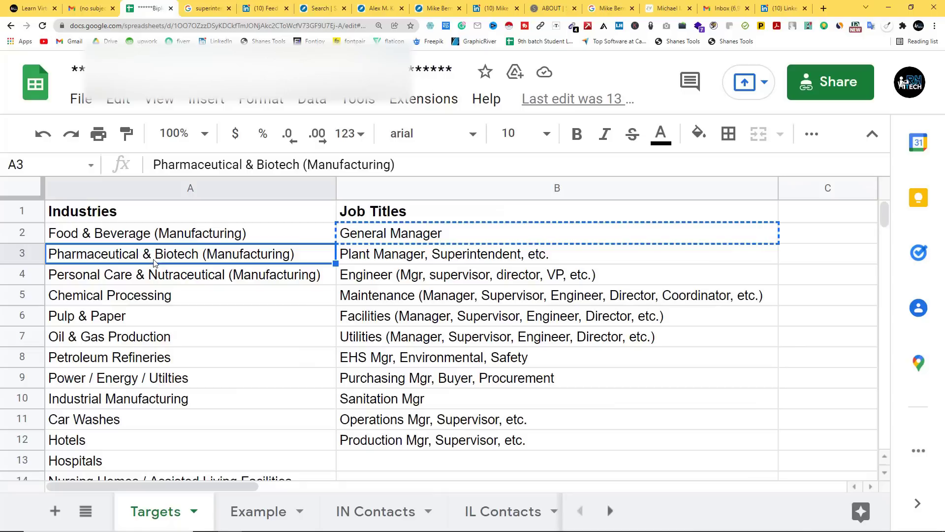
pyautogui.doubleClick(143, 259)
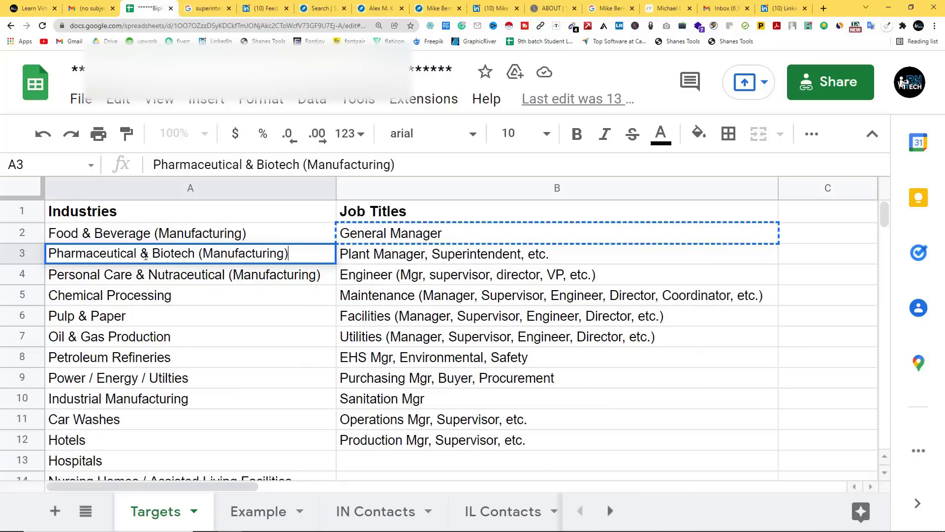
pyautogui.moveTo(183, 257); pyautogui.dragTo(48, 257)
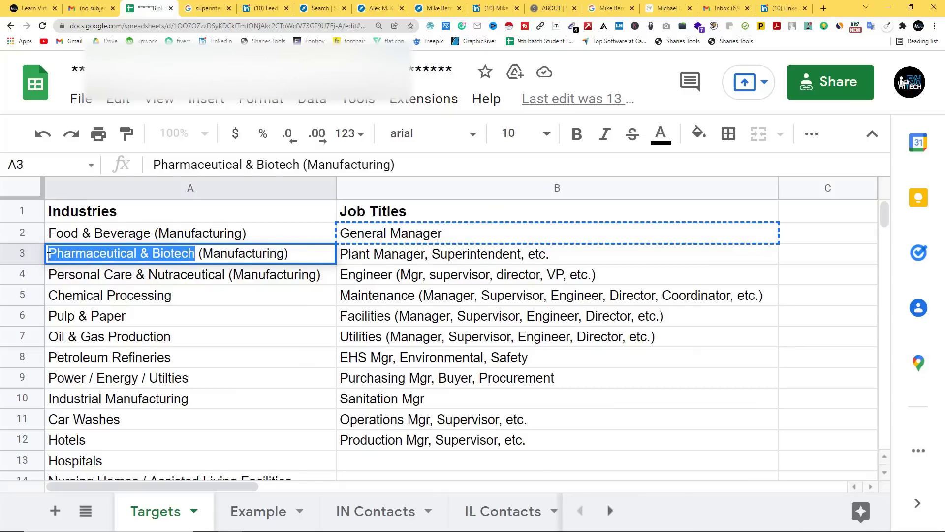
pyautogui.rightClick(77, 260)
pyautogui.click(98, 292)
# Open Sales Navigator from the LinkedIn feed and close the leftover browser tabs from the previous lead research
pyautogui.click(256, 5)
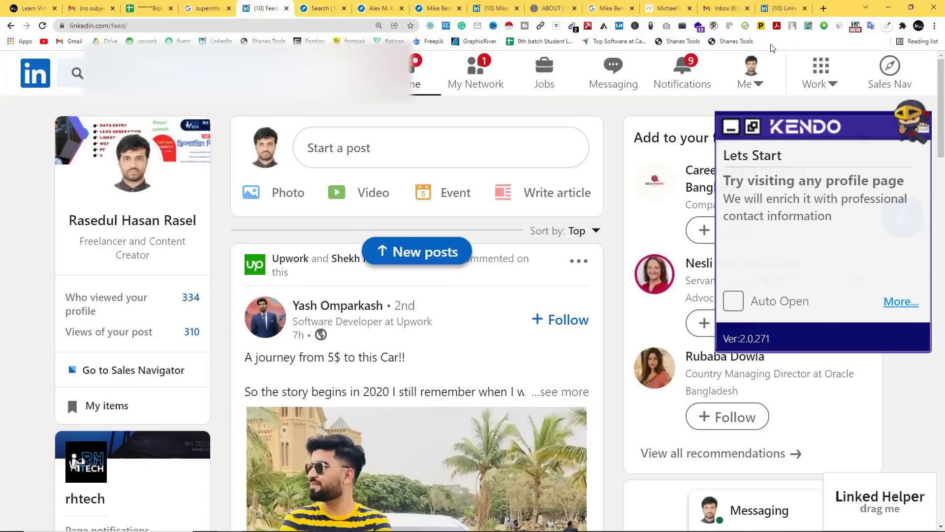
pyautogui.click(898, 82)
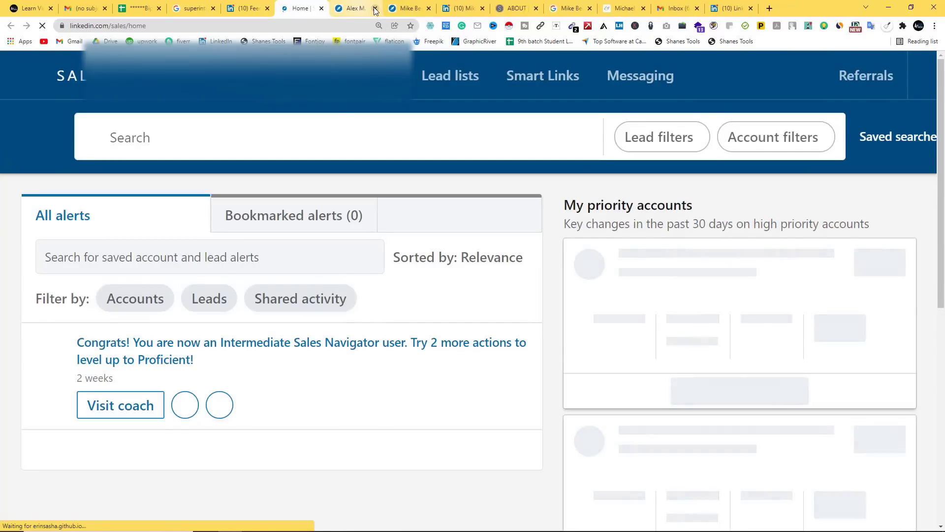
pyautogui.click(376, 9)
pyautogui.click(376, 9)
pyautogui.click(376, 9)
pyautogui.click(376, 9)
pyautogui.click(376, 8)
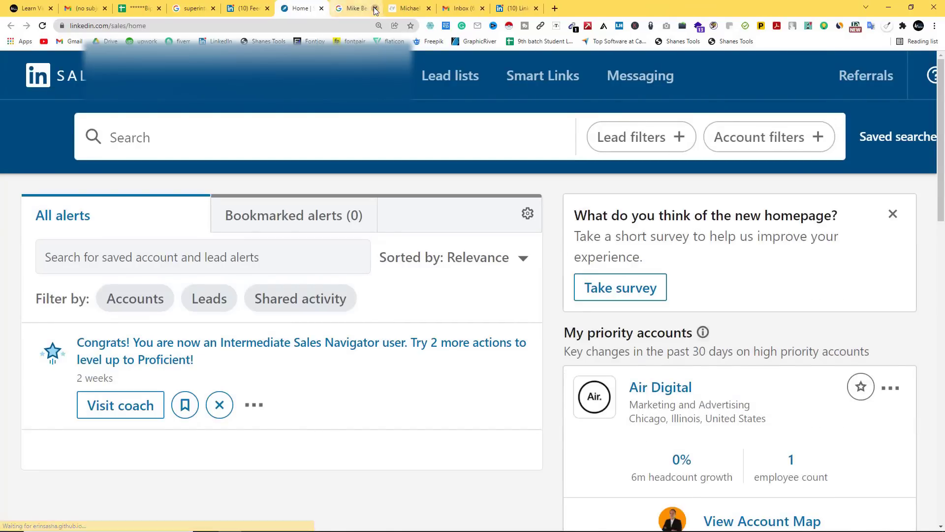
pyautogui.click(376, 9)
pyautogui.click(375, 9)
pyautogui.click(376, 9)
pyautogui.click(376, 9)
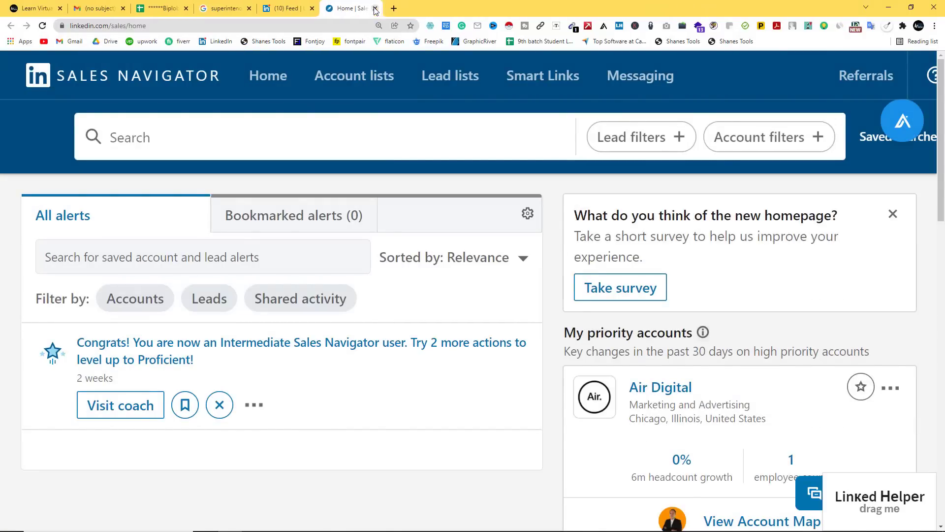
# Open the Sales Navigator lead filters and include the Pharmaceuticals industry, using the copied text shortened to "Pharmaceutical"
pyautogui.click(632, 139)
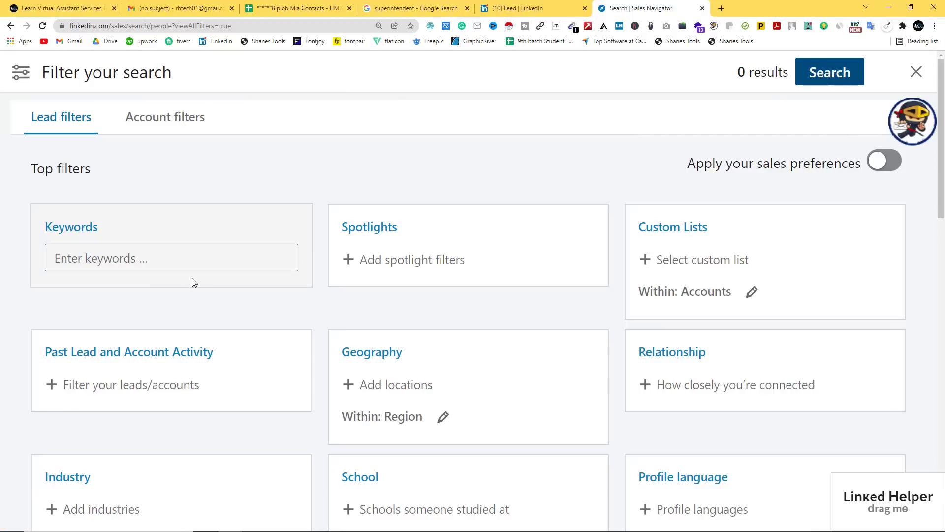
pyautogui.scroll(-3, 128, 396)
pyautogui.click(74, 361)
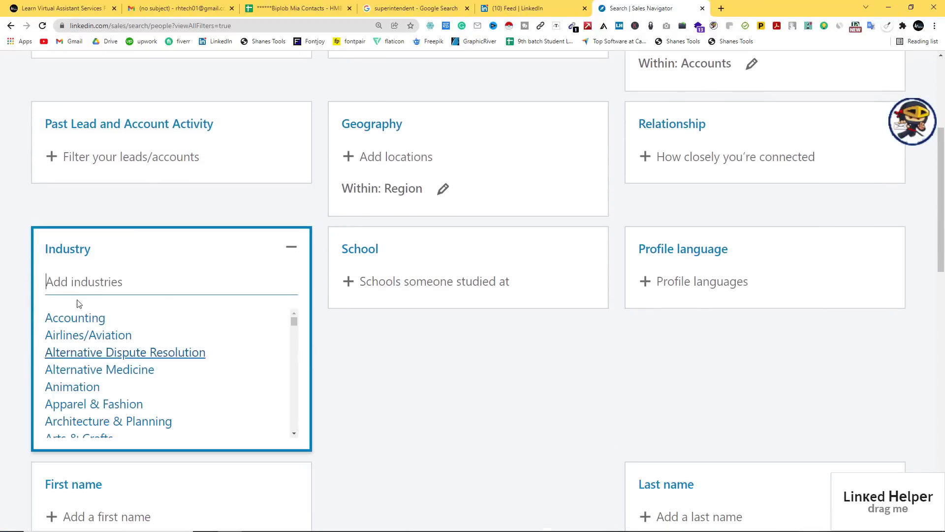
pyautogui.rightClick(73, 285)
pyautogui.click(111, 359)
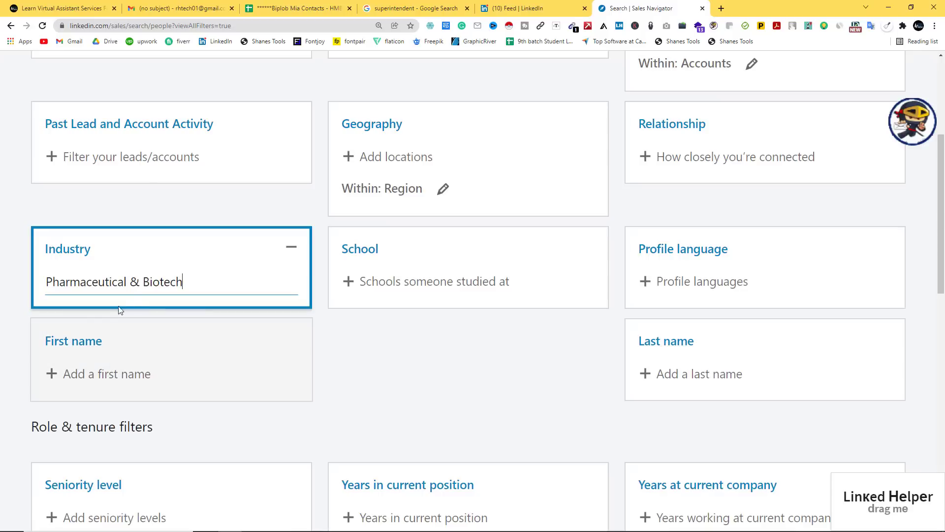
pyautogui.moveTo(183, 286); pyautogui.dragTo(131, 285)
pyautogui.press('BackSpace')
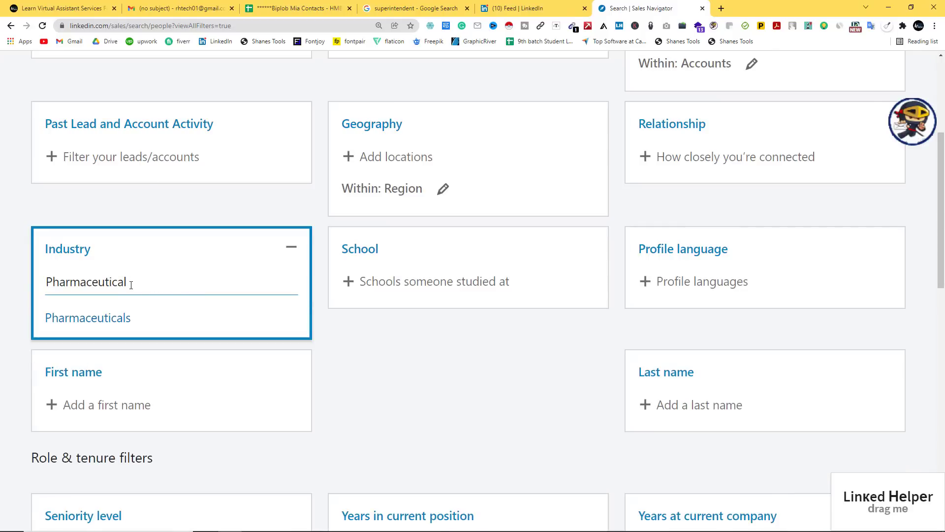
pyautogui.click(112, 322)
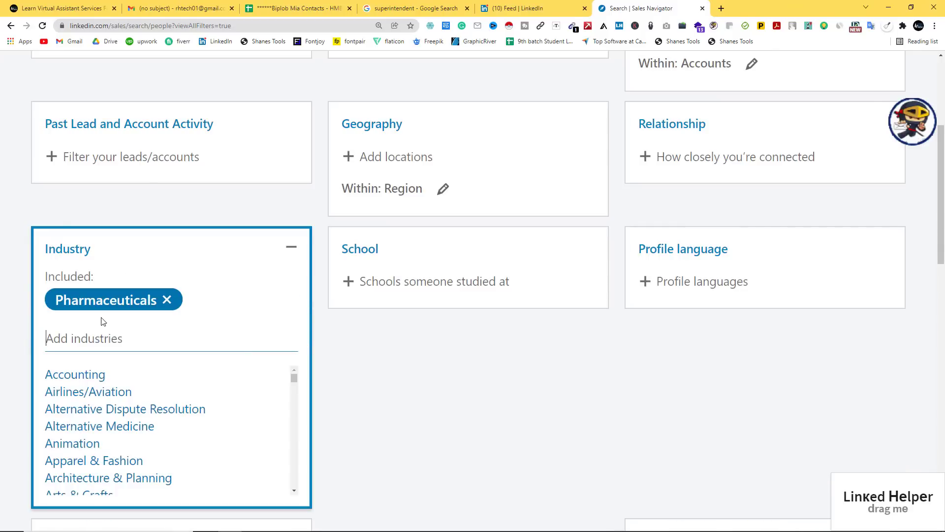
# Add Biotechnology to the included industries, using the copied text shortened to "Biotech"
pyautogui.rightClick(86, 343)
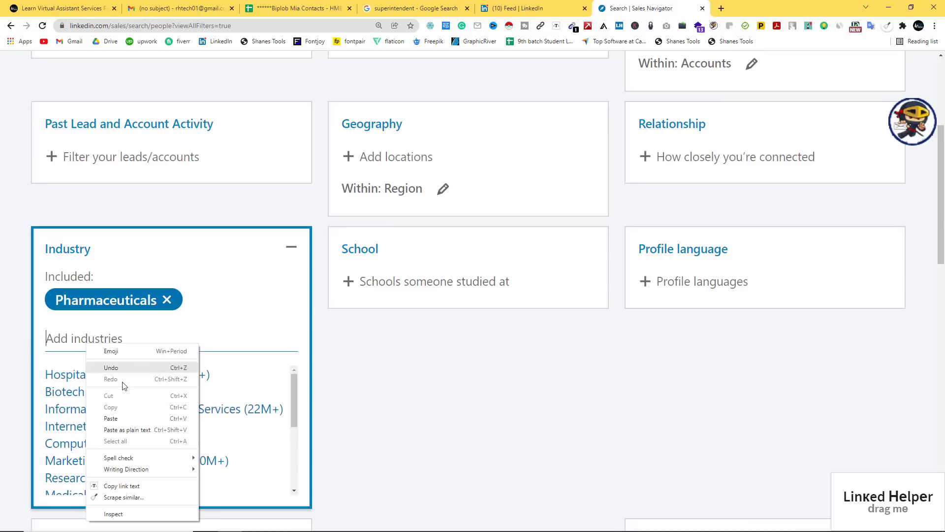
pyautogui.click(118, 420)
pyautogui.moveTo(123, 340); pyautogui.dragTo(1, 342)
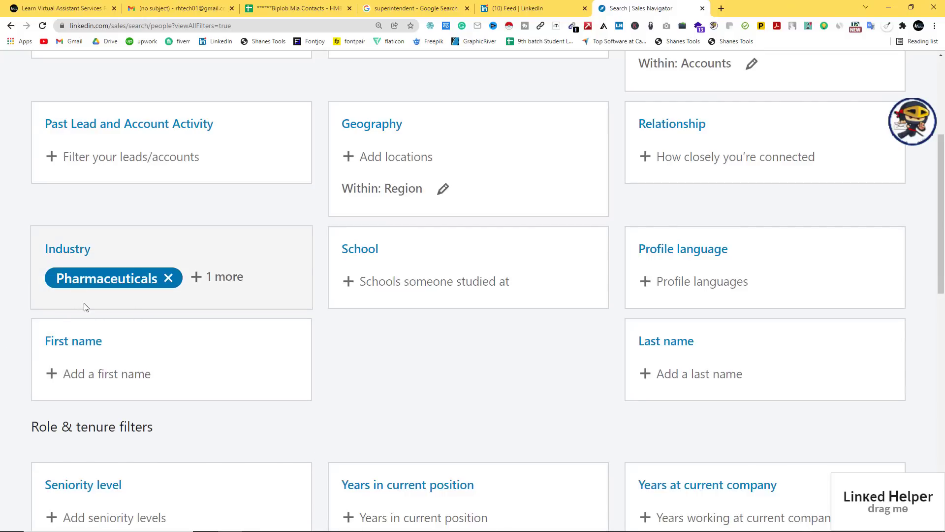
pyautogui.click(215, 281)
pyautogui.scroll(-2, 214, 282)
pyautogui.rightClick(75, 260)
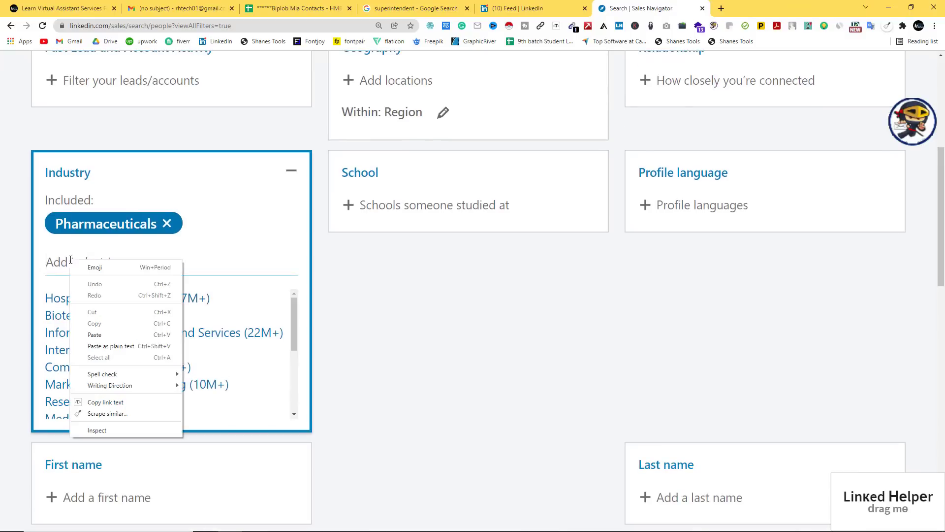
pyautogui.click(104, 336)
pyautogui.moveTo(143, 262); pyautogui.dragTo(47, 261)
pyautogui.press('BackSpace')
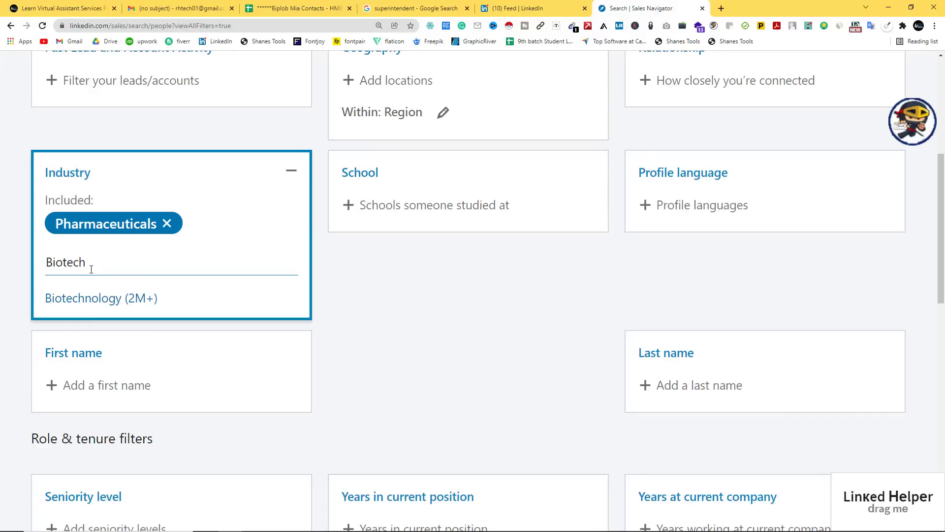
pyautogui.click(108, 299)
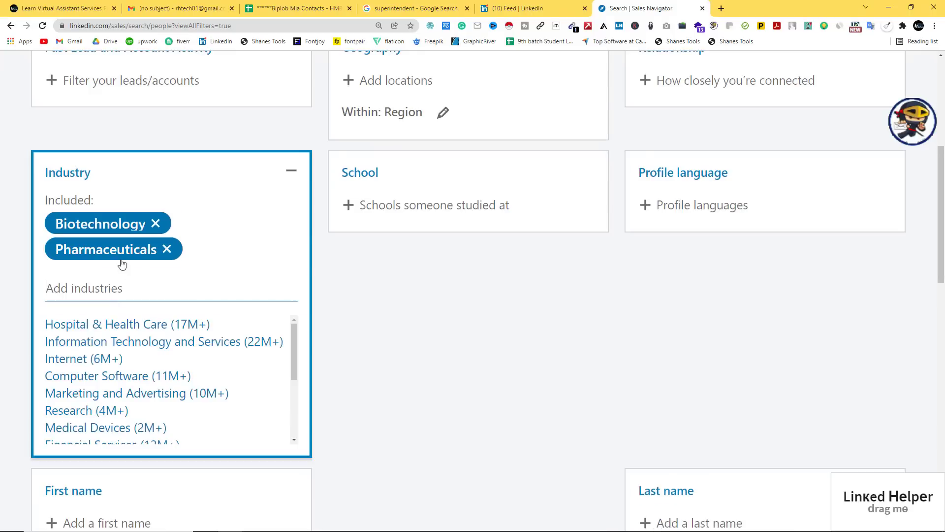
# Copy the job title "Plant Manager" from cell B3 of the client's Targets sheet
pyautogui.click(296, 8)
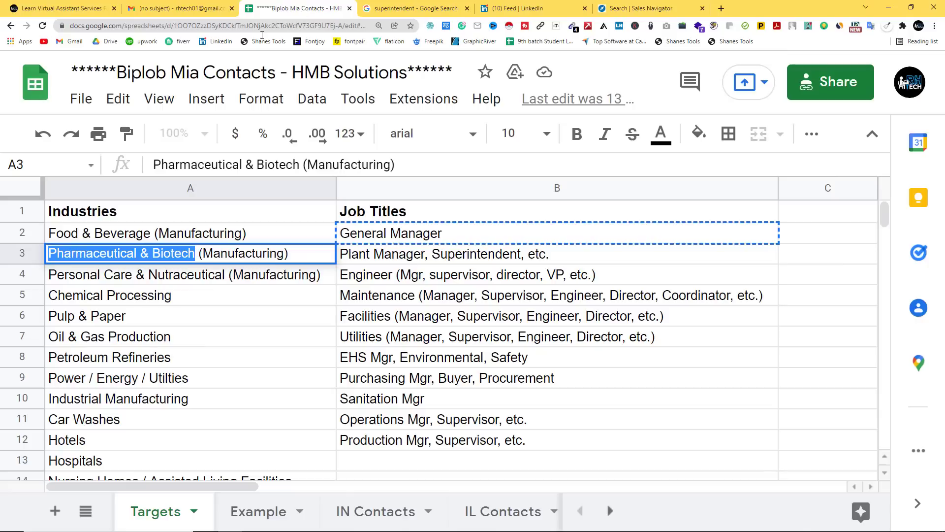
pyautogui.click(362, 257)
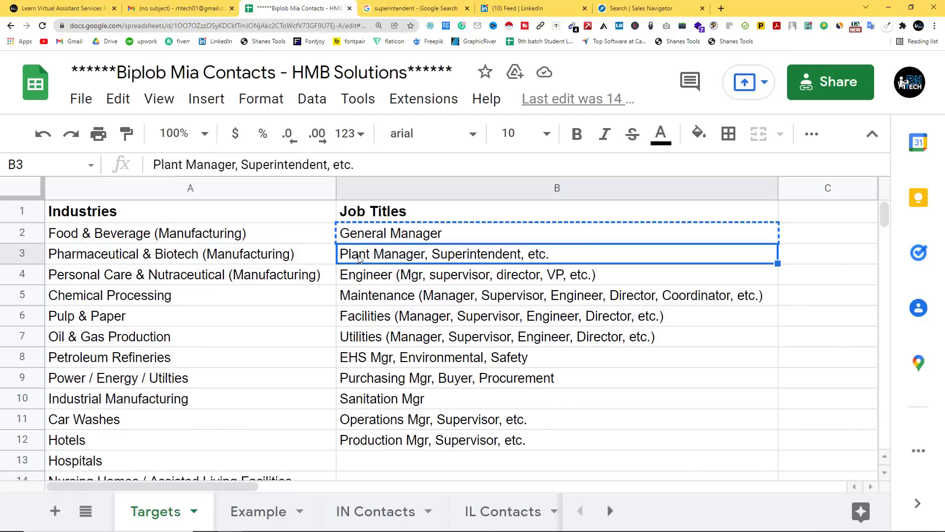
pyautogui.doubleClick(392, 255)
pyautogui.click(405, 253)
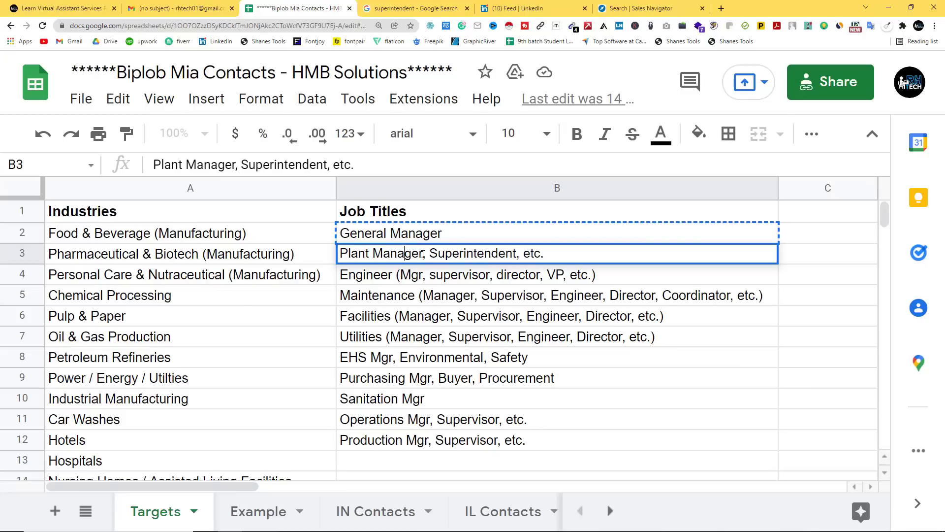
pyautogui.moveTo(423, 255); pyautogui.dragTo(339, 254)
pyautogui.rightClick(354, 252)
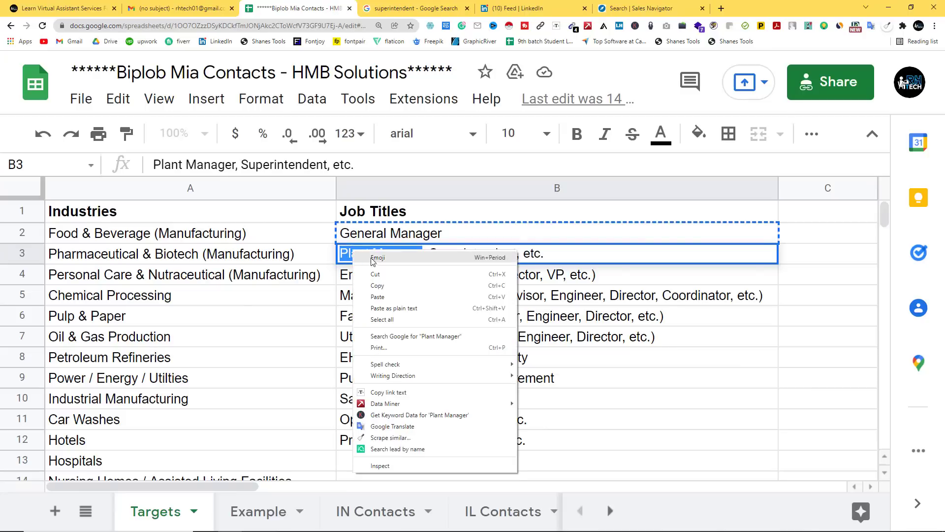
pyautogui.click(384, 285)
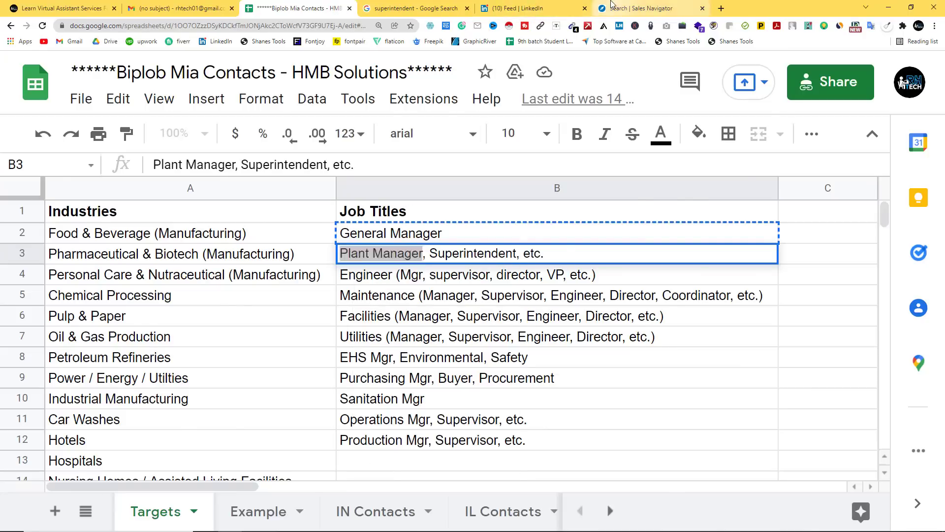
# Include "Plant Manager" as a current title in the Sales Navigator lead filters, using the copied text
pyautogui.click(612, 6)
pyautogui.scroll(4, 454, 223)
pyautogui.scroll(-12, 454, 225)
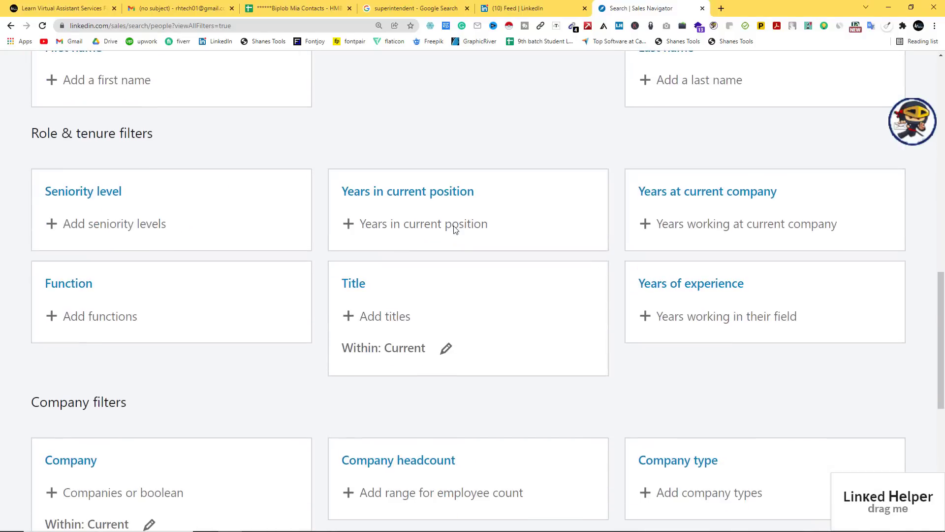
pyautogui.scroll(-3, 454, 229)
pyautogui.click(386, 169)
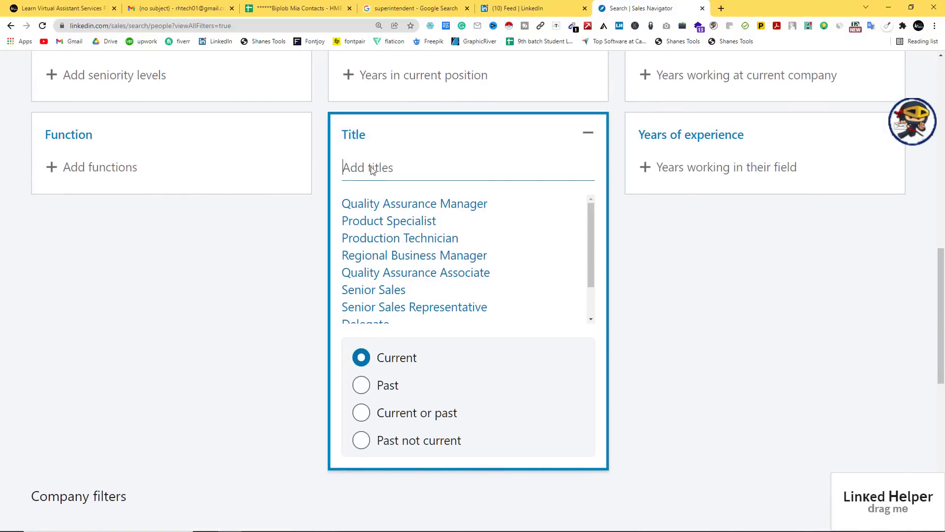
pyautogui.rightClick(370, 169)
pyautogui.click(397, 236)
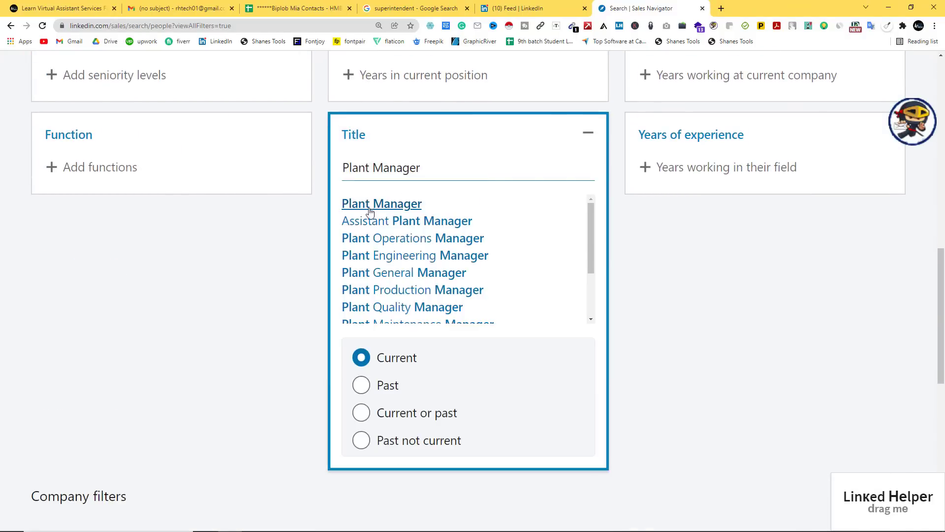
pyautogui.click(381, 204)
# Include the region "New York, United States" in the geography filter and run the lead search
pyautogui.scroll(10, 534, 207)
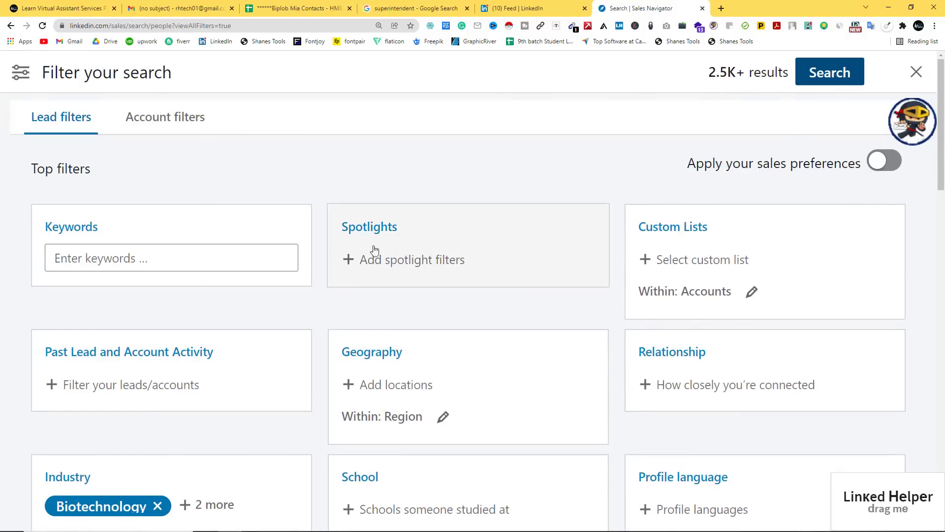
pyautogui.click(402, 385)
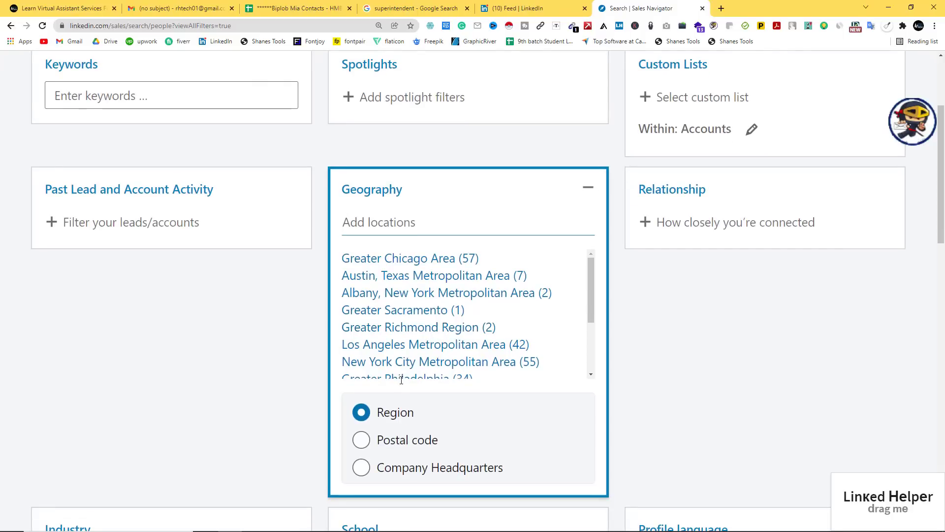
pyautogui.write('new')
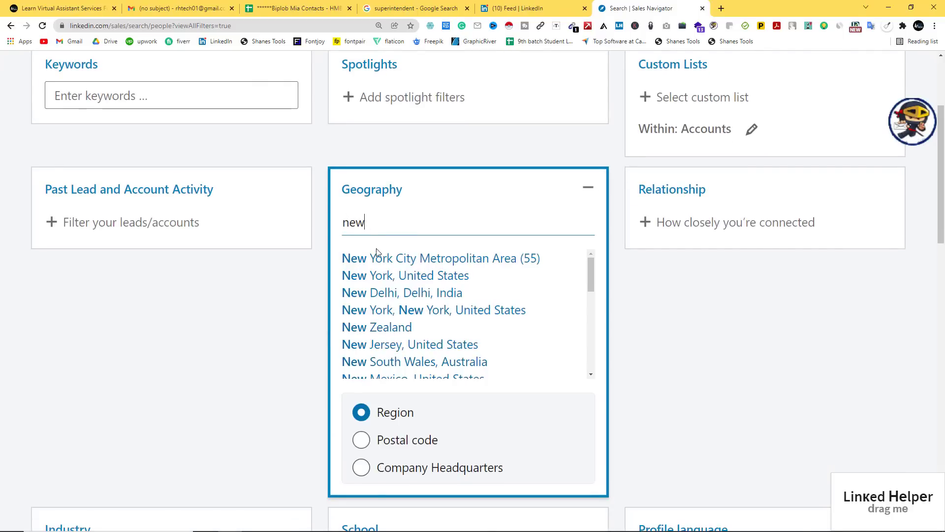
pyautogui.click(397, 277)
pyautogui.scroll(2, 707, 266)
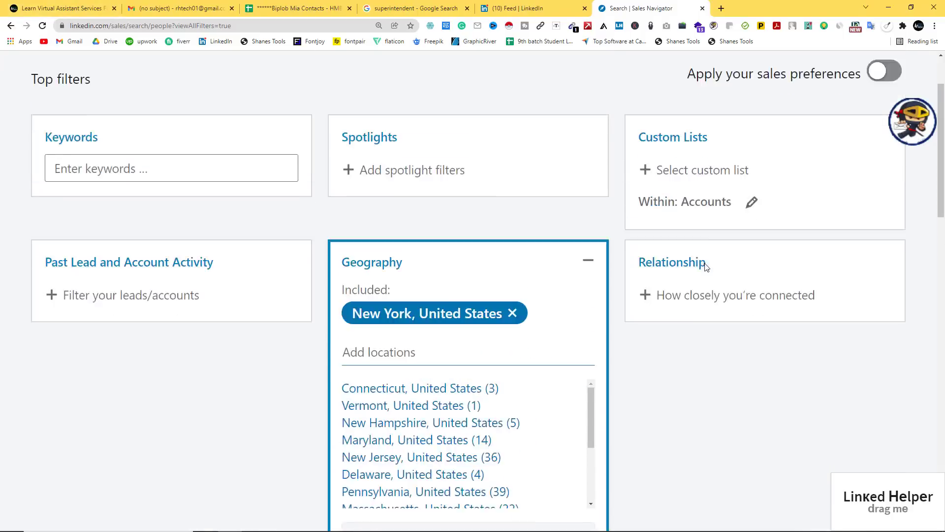
pyautogui.scroll(2, 707, 266)
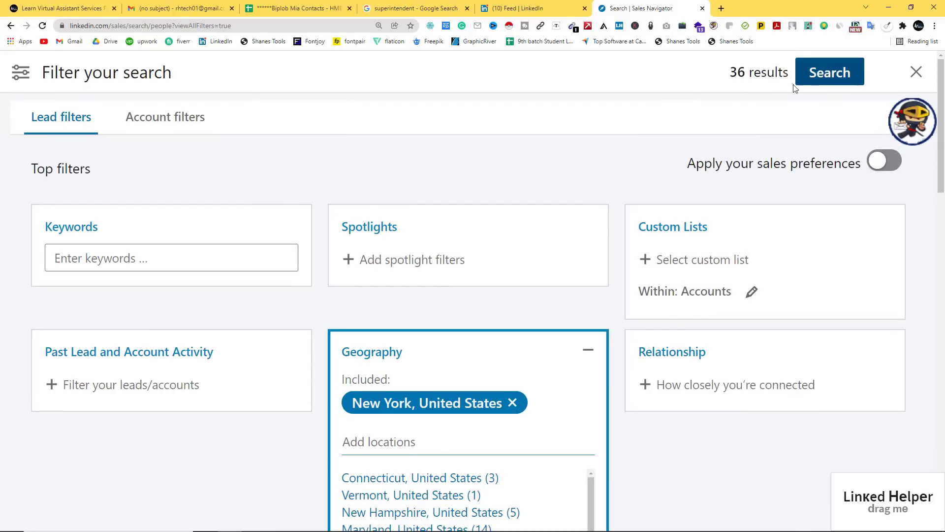
pyautogui.click(829, 78)
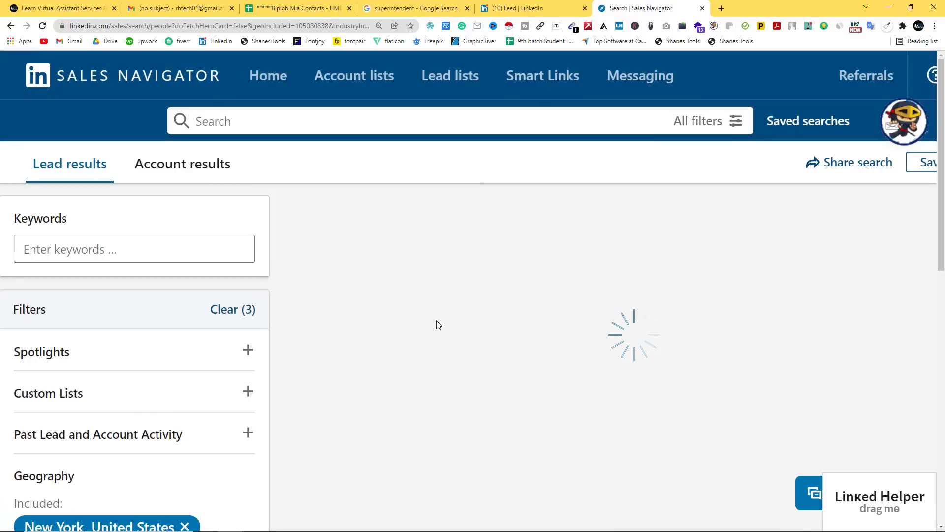
# Open the first lead's profile from the results in a new tab and copy the lead's full name
pyautogui.rightClick(447, 279)
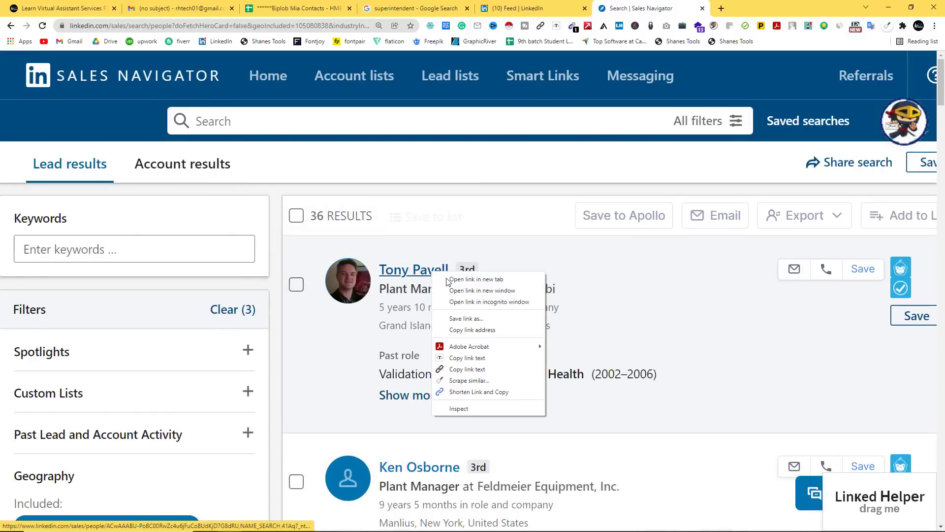
pyautogui.click(449, 279)
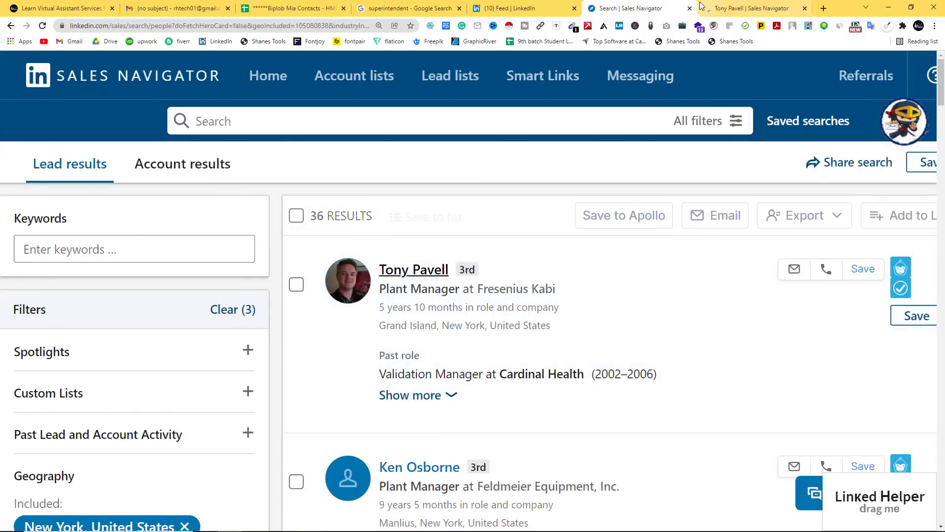
pyautogui.click(719, 8)
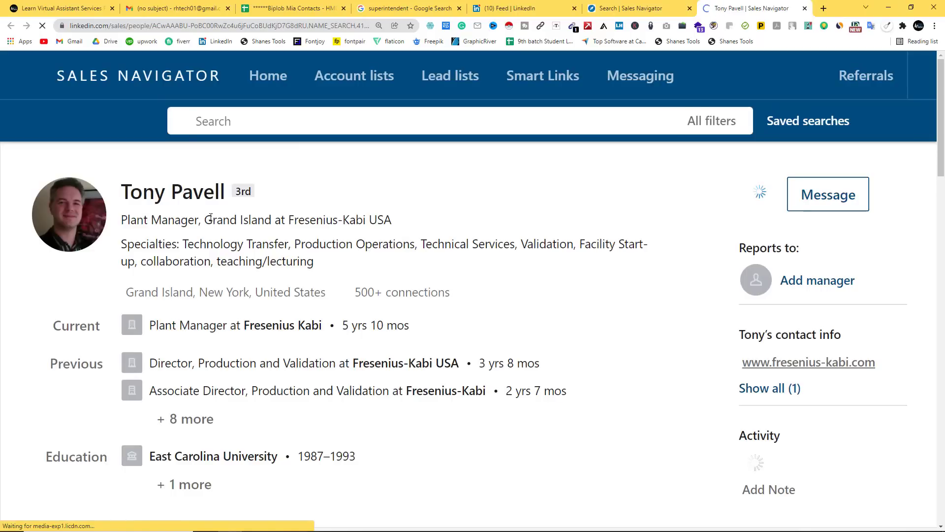
pyautogui.doubleClick(199, 193)
pyautogui.click(199, 193)
pyautogui.rightClick(198, 194)
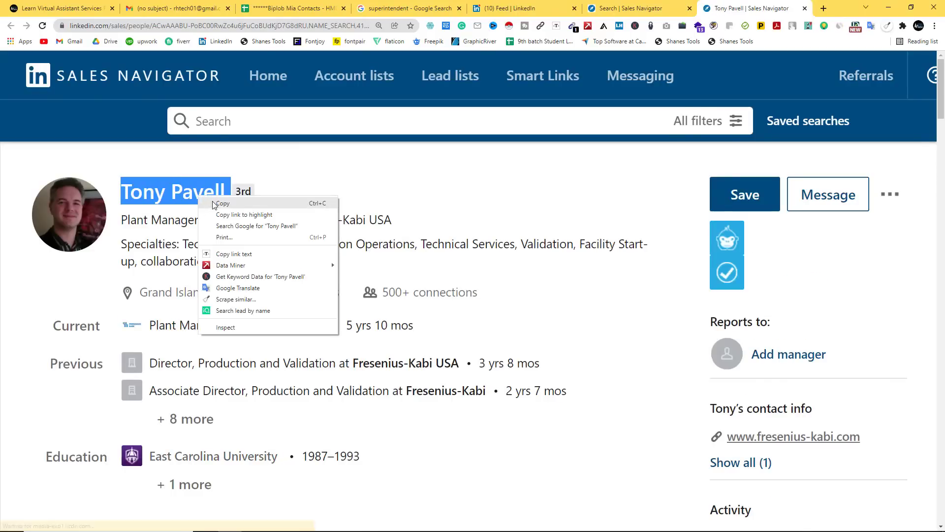
pyautogui.click(212, 202)
# Open a new Gmail message in another tab and enter the lead's copied name followed by "@" as the recipient
pyautogui.click(827, 12)
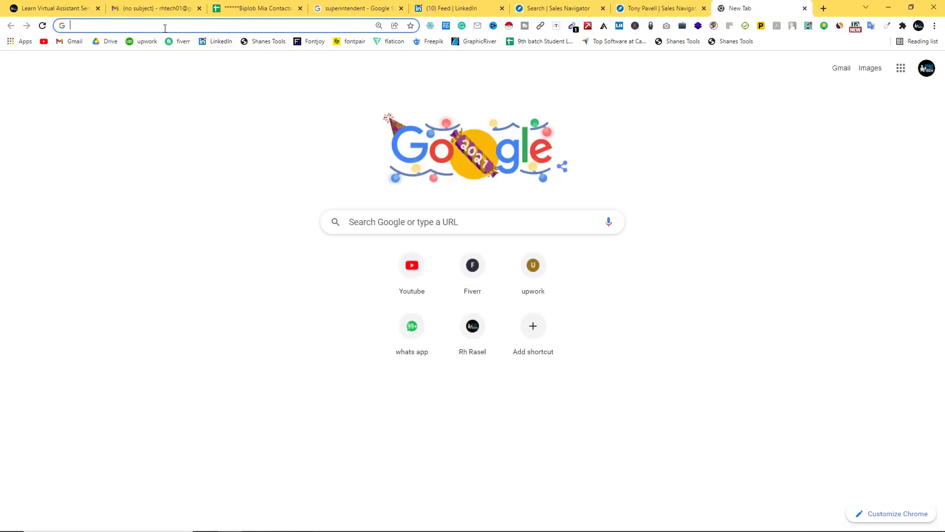
pyautogui.click(78, 42)
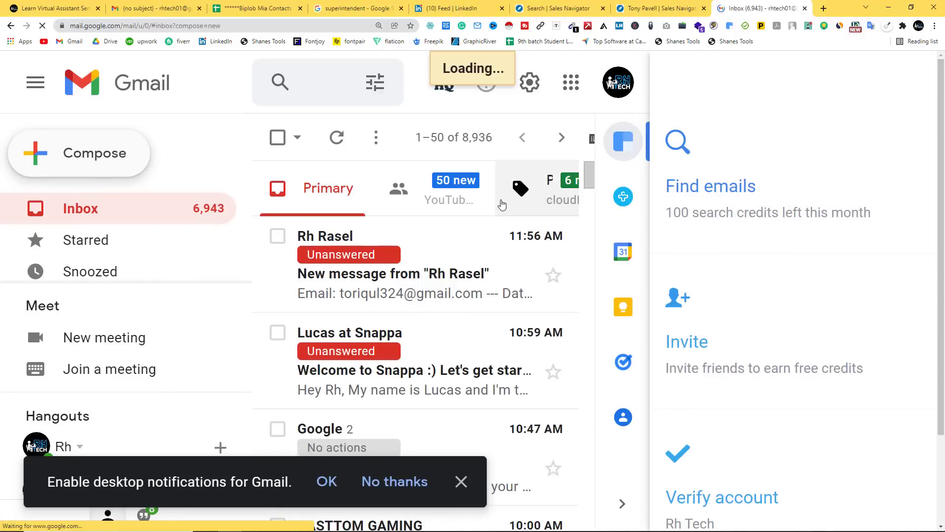
pyautogui.rightClick(234, 222)
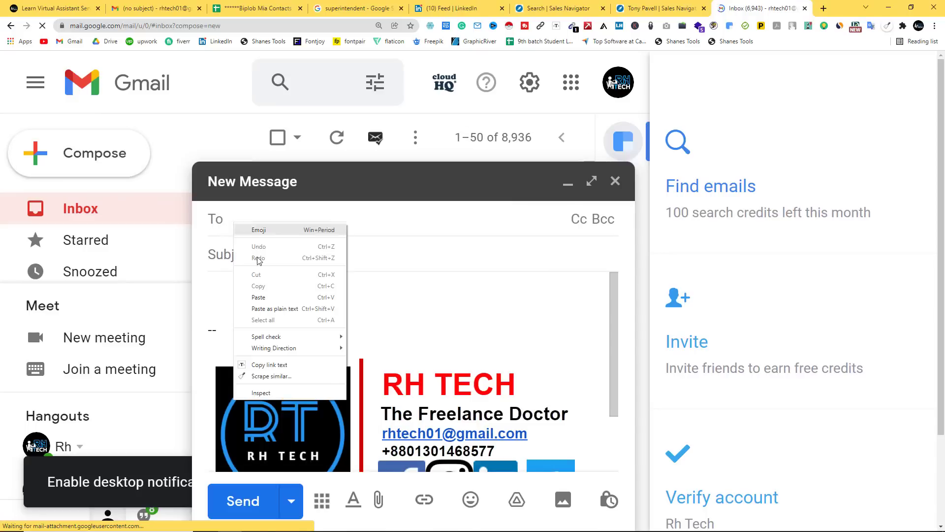
pyautogui.click(259, 298)
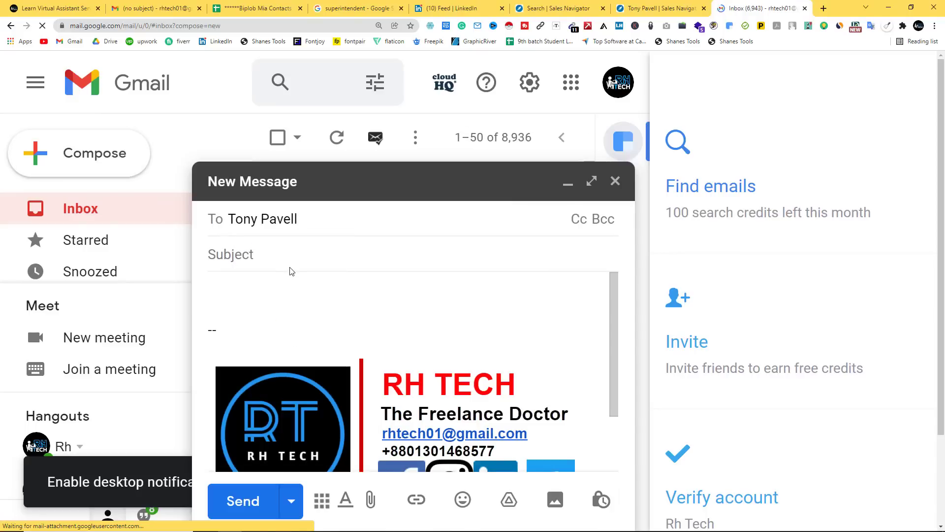
pyautogui.write('@')
pyautogui.click(301, 218)
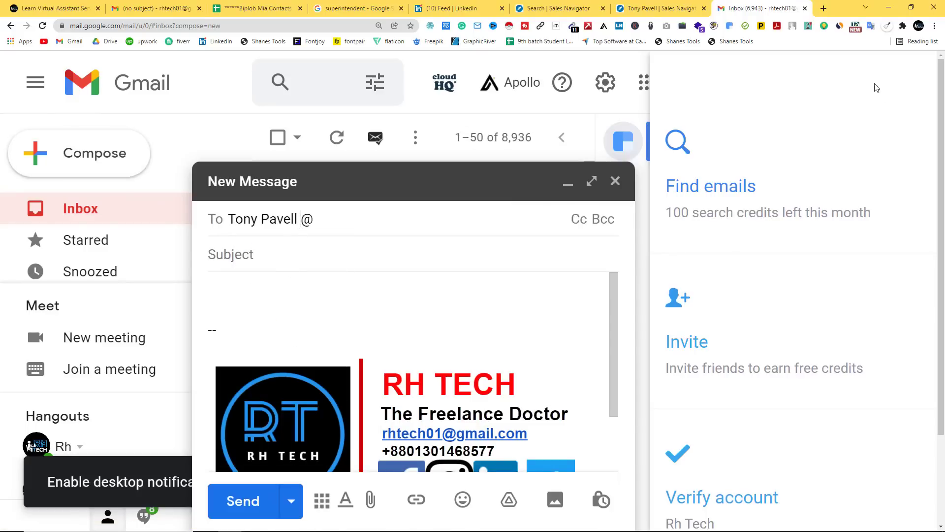
# Return to the lead's Sales Navigator profile, reveal the work email address with Apollo, and minimize the Apollo overlay
pyautogui.click(699, 4)
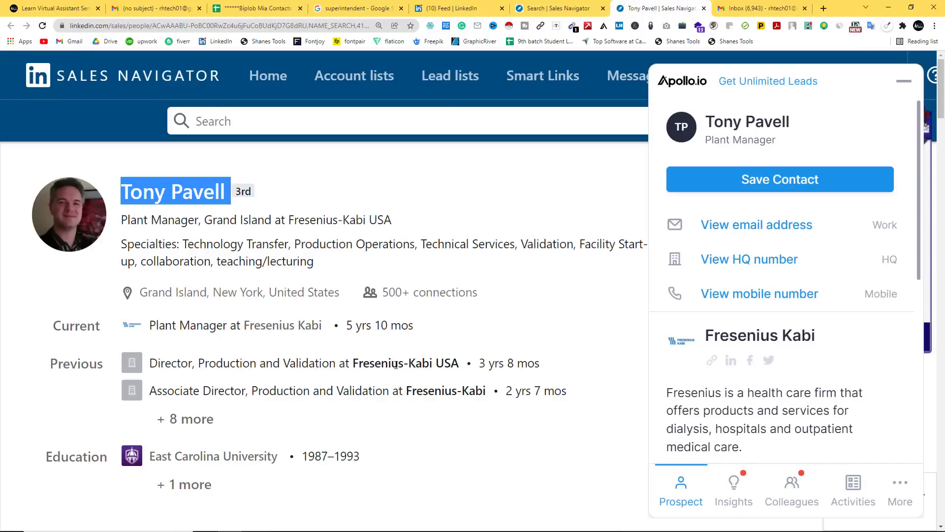
pyautogui.click(405, 366)
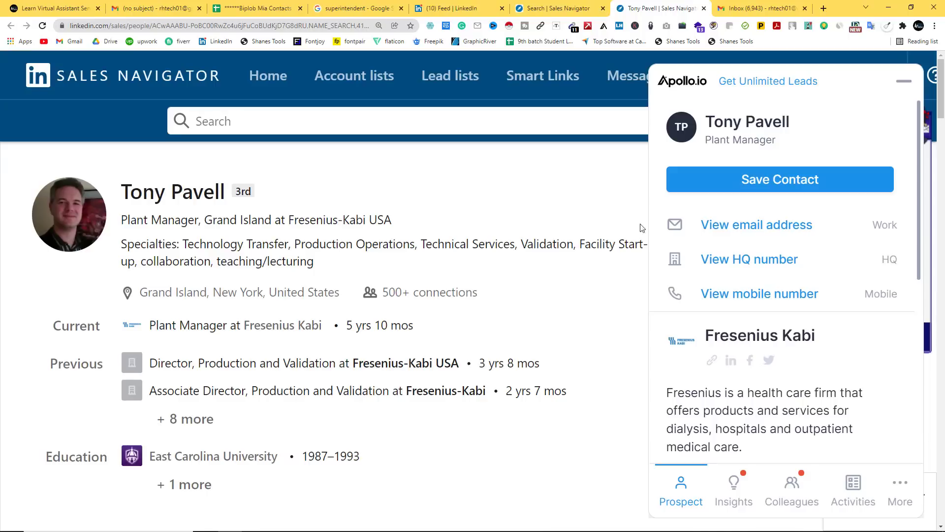
pyautogui.click(729, 236)
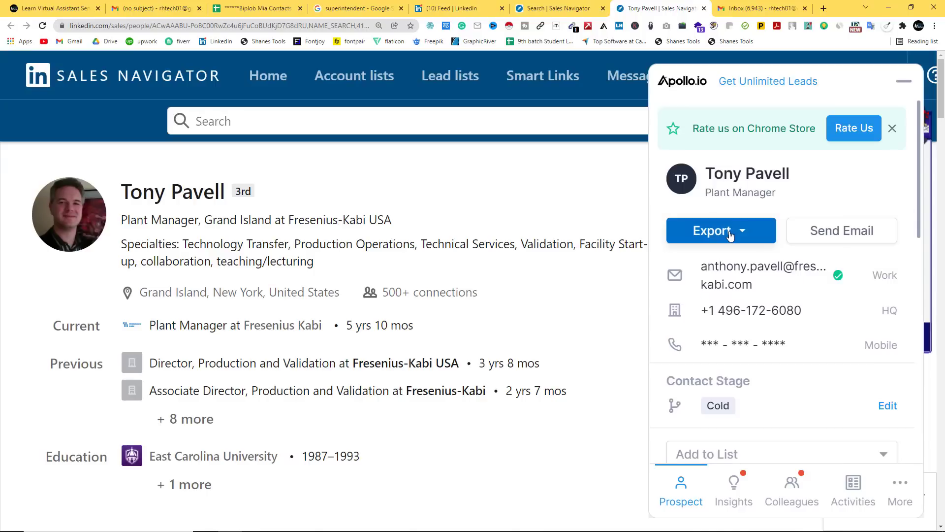
pyautogui.moveTo(747, 273)
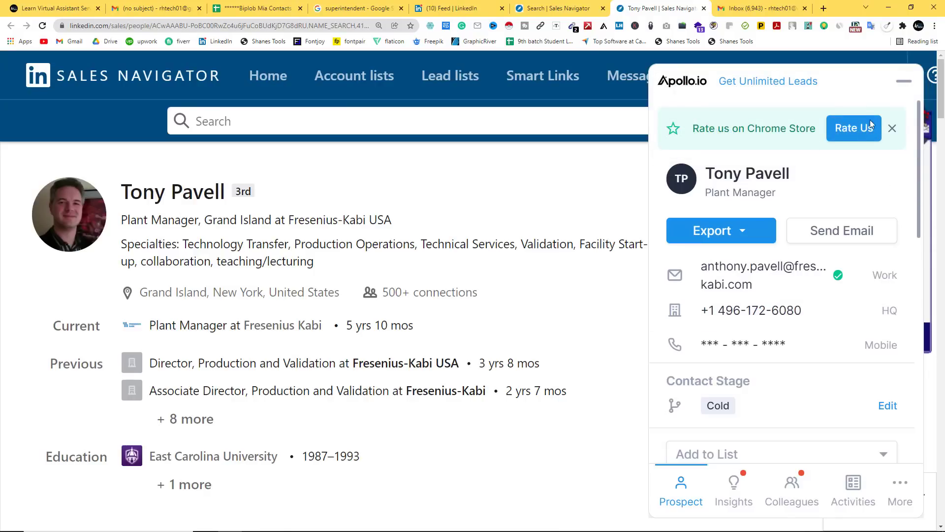
pyautogui.click(903, 81)
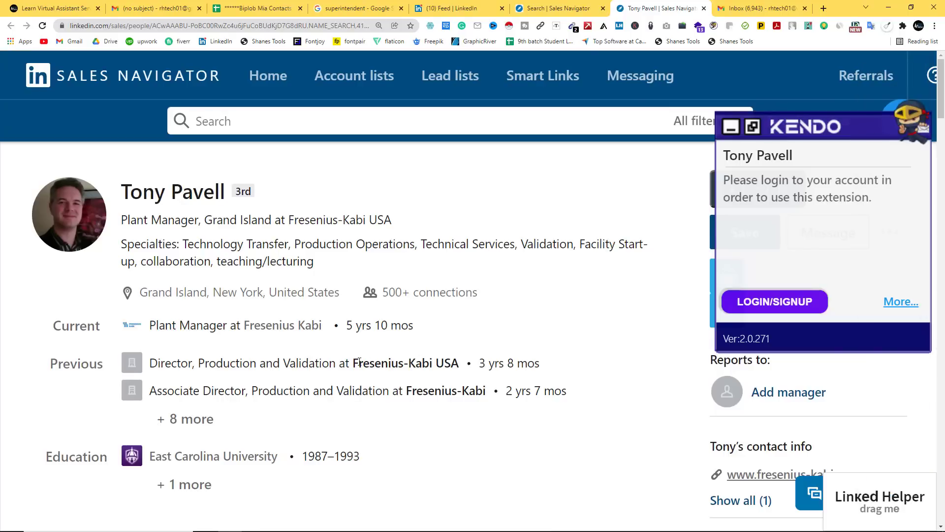
# Open the Fresenius Kabi account page from the lead's profile, visit its website, and copy the domain "fresenius-kabi.com"
pyautogui.click(282, 328)
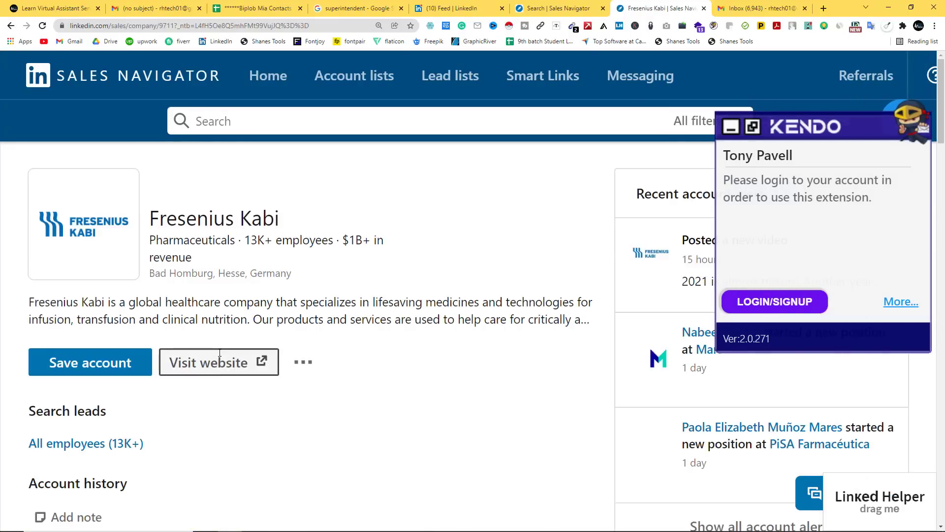
pyautogui.click(220, 362)
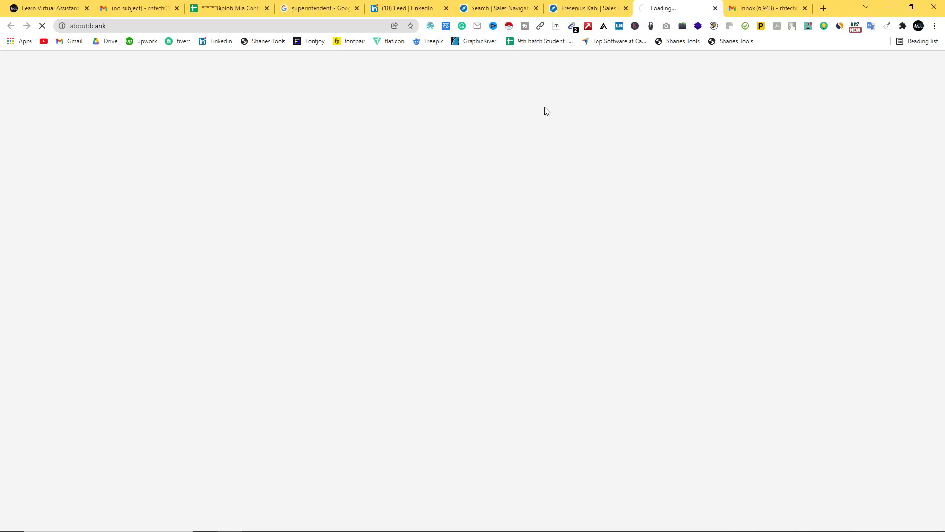
pyautogui.click(147, 26)
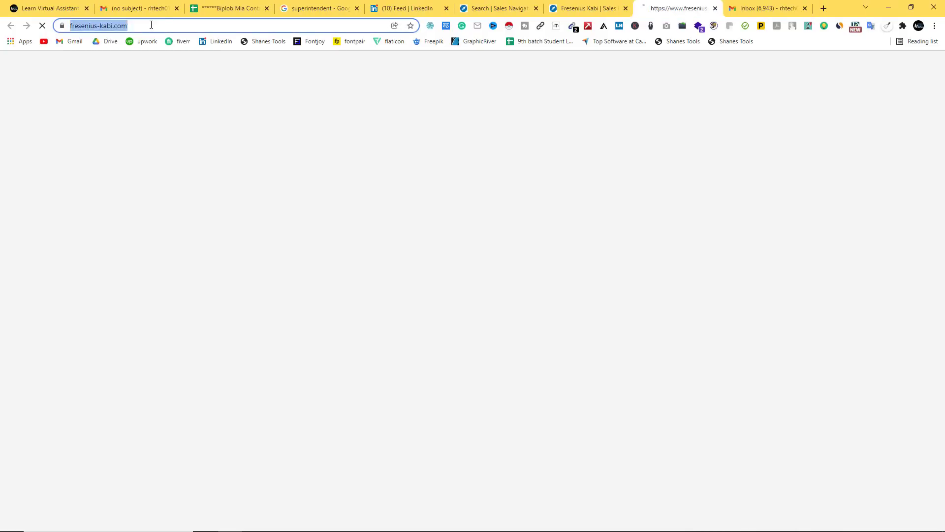
pyautogui.moveTo(168, 25); pyautogui.dragTo(117, 25)
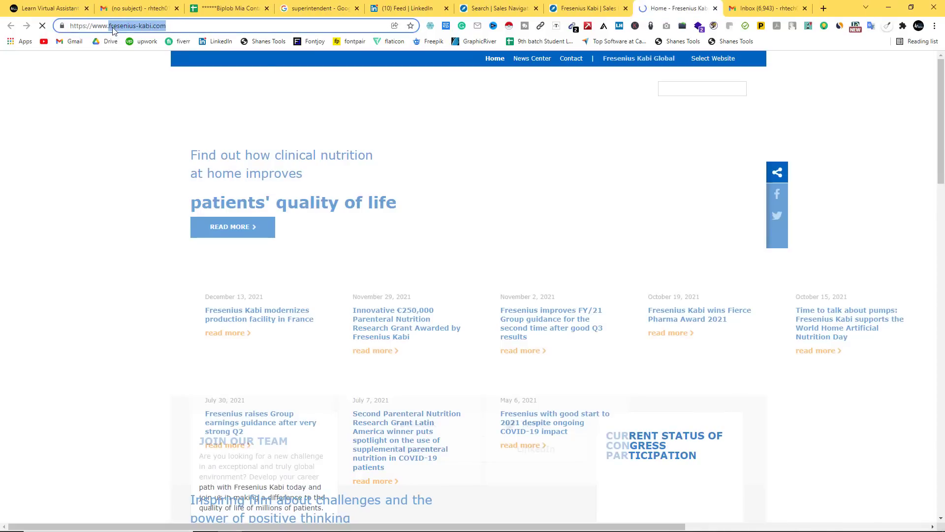
pyautogui.rightClick(112, 27)
pyautogui.click(143, 79)
# Complete the recipient in the Gmail draft by adding the domain "fresenius-kabi.com" after the "@" to look up the lead's email
pyautogui.click(748, 7)
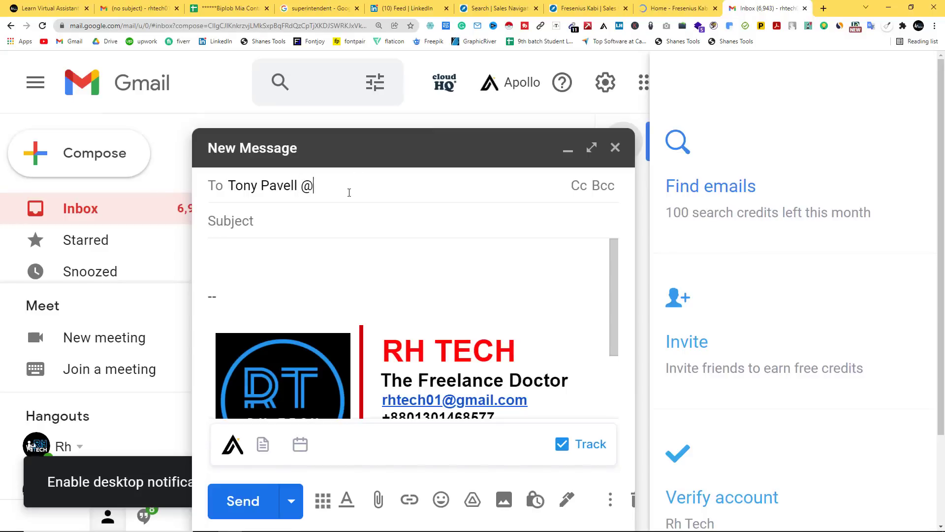
pyautogui.hotkey('ctrl', 'v')
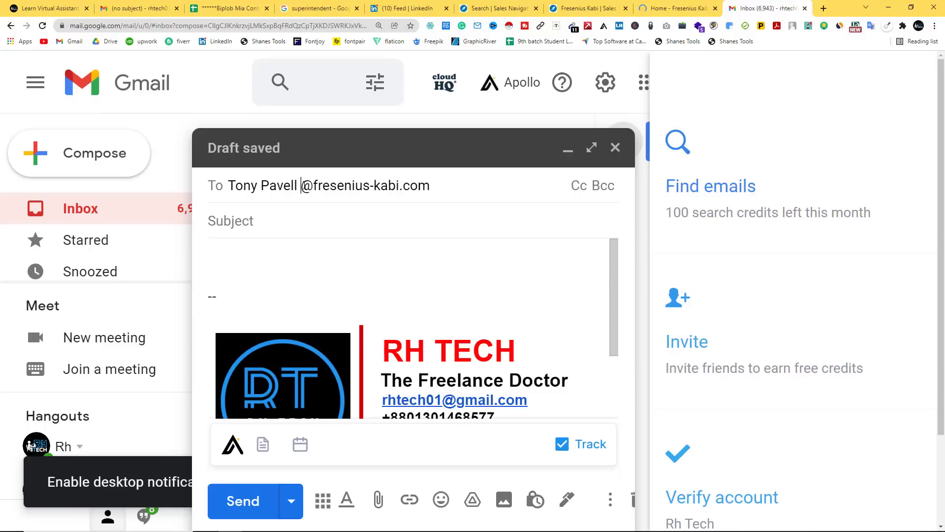
pyautogui.press('BackSpace')
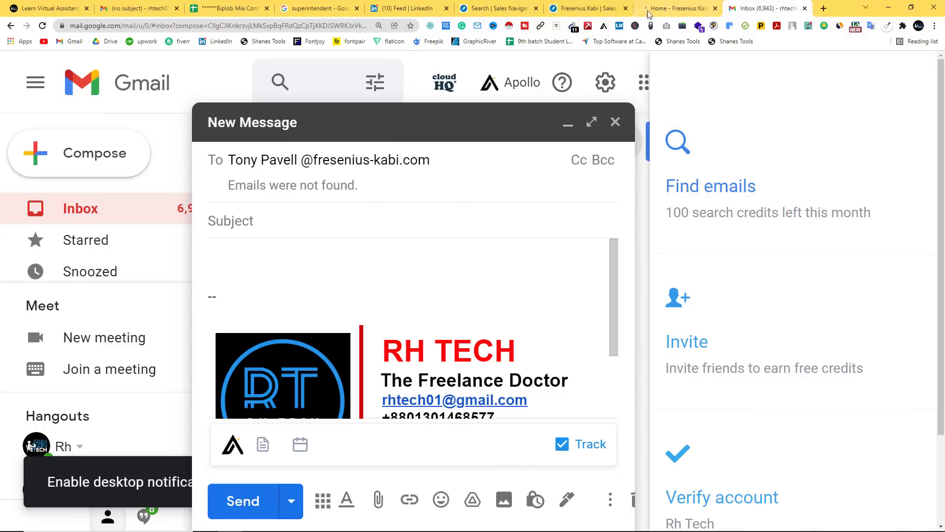
# Go back from the Fresenius Kabi account page to the lead's profile, copy the work email from Apollo, and make it the Gmail draft's recipient
pyautogui.click(585, 9)
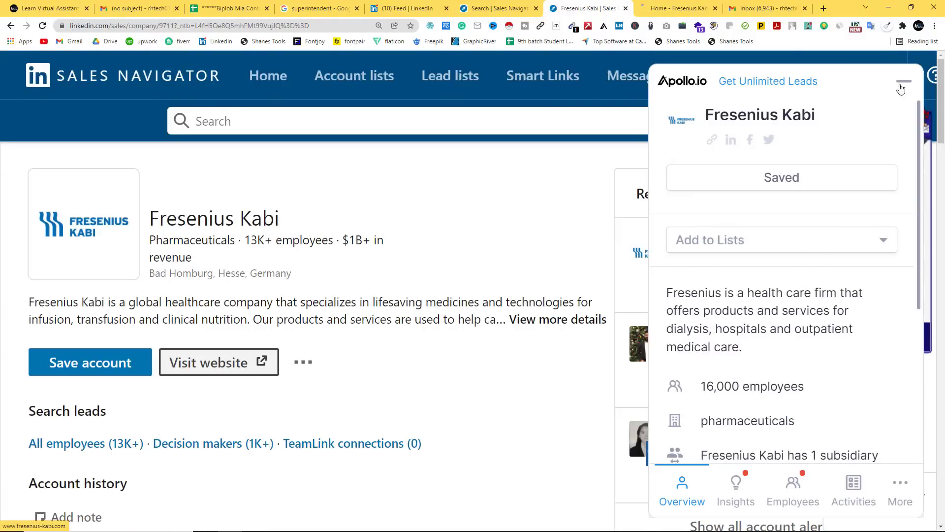
pyautogui.click(865, 110)
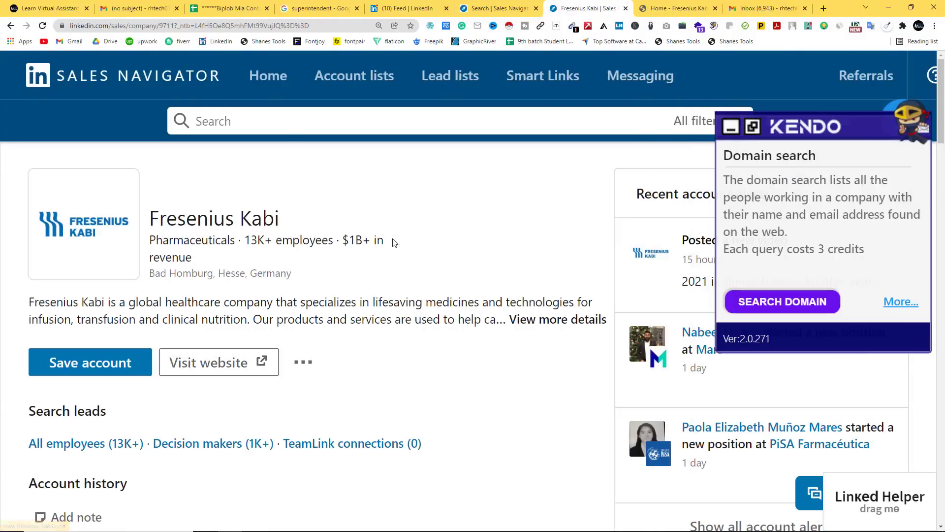
pyautogui.click(15, 26)
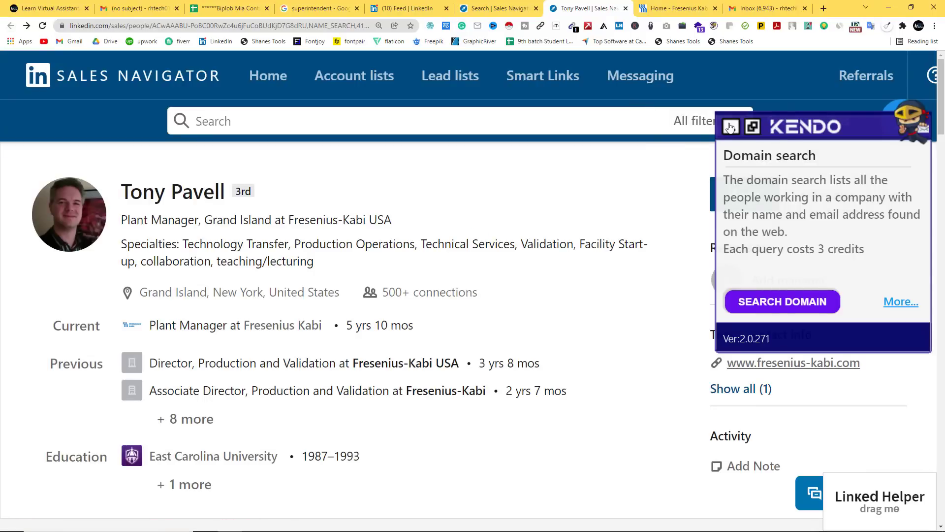
pyautogui.click(730, 127)
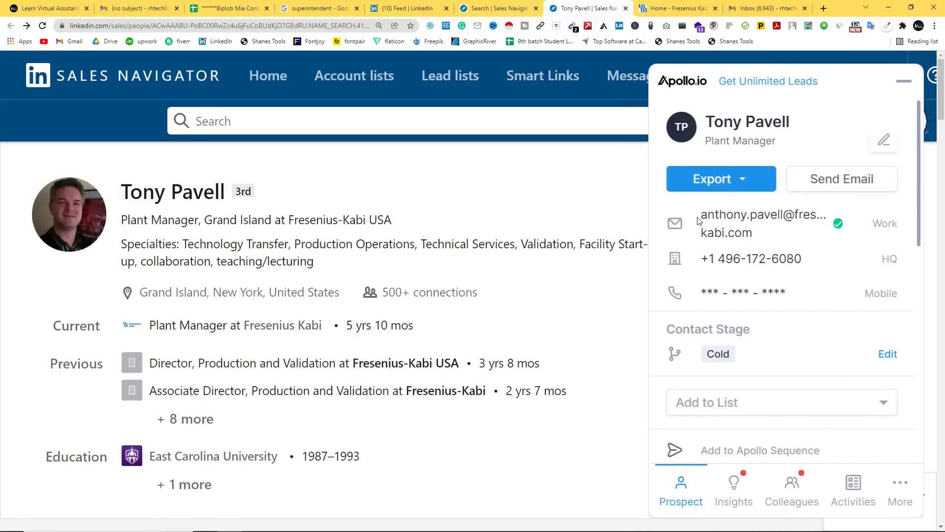
pyautogui.click(857, 224)
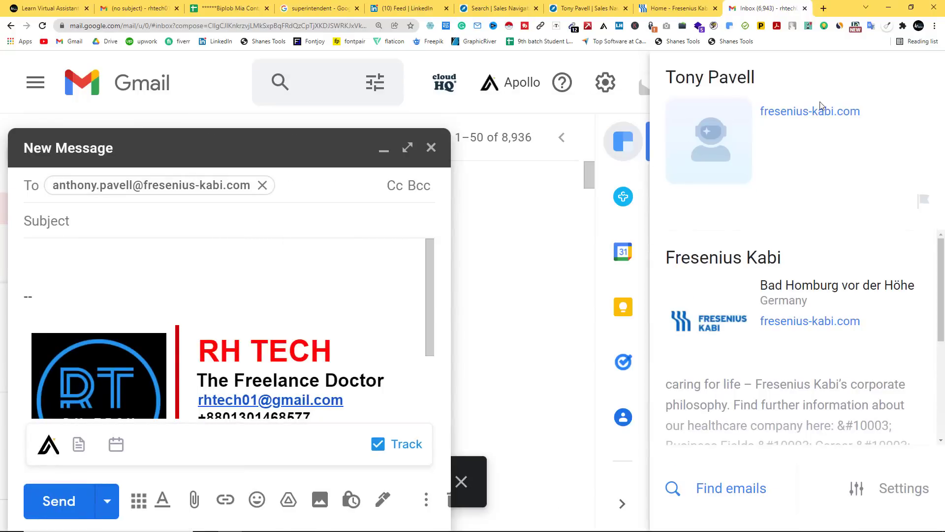
# Check the lead's Apollo contact details again on the Sales Navigator profile and return to the Targets sheet of the HMB Solutions contacts spreadsheet
pyautogui.click(664, 4)
pyautogui.click(586, 8)
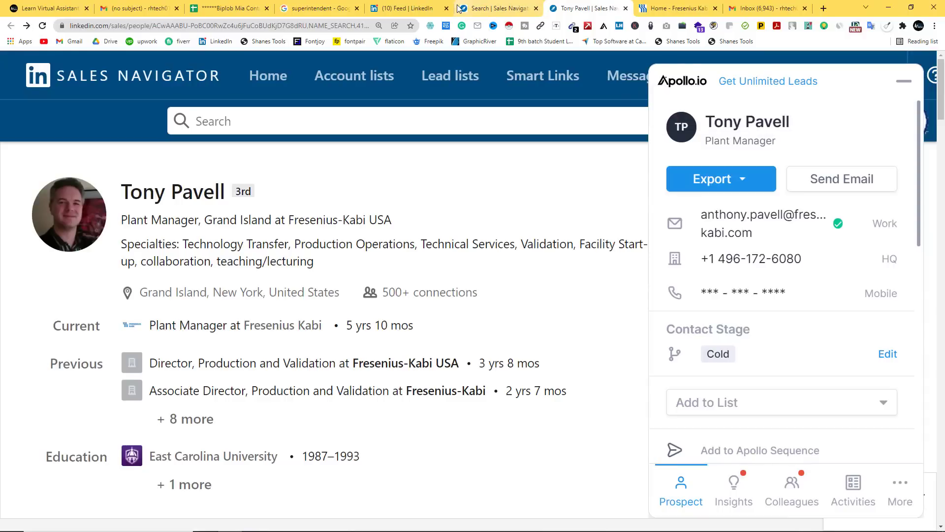
pyautogui.click(492, 8)
pyautogui.click(408, 8)
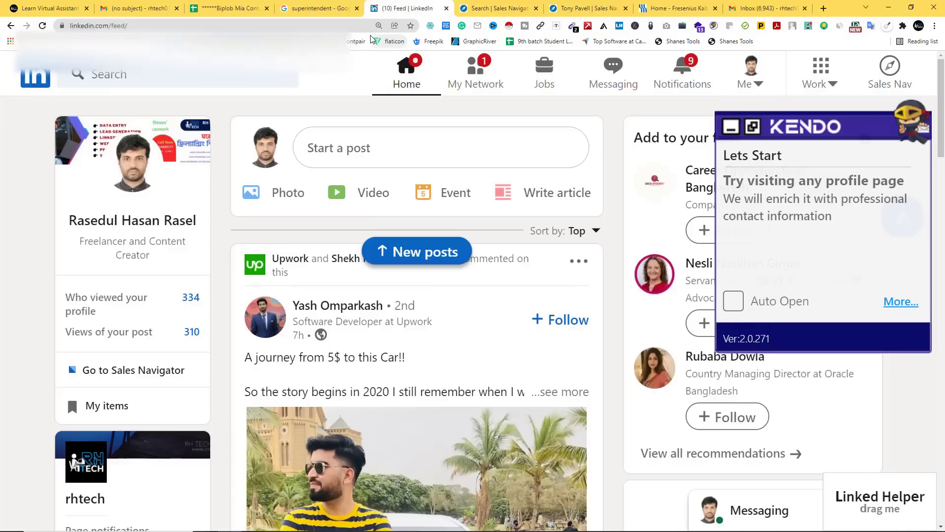
pyautogui.click(241, 8)
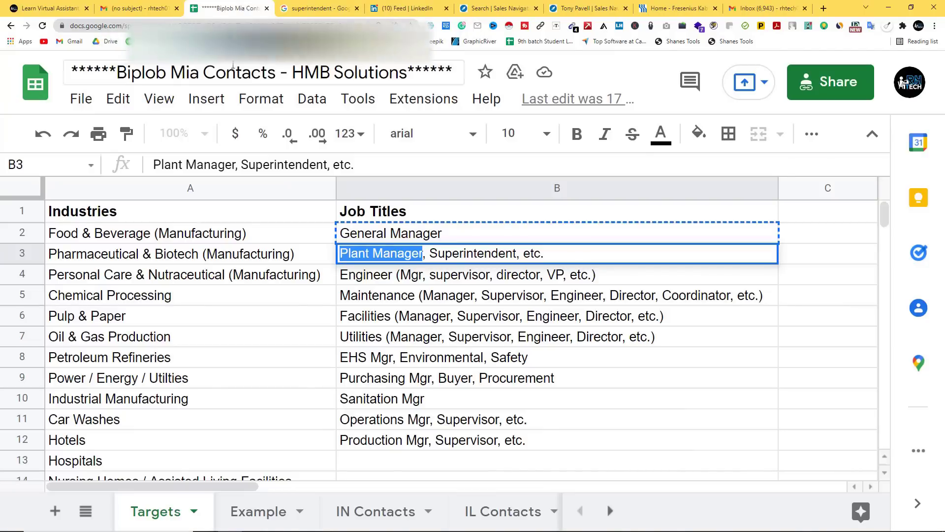